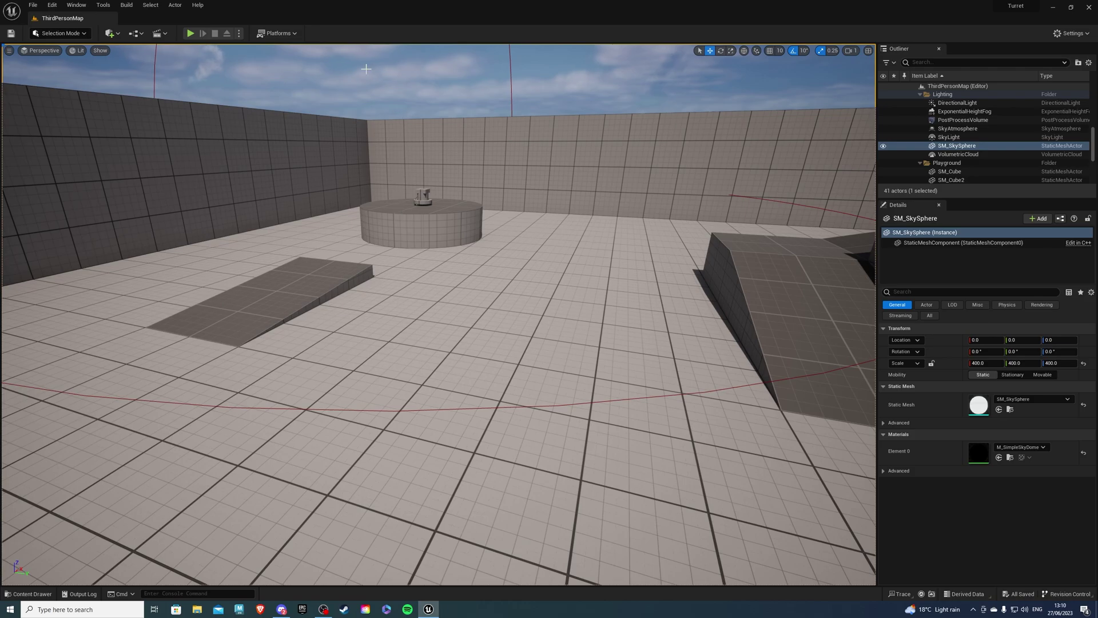
# - Play-test the level and run the character around the platform and blocks to examine how the turret tracks and shoots
pyautogui.hotkey('alt', 'p')
pyautogui.press('w')
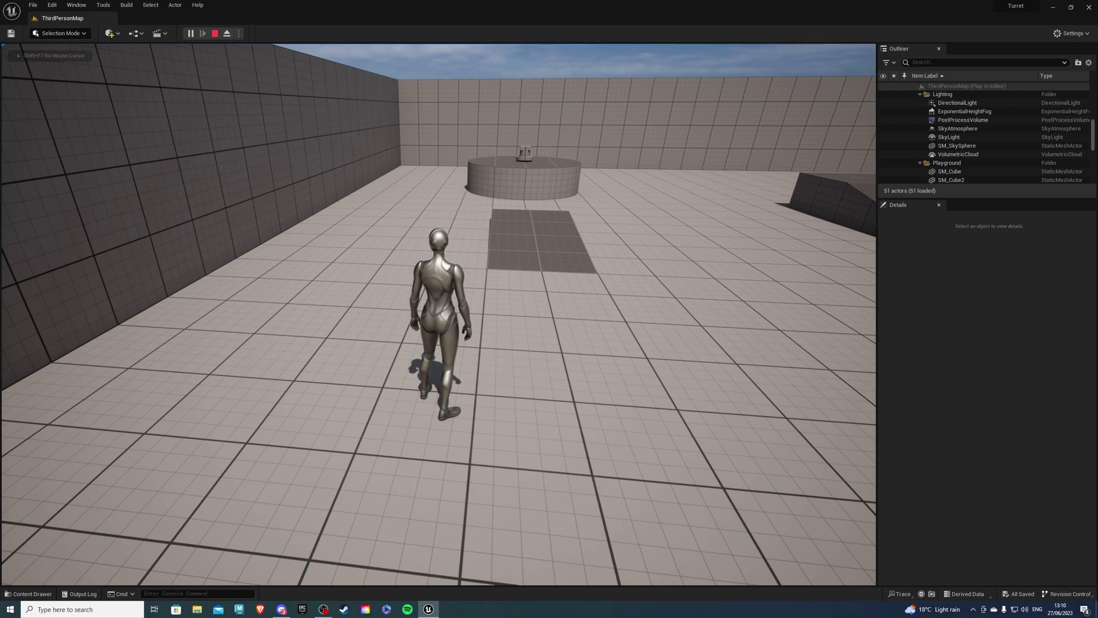
pyautogui.press('a')
pyautogui.press('w')
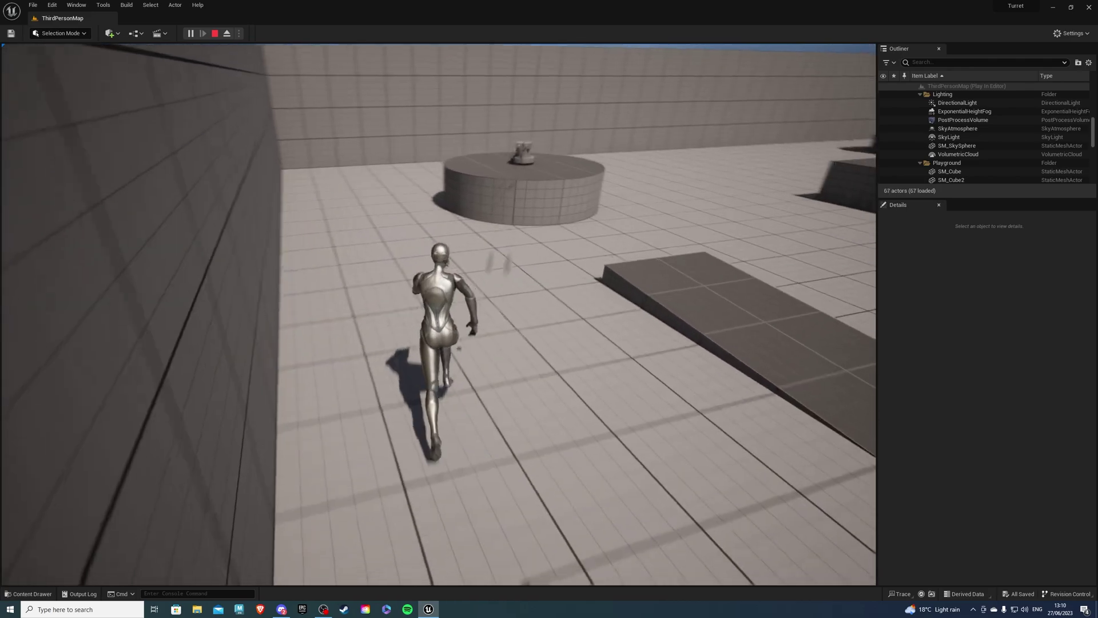
pyautogui.press('d')
pyautogui.press('s')
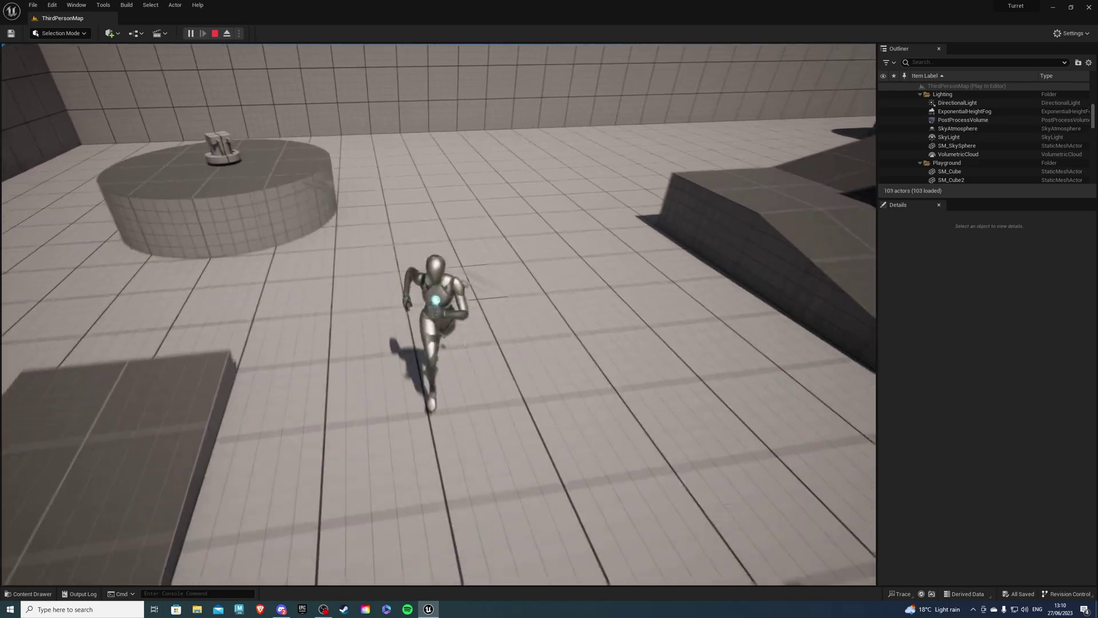
pyautogui.press('w')
pyautogui.press('d')
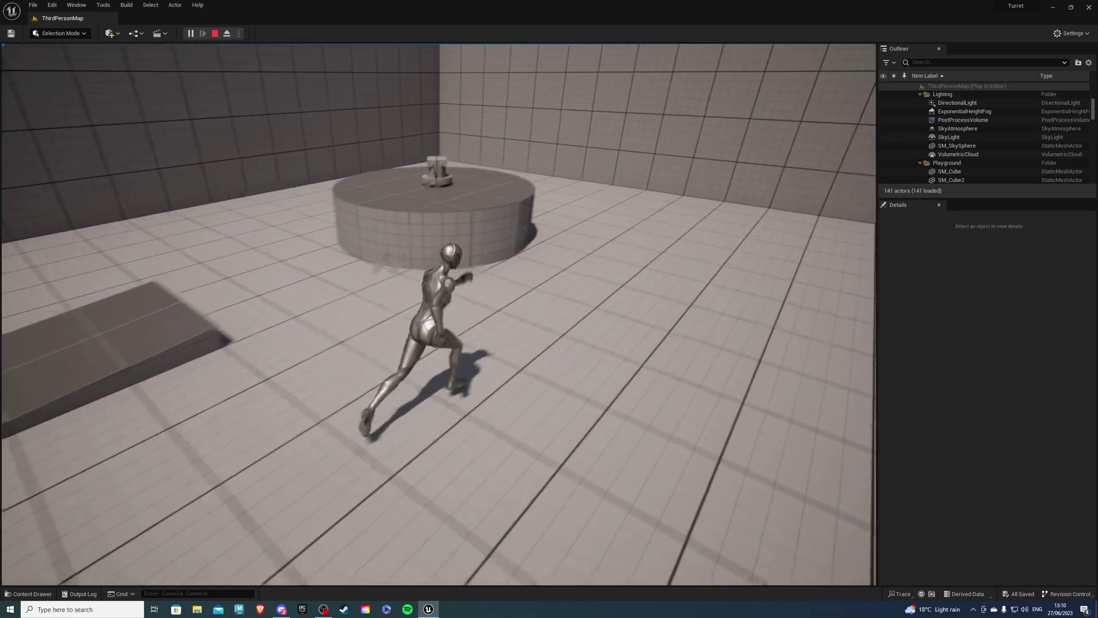
pyautogui.press('w')
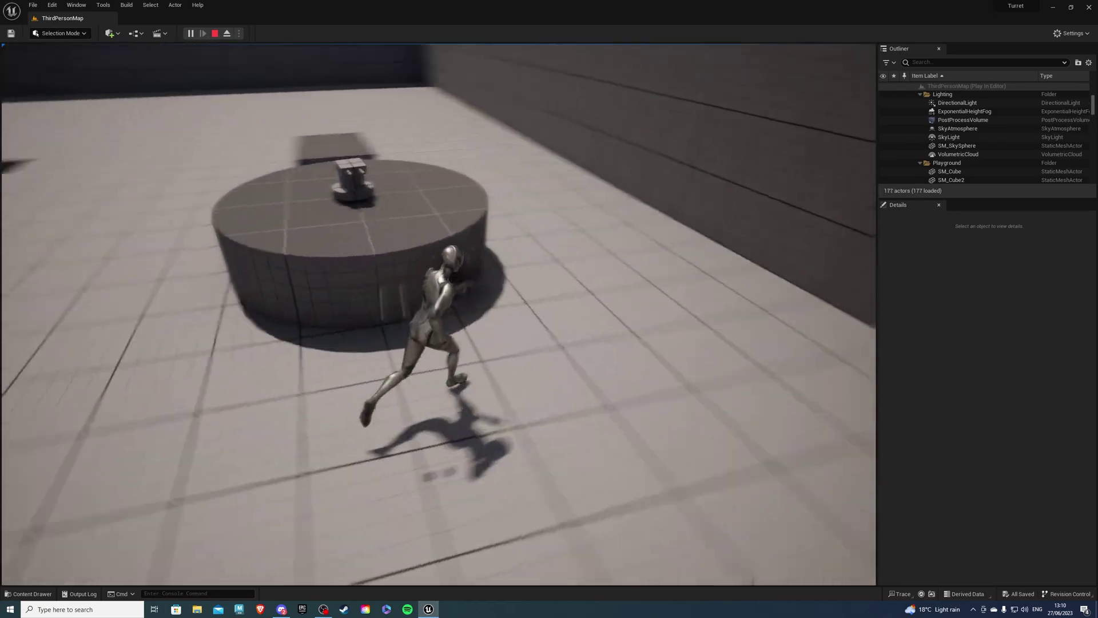
pyautogui.press('w')
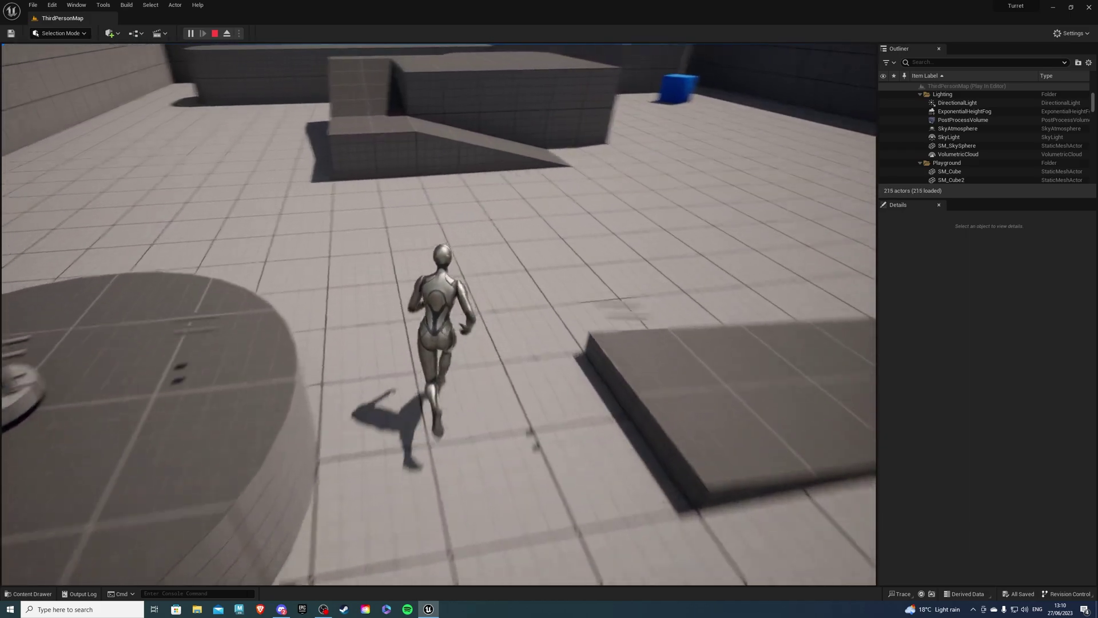
pyautogui.press('w')
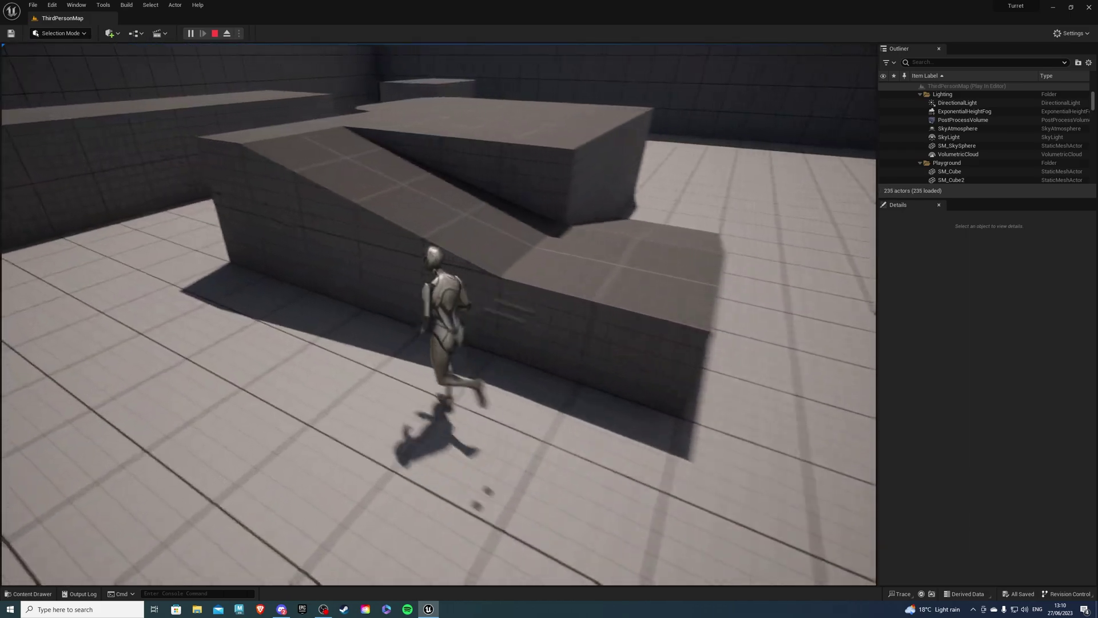
pyautogui.press('w')
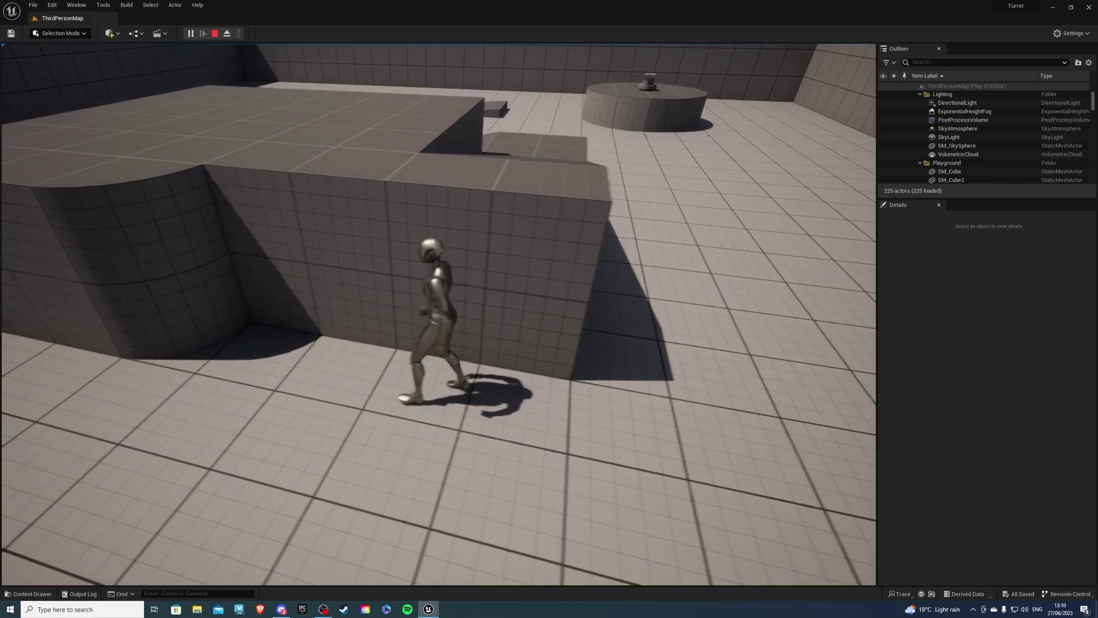
pyautogui.press('w')
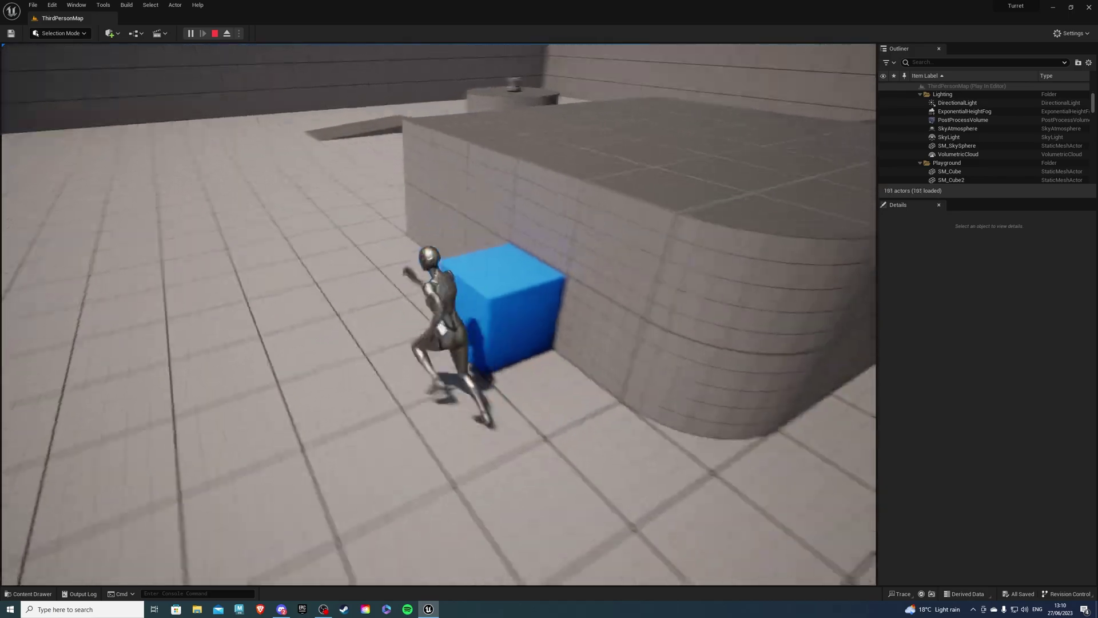
pyautogui.press('w')
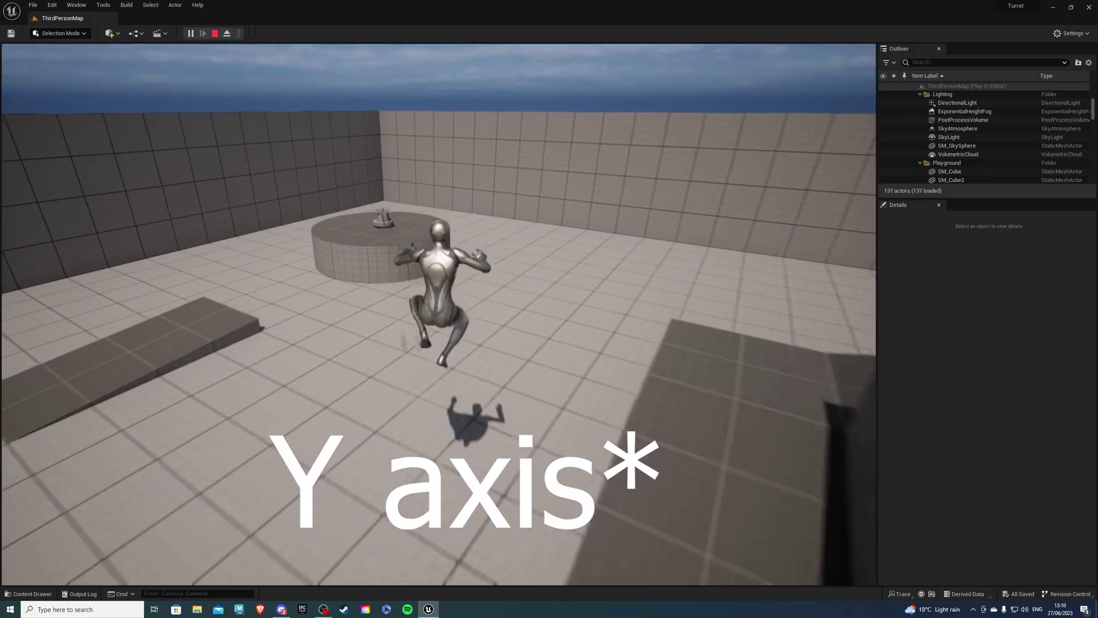
pyautogui.press('w')
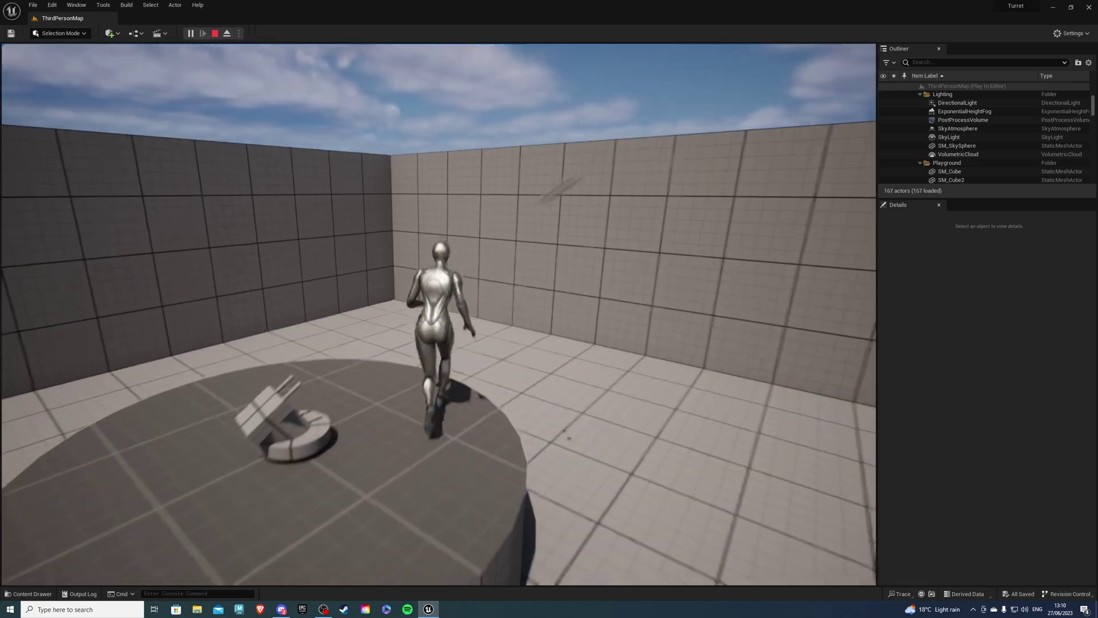
pyautogui.press('d')
pyautogui.press('s')
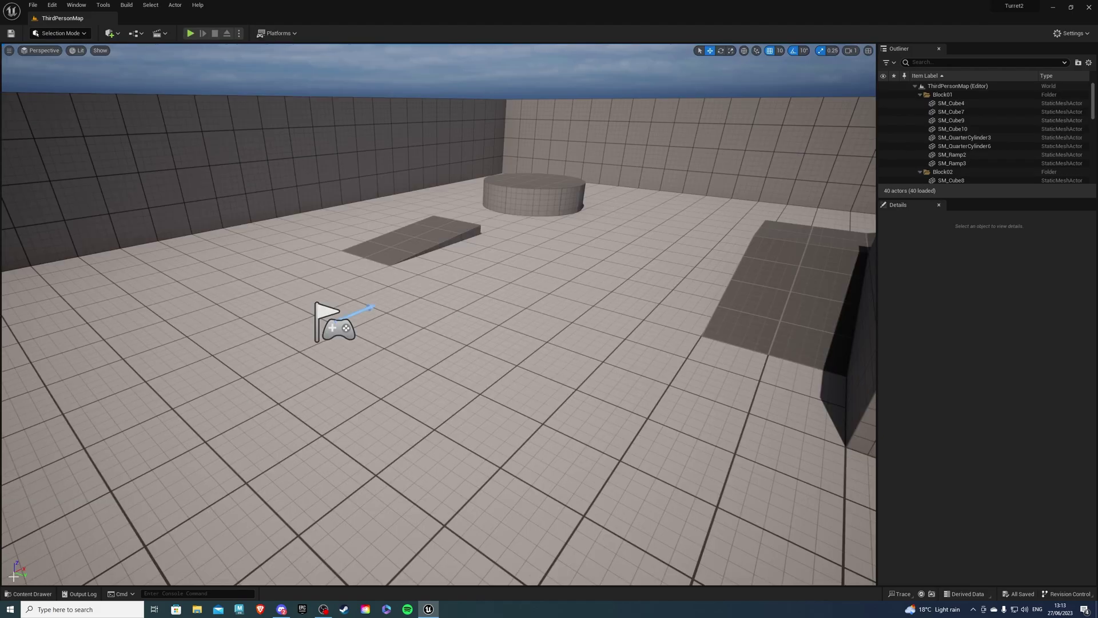
# - Create a folder named Turret in the project's Content directory
pyautogui.click(26, 595)
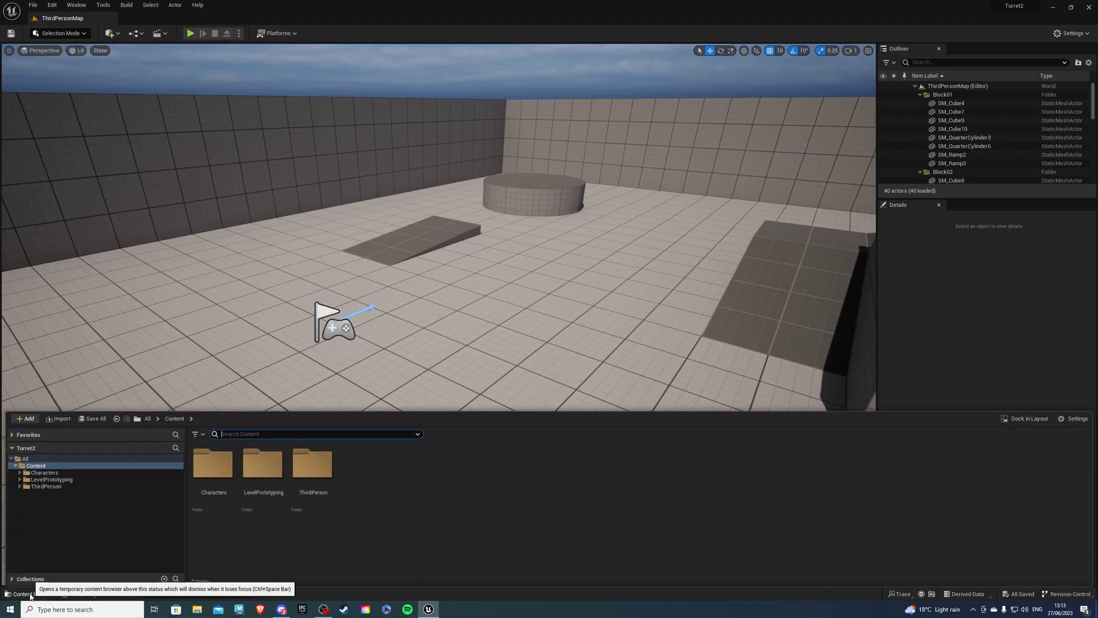
pyautogui.rightClick(387, 491)
pyautogui.click(435, 222)
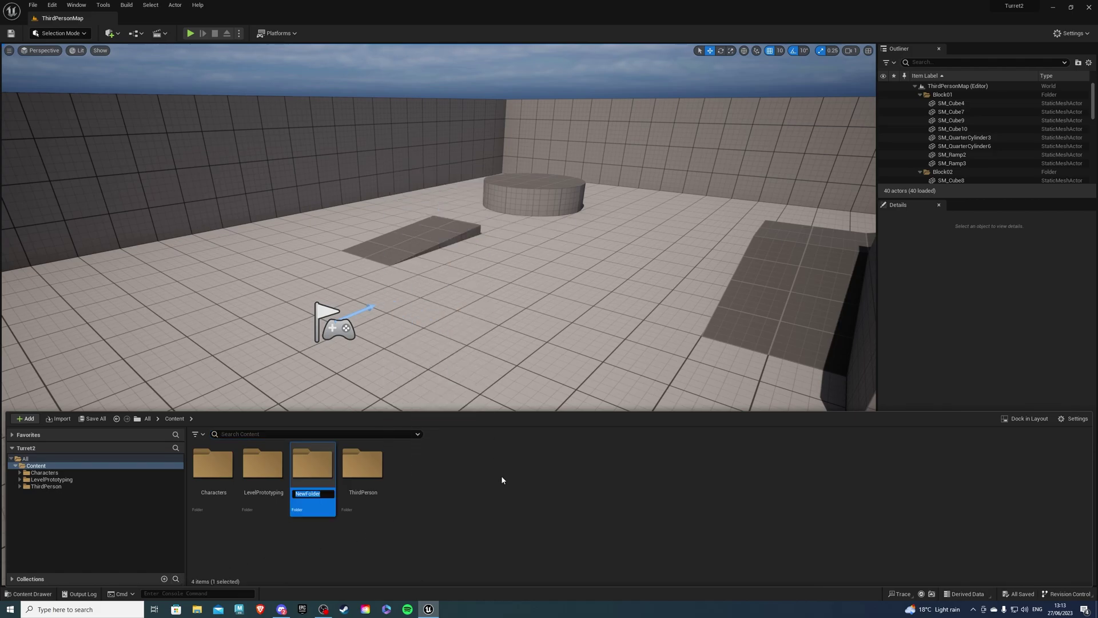
pyautogui.write('Turret')
pyautogui.press('Return')
# - Create a subfolder named Bullet inside the Turret folder
pyautogui.doubleClick(364, 486)
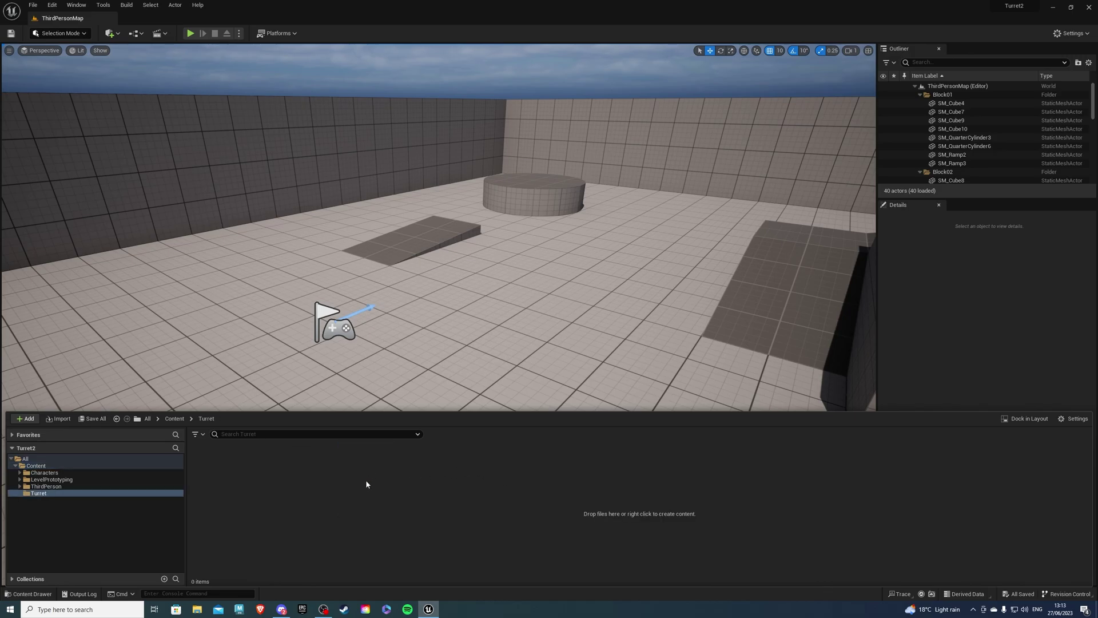
pyautogui.rightClick(384, 491)
pyautogui.click(378, 229)
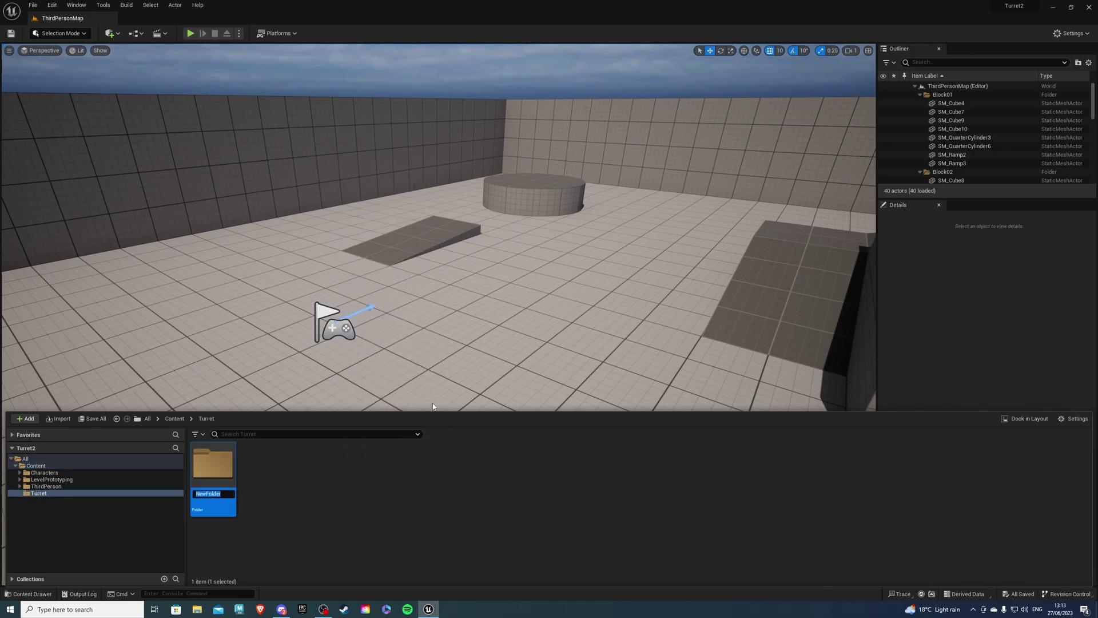
pyautogui.write('Bullet')
pyautogui.press('Return')
# - Create an Actor Blueprint class named BP_Bullet inside the Bullet folder
pyautogui.doubleClick(213, 466)
pyautogui.rightClick(310, 478)
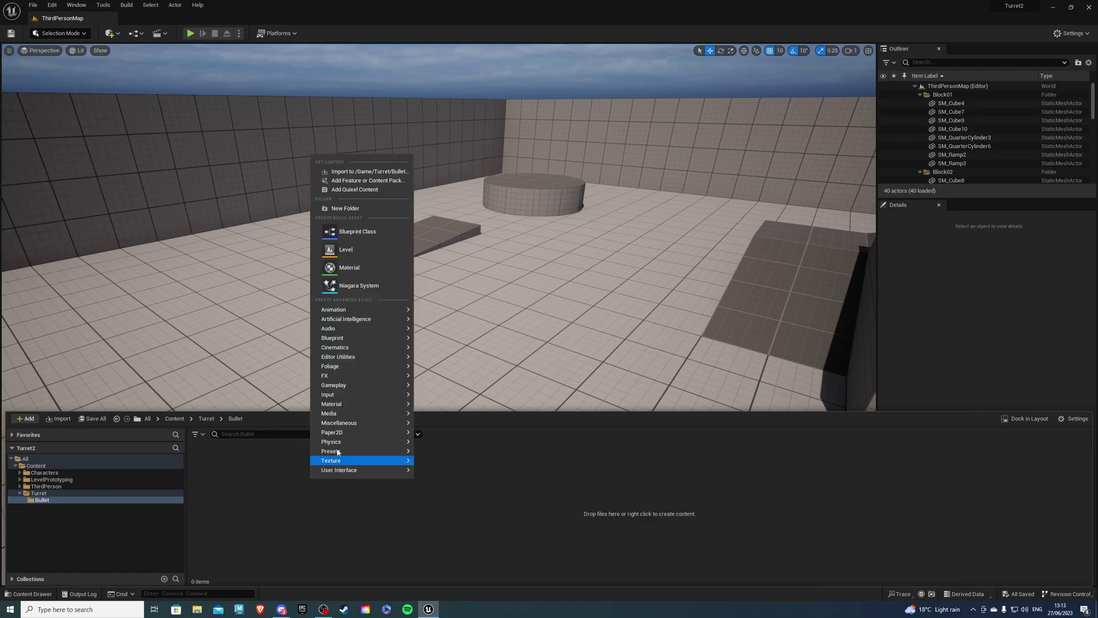
pyautogui.click(354, 233)
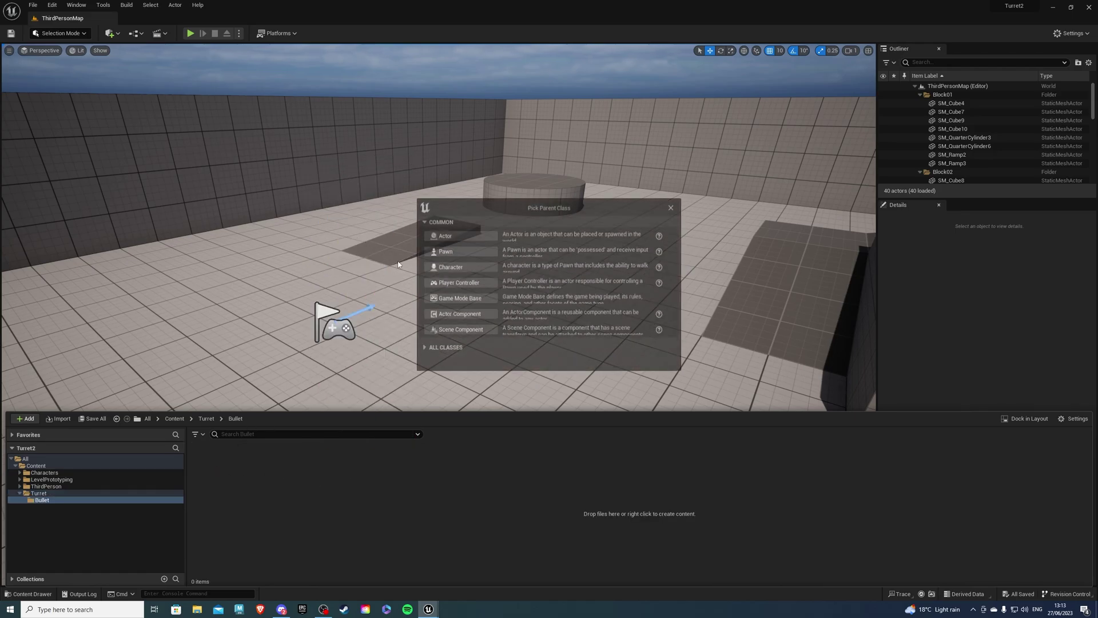
pyautogui.click(453, 234)
pyautogui.write('BP_')
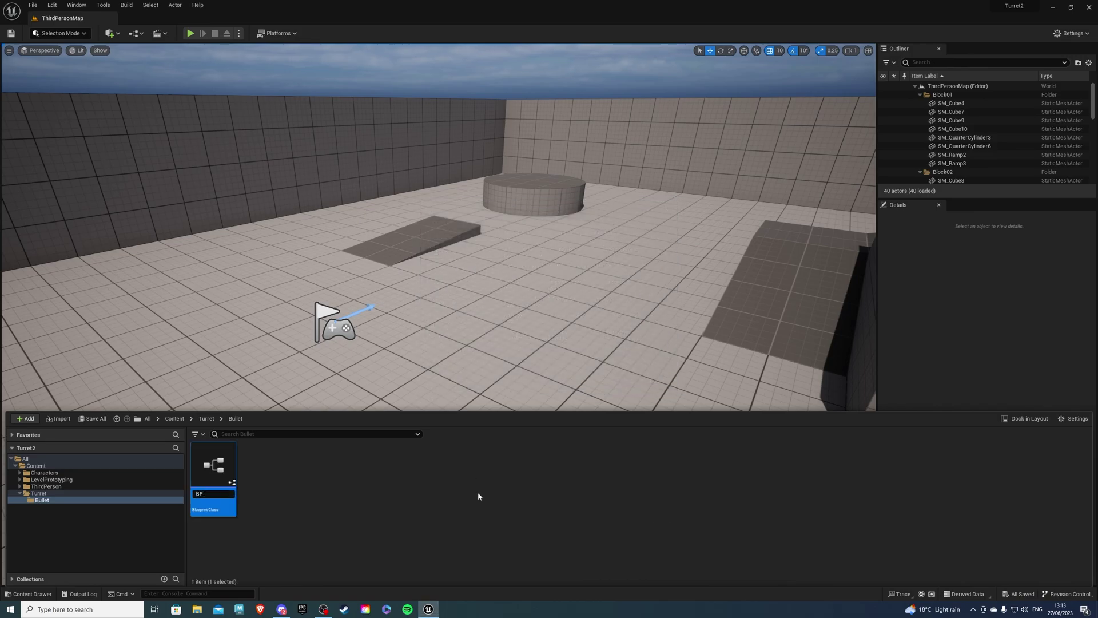
pyautogui.write('Bullet')
pyautogui.press('Return')
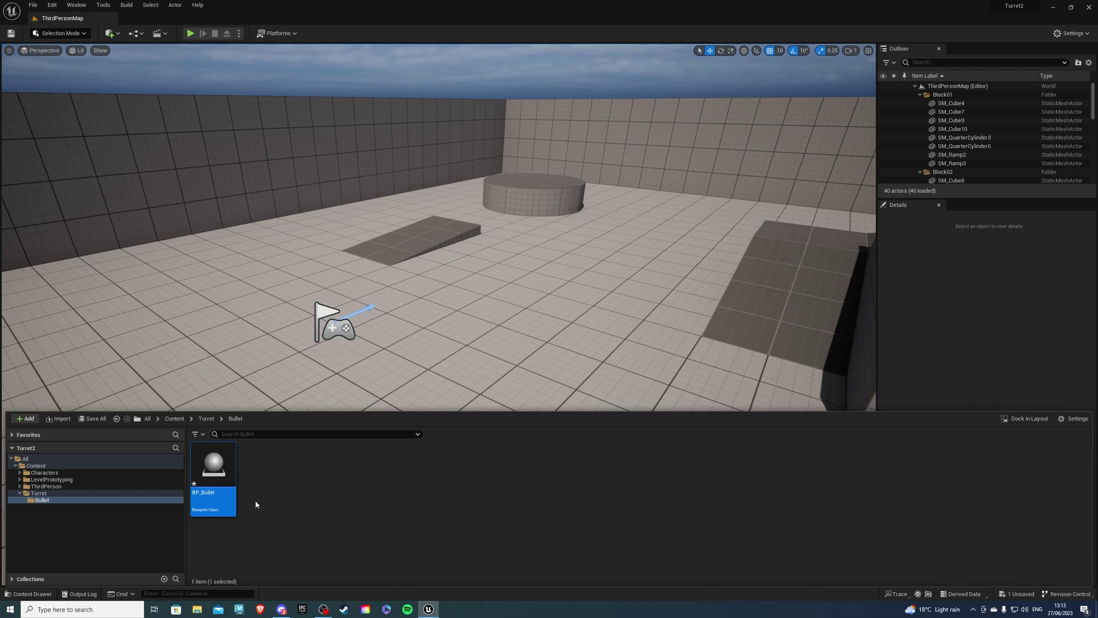
# - Open BP_Bullet and add a Static Mesh component named Bullet
pyautogui.doubleClick(213, 494)
pyautogui.click(21, 60)
pyautogui.write('s')
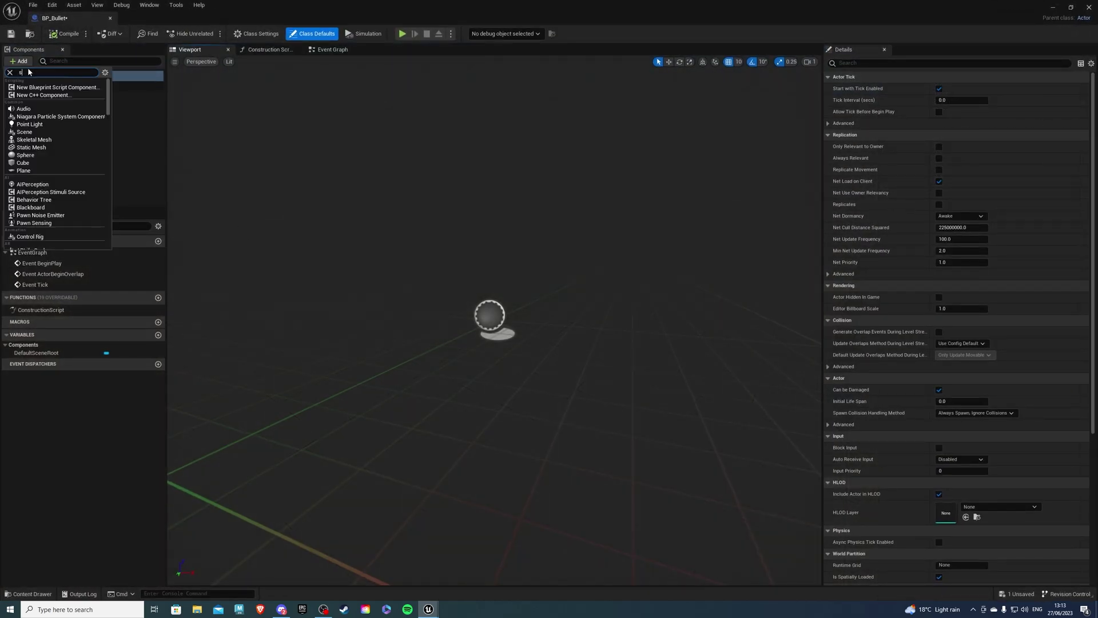
pyautogui.write('tati')
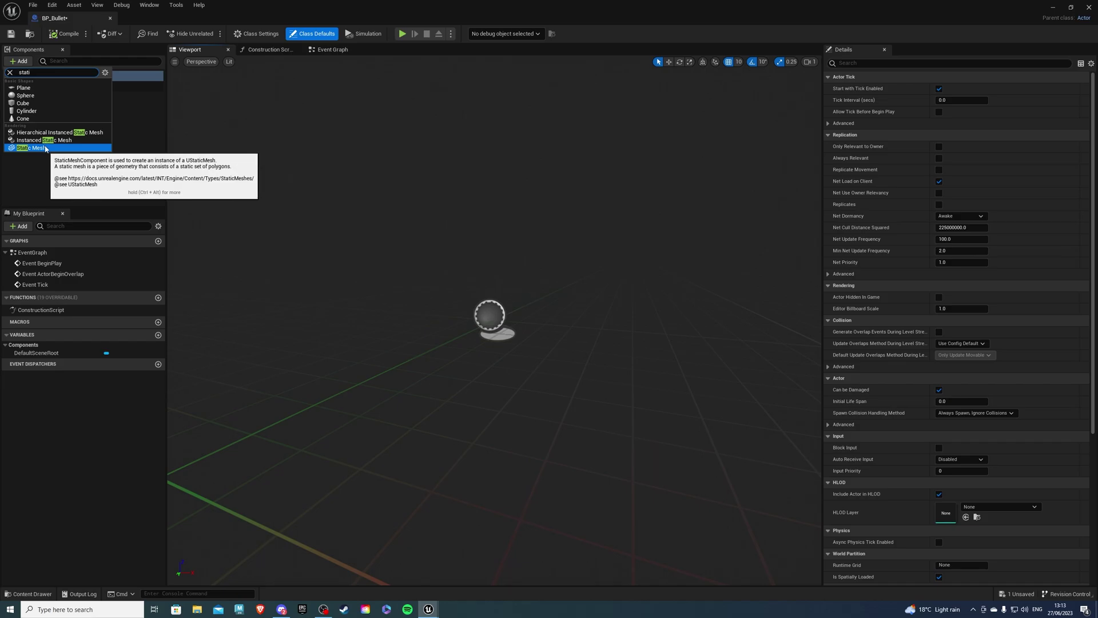
pyautogui.click(46, 149)
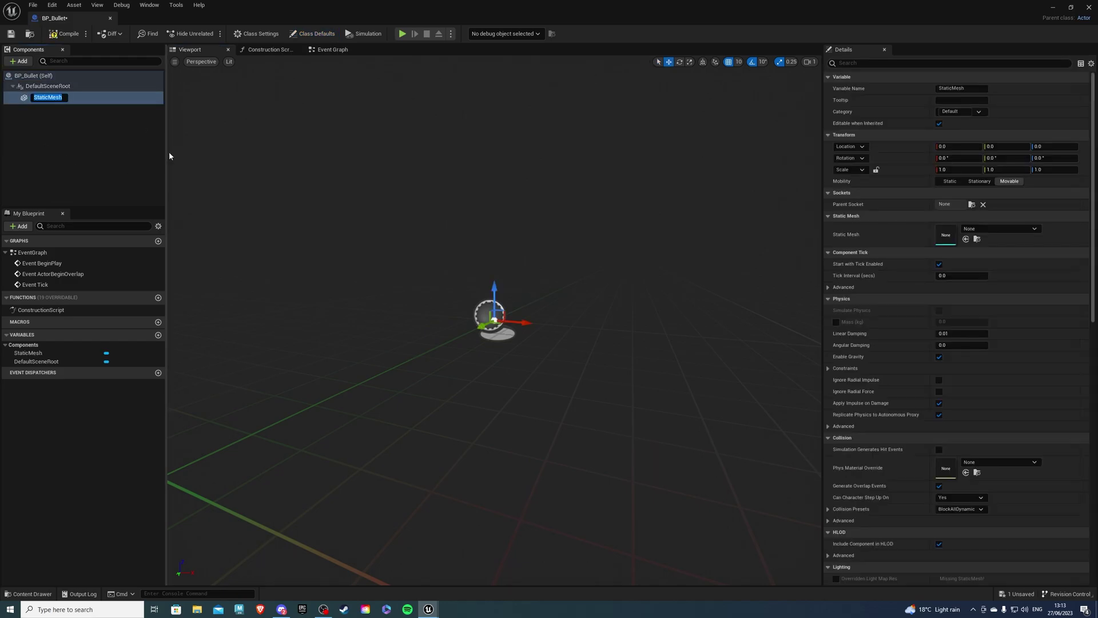
pyautogui.write('Bullet')
pyautogui.press('Return')
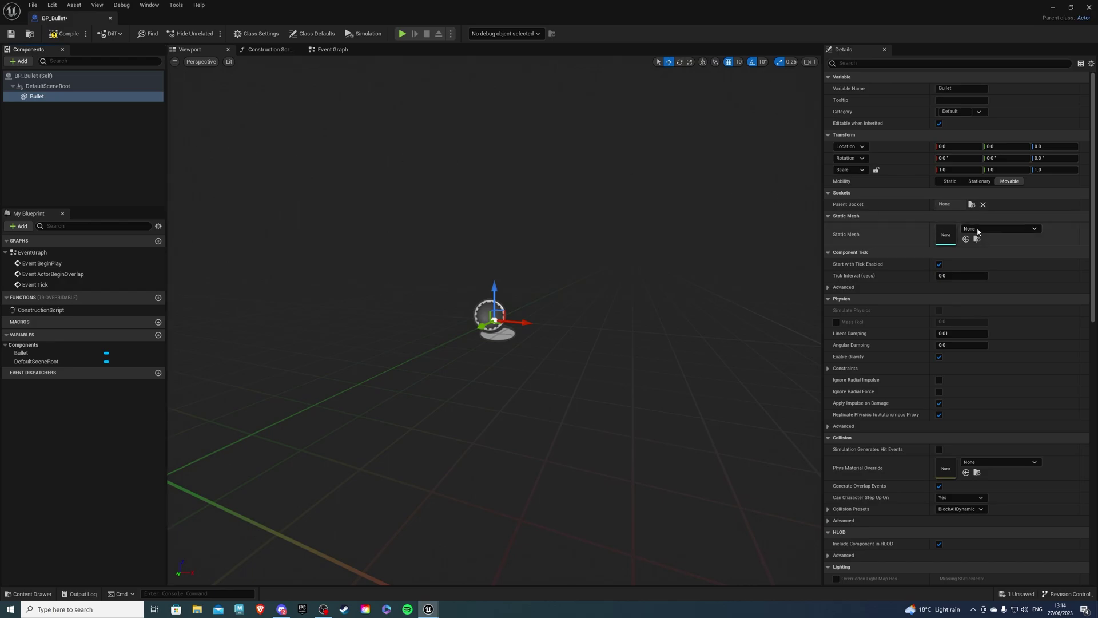
# - Assign the SM_Cylinder mesh to the Bullet component and set its scale to 0.05 on all three axes
pyautogui.click(1000, 228)
pyautogui.click(989, 367)
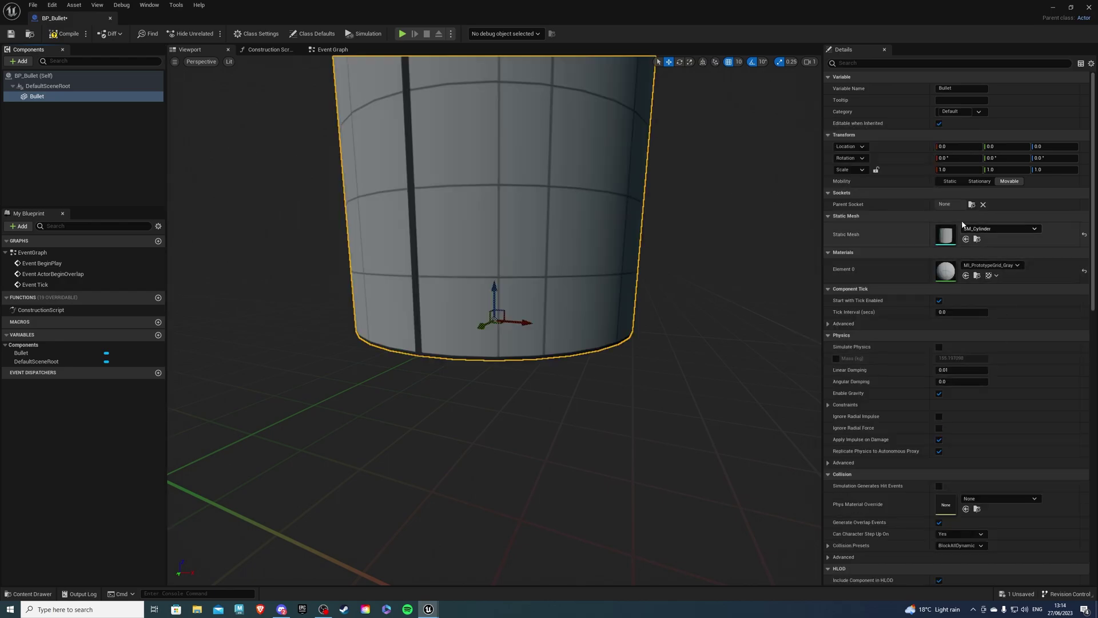
pyautogui.click(959, 170)
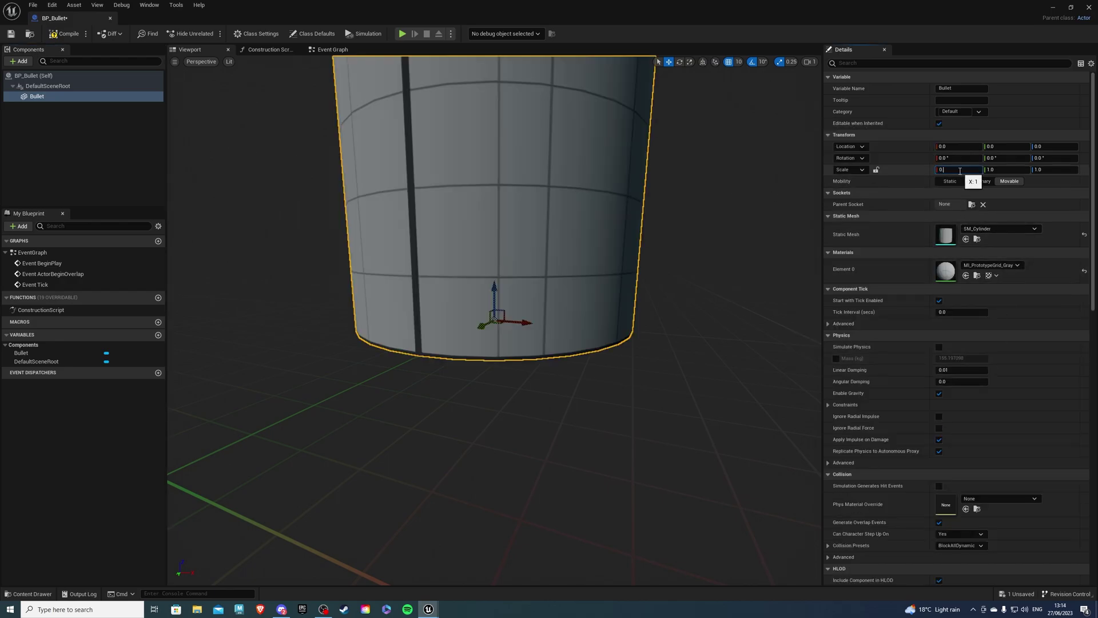
pyautogui.write('0.05')
pyautogui.press('Return')
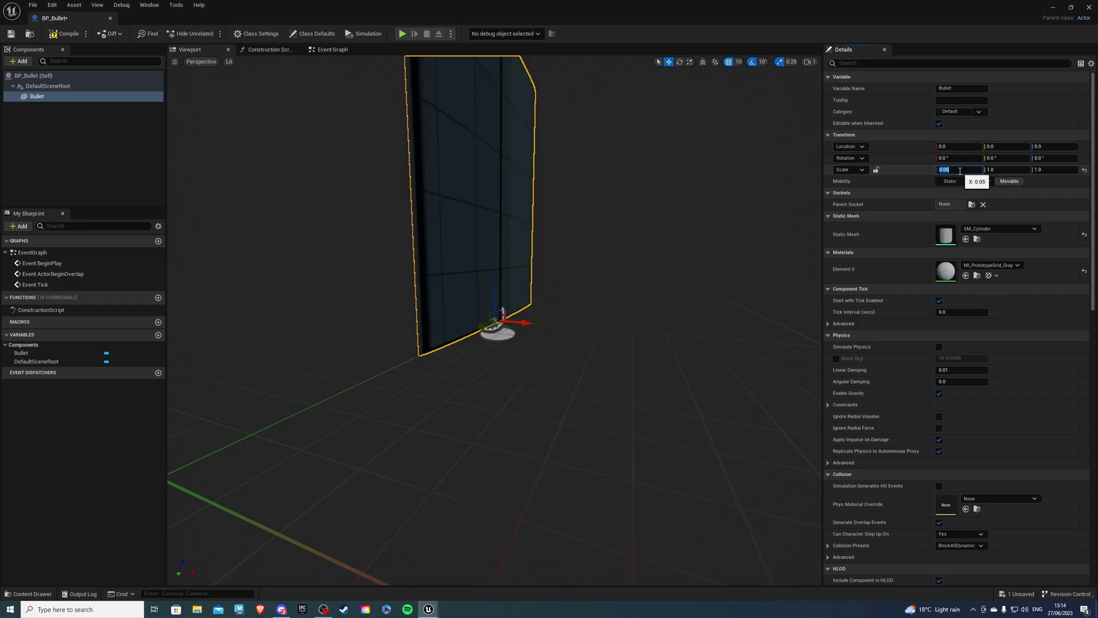
pyautogui.press('Tab')
pyautogui.write('0.05')
pyautogui.press('Tab')
pyautogui.write('0.05')
pyautogui.press('Return')
# - Rotate the Bullet cylinder so it lies horizontally, pointing along the X axis
pyautogui.press('e')
pyautogui.moveTo(525, 318); pyautogui.dragTo(543, 352)
pyautogui.press('w')
pyautogui.moveTo(524, 285); pyautogui.dragTo(526, 360, button='right')
# - Add a Projectile Movement component to the BP_Bullet root
pyautogui.click(57, 76)
pyautogui.click(23, 63)
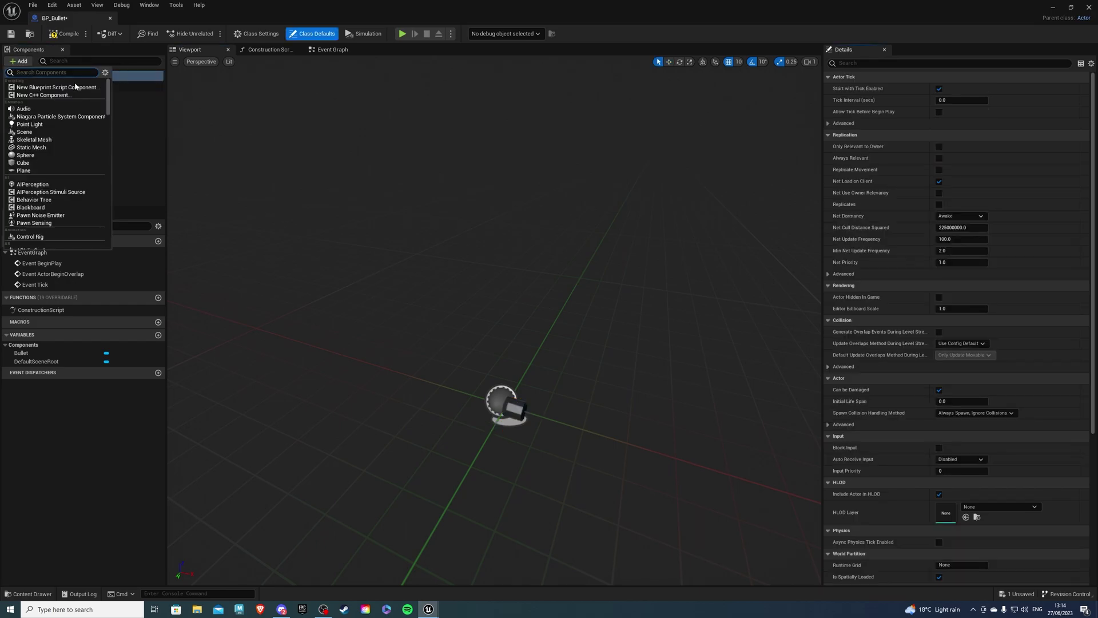
pyautogui.write('pro')
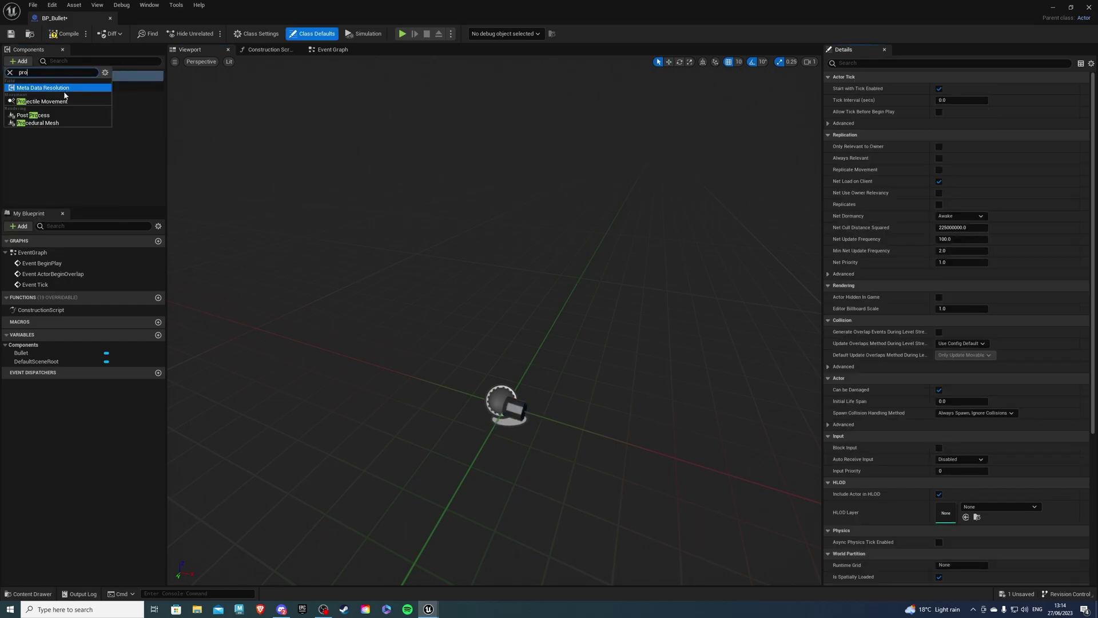
pyautogui.click(55, 102)
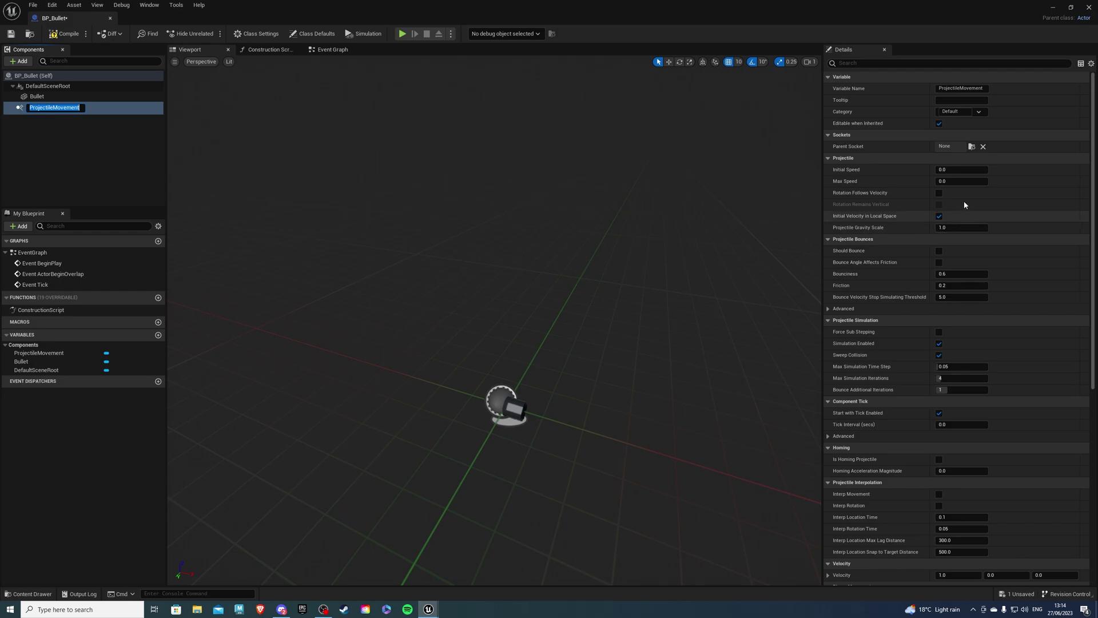
# - Set the projectile's initial and max speed to 3000 and its gravity scale to 0.05, and save the blueprint
pyautogui.click(963, 169)
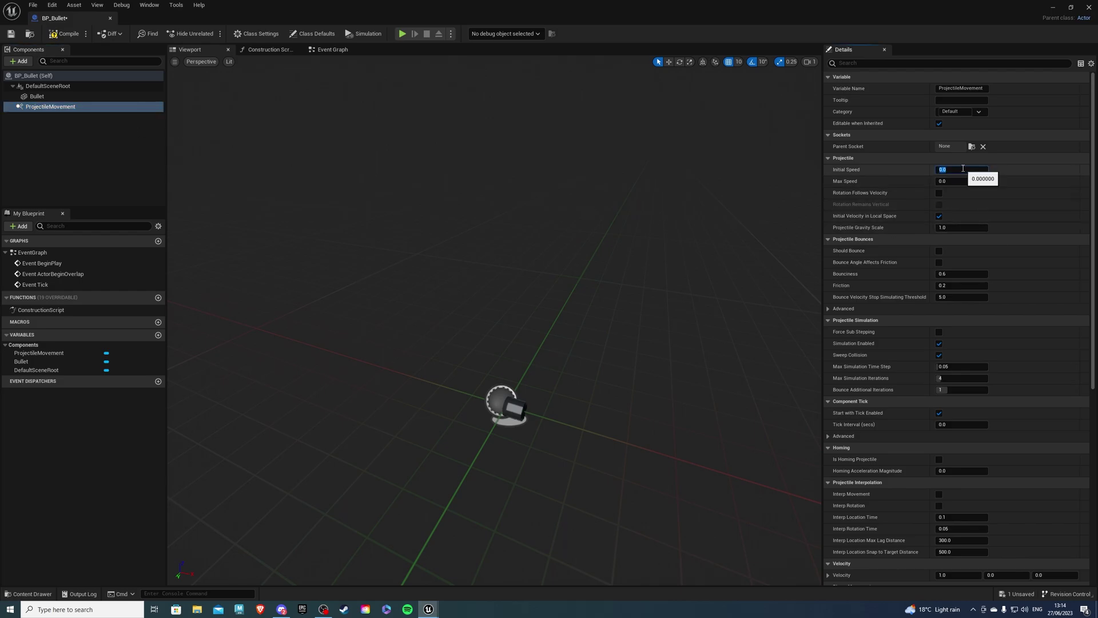
pyautogui.write('3000')
pyautogui.click(966, 181)
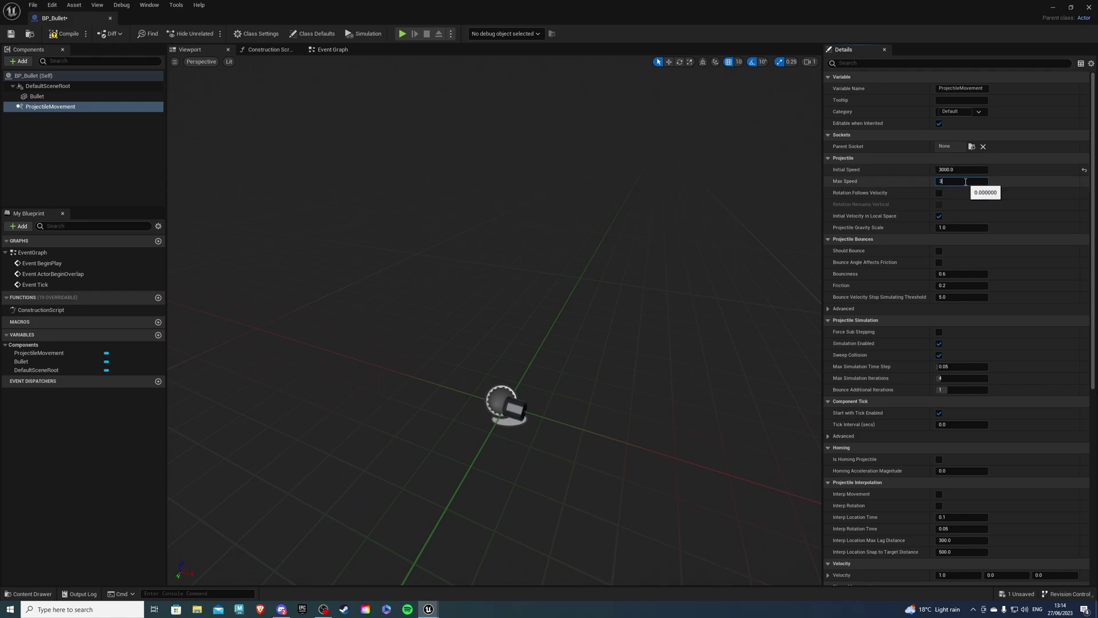
pyautogui.press('Return')
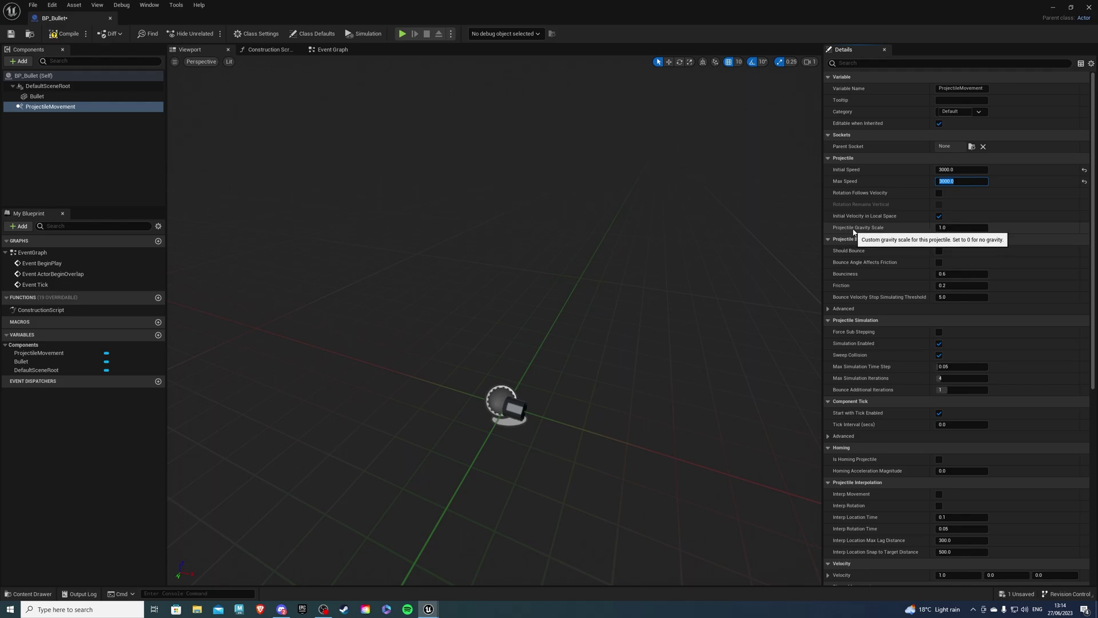
pyautogui.click(958, 228)
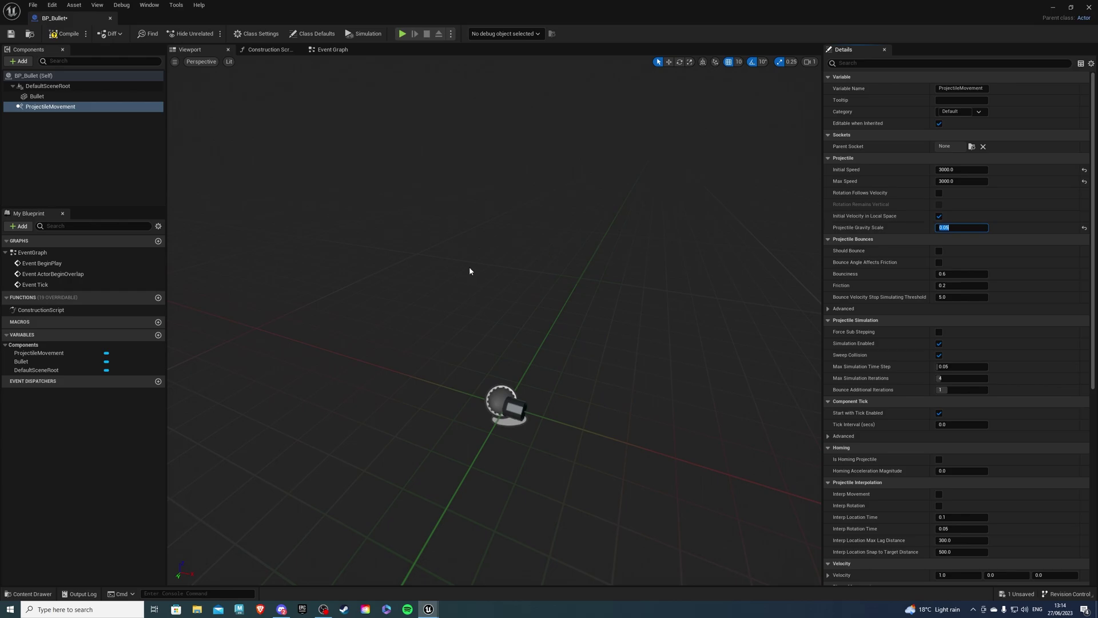
pyautogui.click(15, 37)
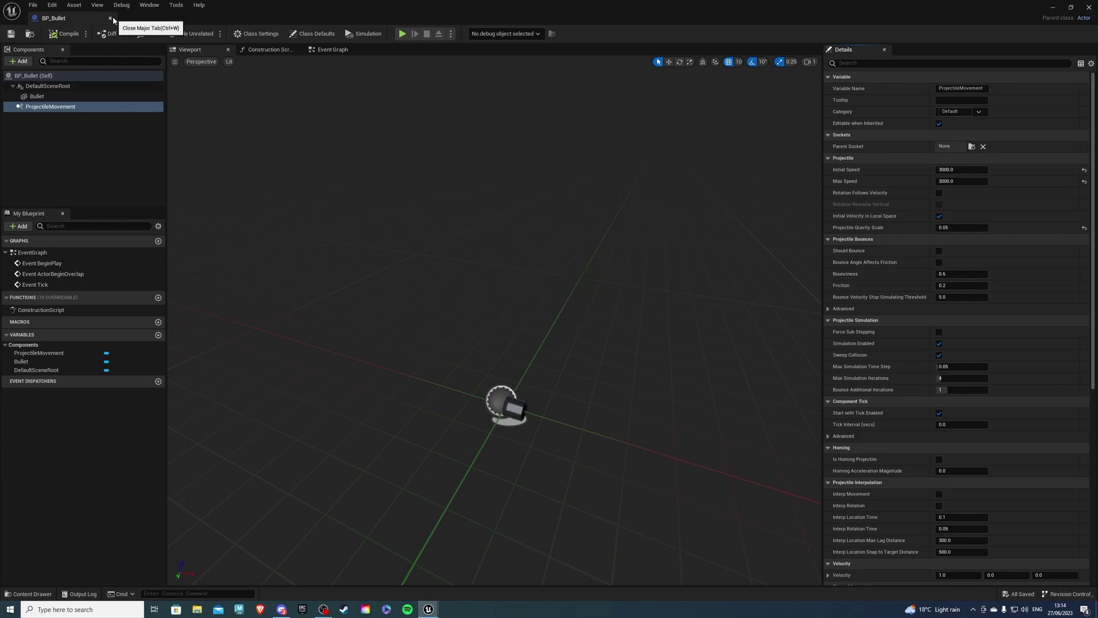
# - Close the BP_Bullet blueprint and create a folder named Turret inside the Content/Turret folder
pyautogui.click(111, 19)
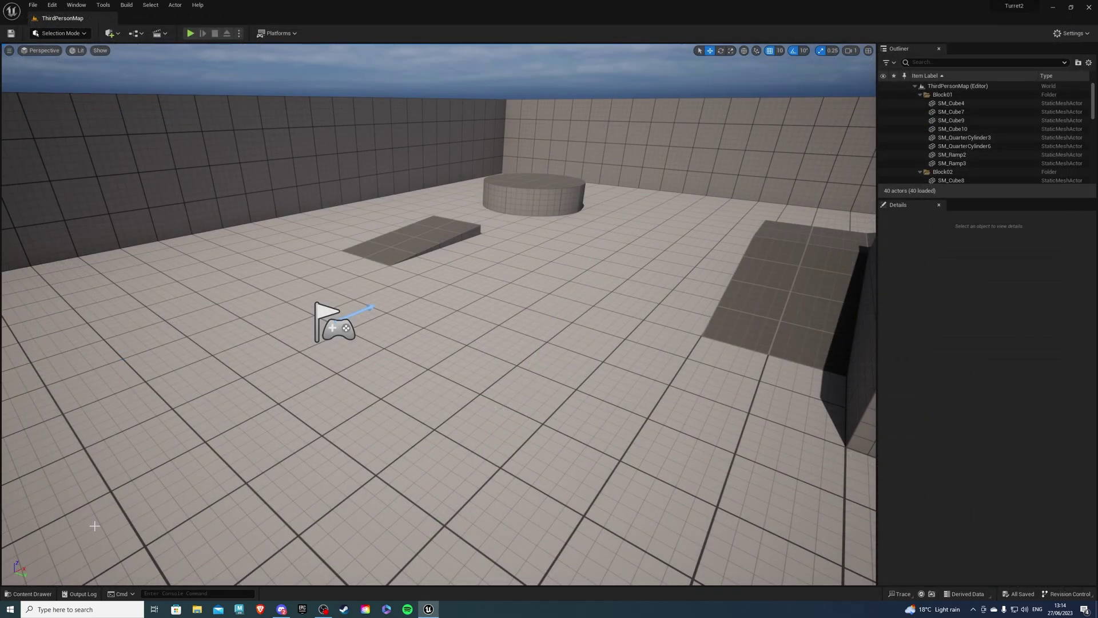
pyautogui.click(30, 593)
pyautogui.click(200, 418)
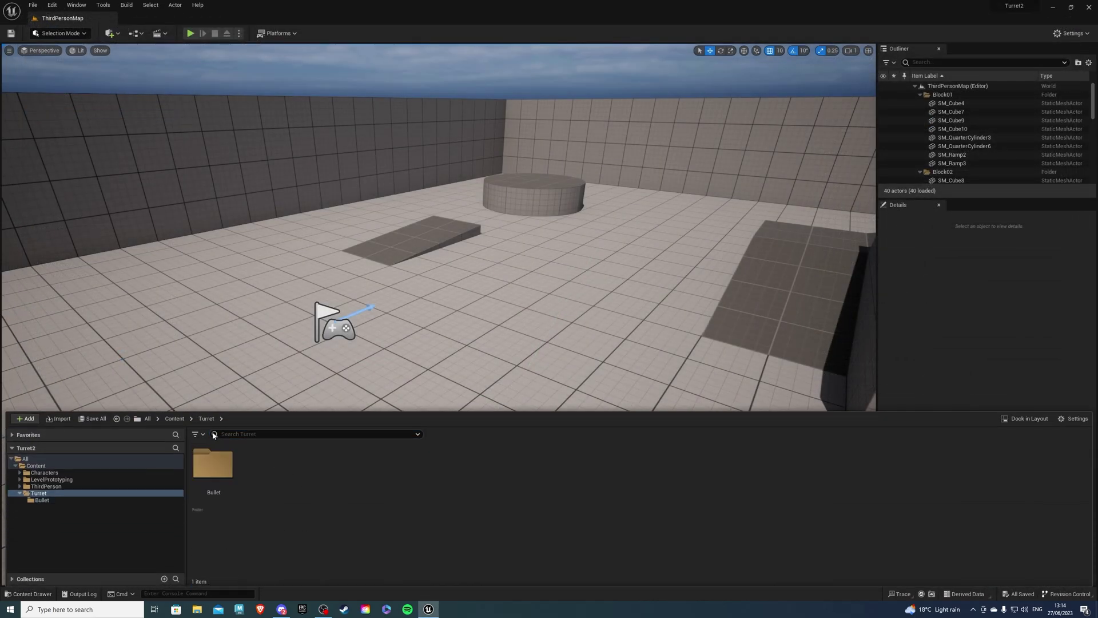
pyautogui.rightClick(296, 493)
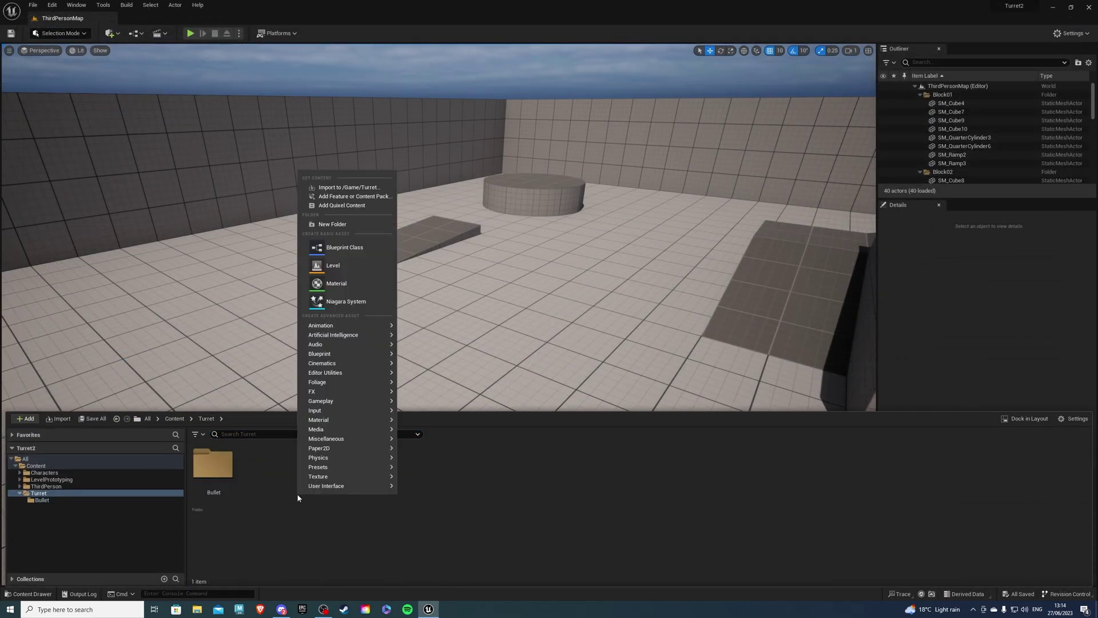
pyautogui.click(332, 224)
pyautogui.write('Turret')
pyautogui.press('Return')
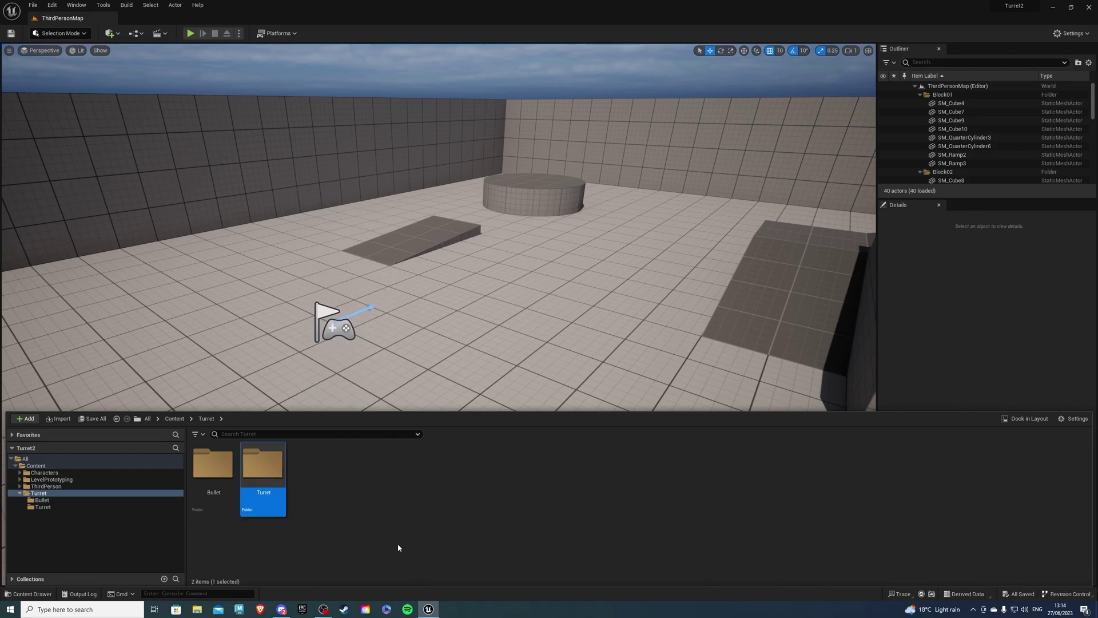
# - Create a Pawn blueprint named BP_Turret in the new Turret subfolder and open it for editing
pyautogui.doubleClick(263, 466)
pyautogui.rightClick(276, 496)
pyautogui.click(329, 253)
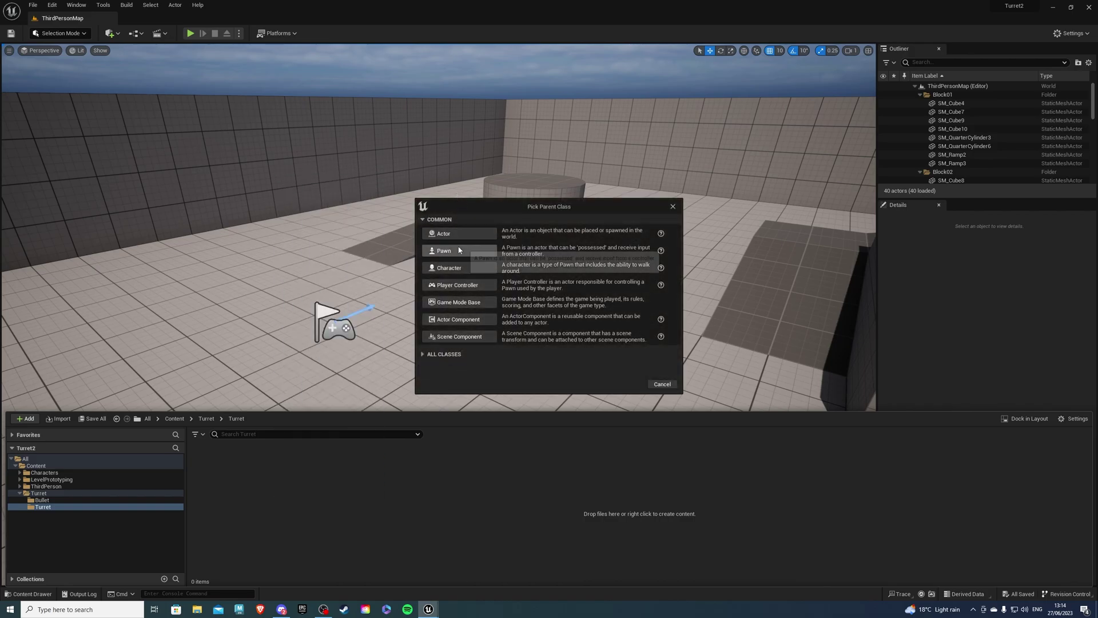
pyautogui.click(451, 251)
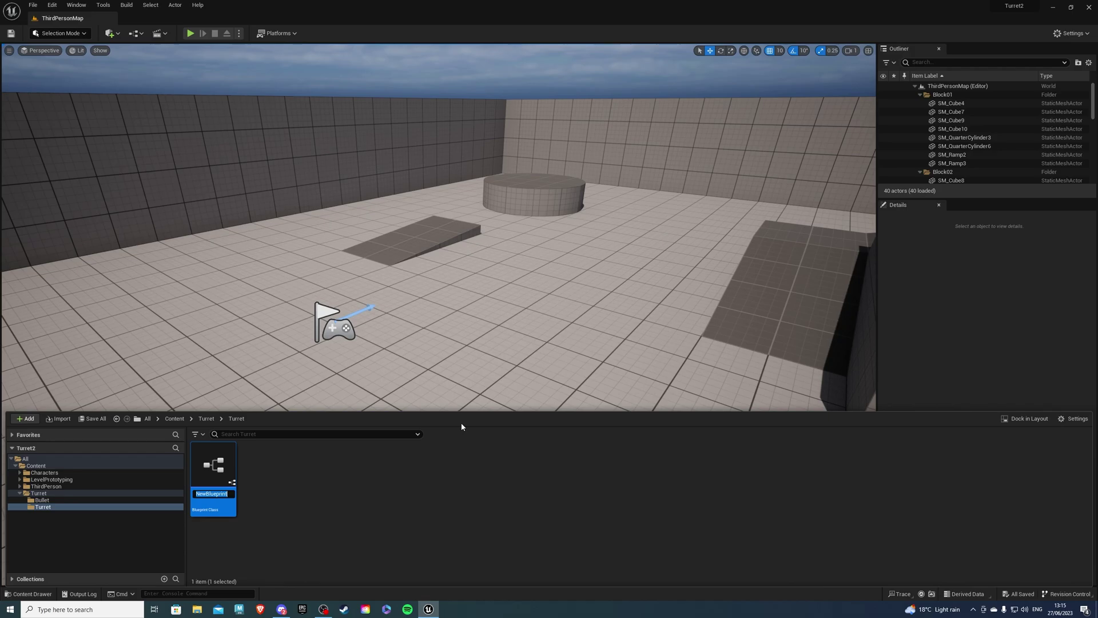
pyautogui.write('BP_Turret')
pyautogui.press('Return')
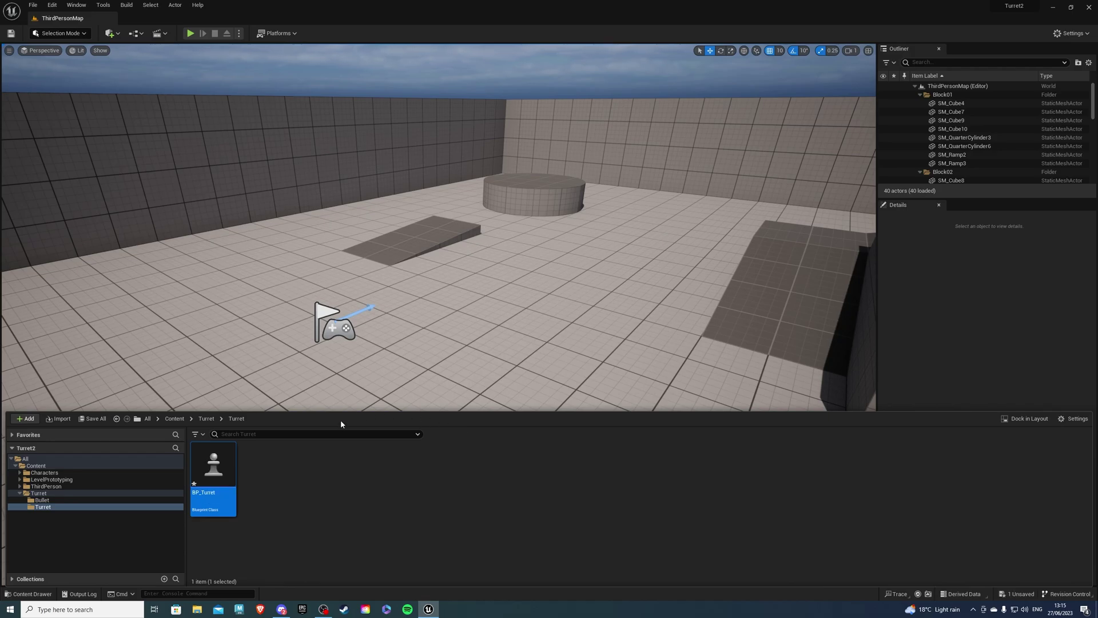
pyautogui.press('Return')
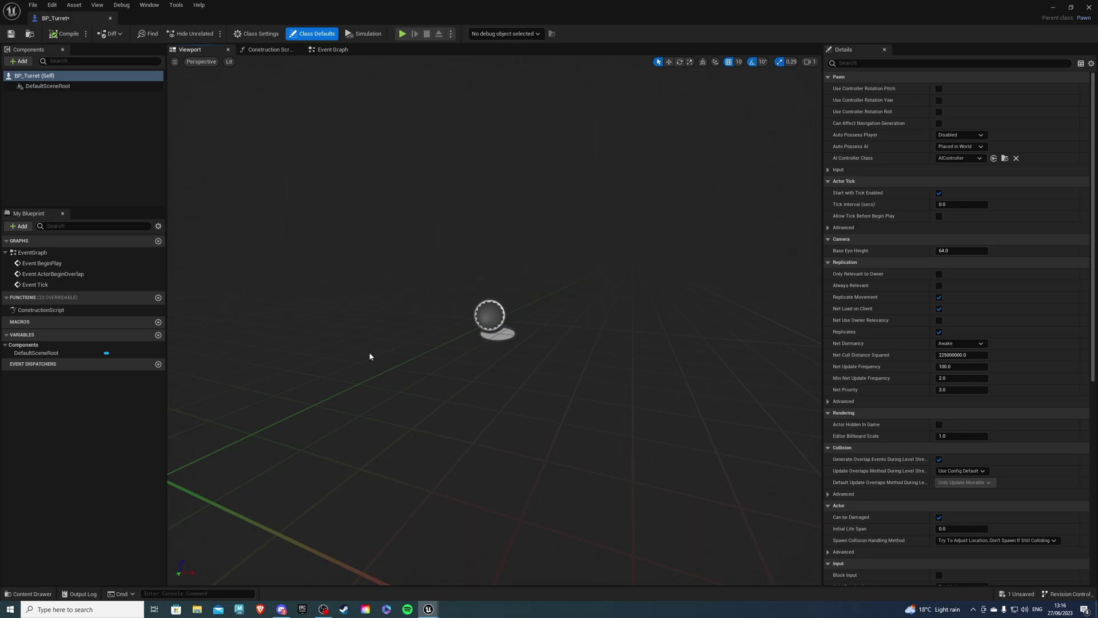
# - Add a Static Mesh component to BP_Turret and name it Base
pyautogui.click(19, 60)
pyautogui.write('s')
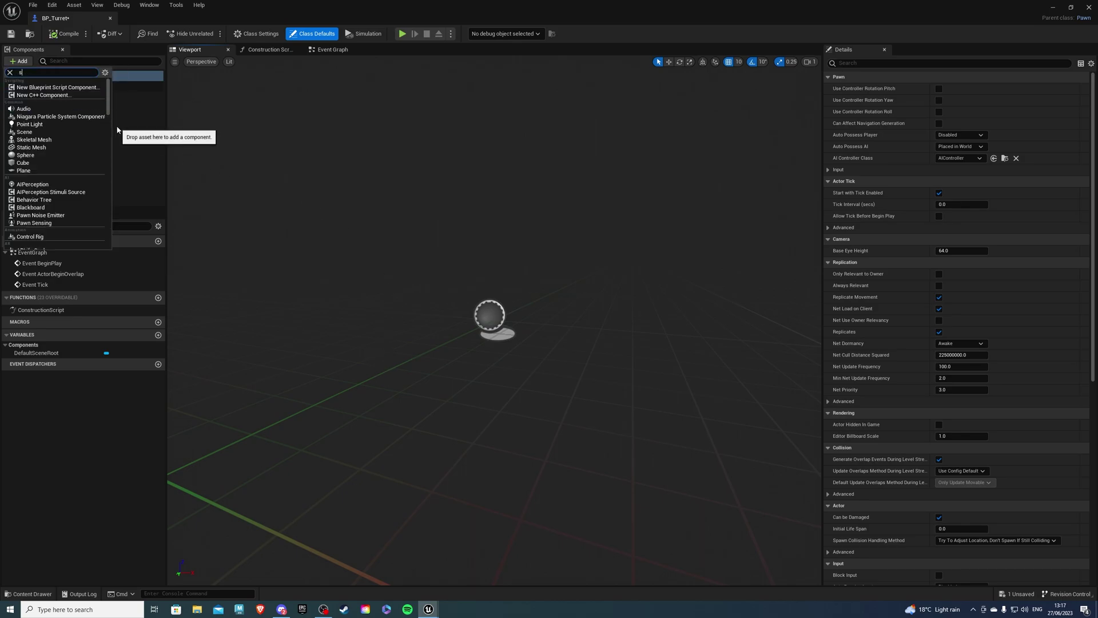
pyautogui.write('tatic')
pyautogui.click(59, 148)
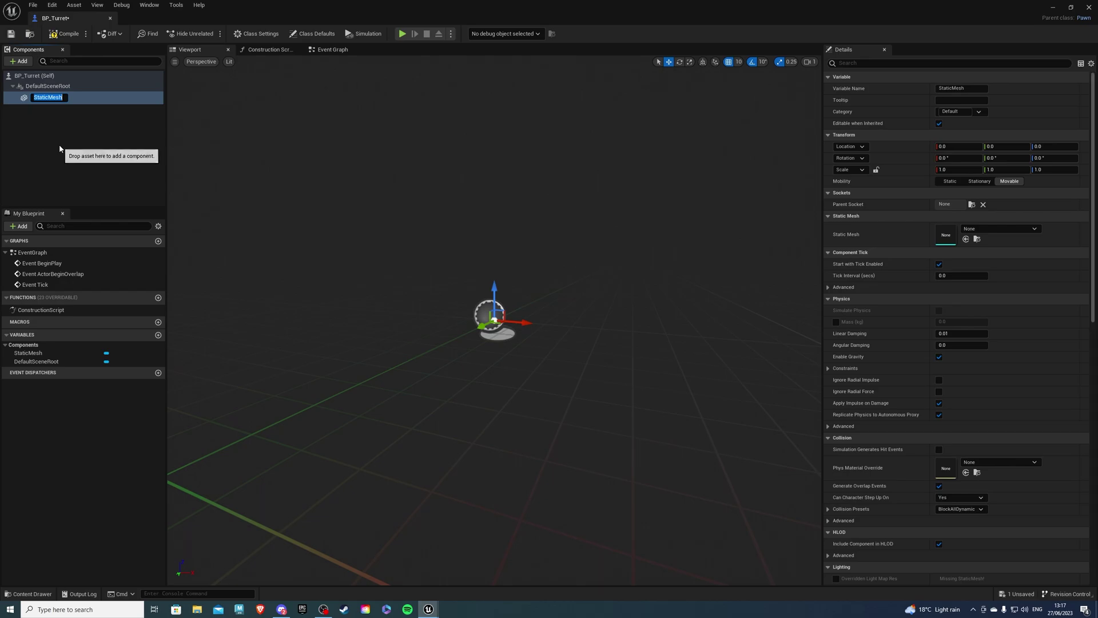
pyautogui.write('Base')
pyautogui.press('Return')
# - Assign the SM_Cylinder mesh to Base and set its scale to 0.5 on X, 0.5 on Y and 0.1 on Z
pyautogui.click(1000, 228)
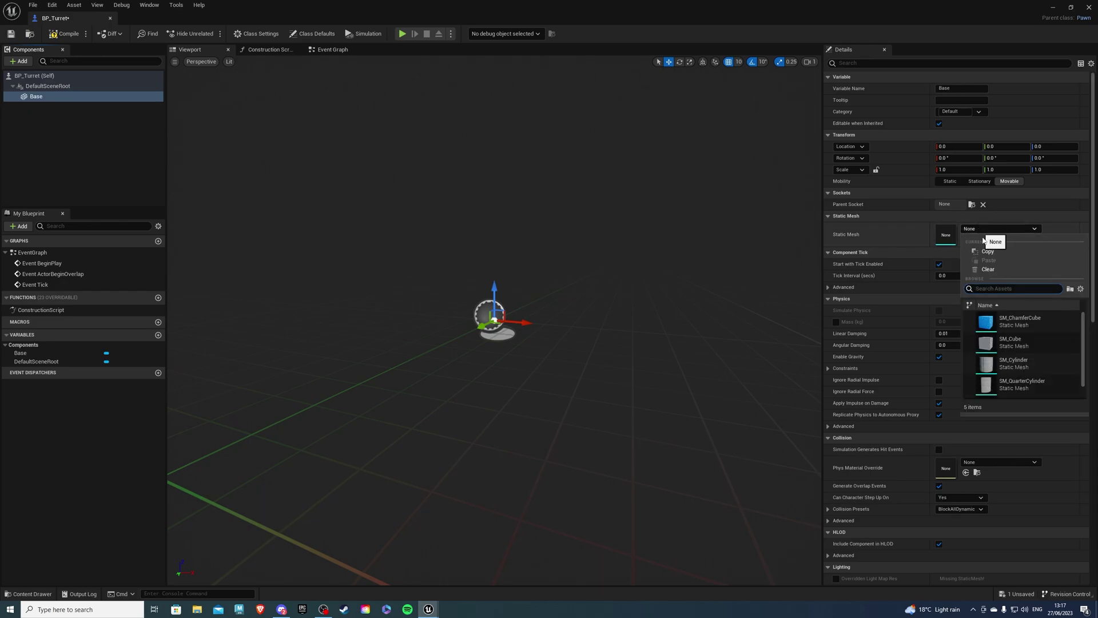
pyautogui.click(989, 366)
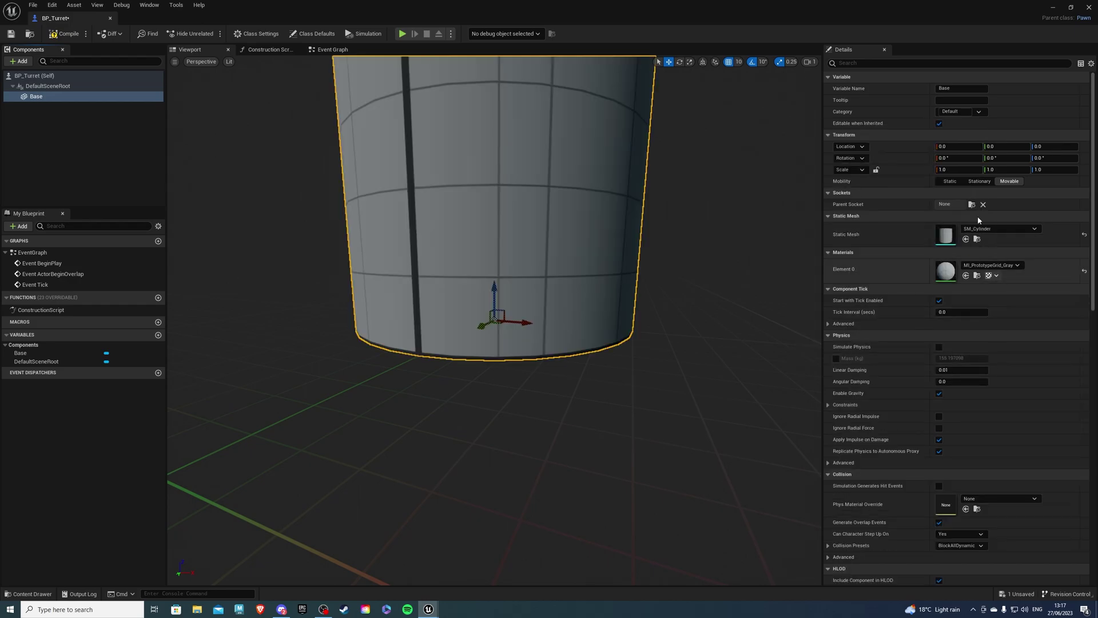
pyautogui.click(961, 170)
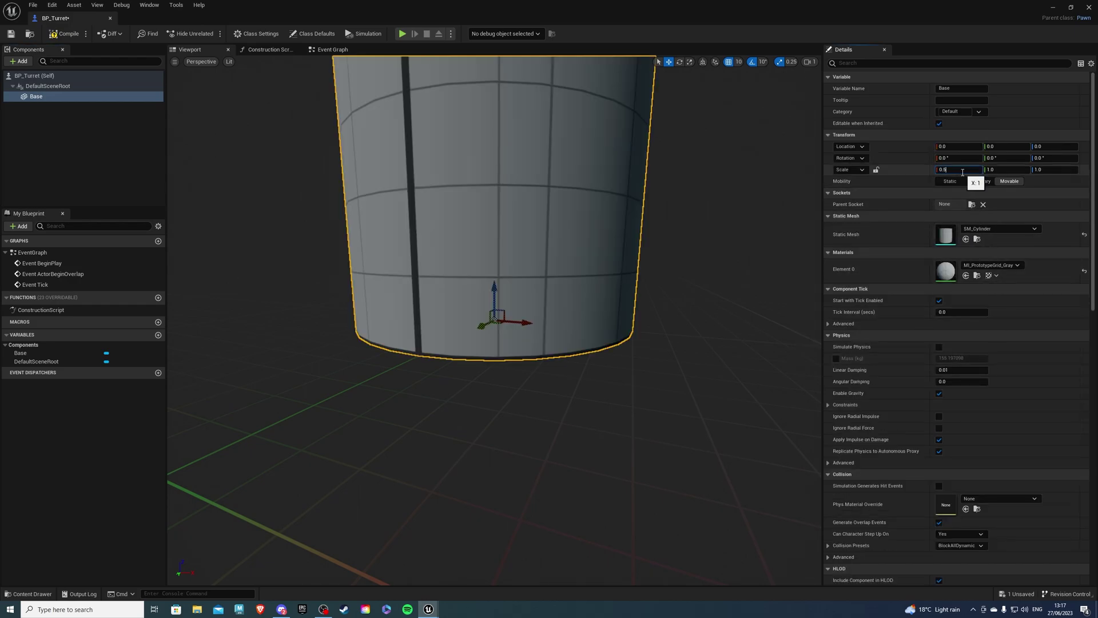
pyautogui.write('0.5')
pyautogui.press('Return')
pyautogui.click(1008, 170)
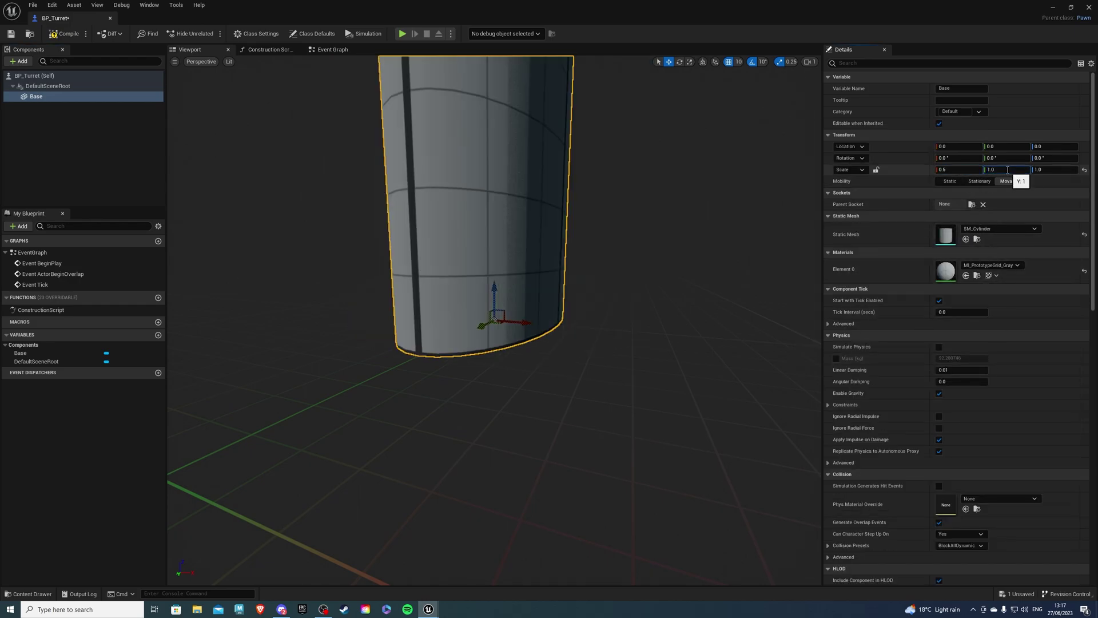
pyautogui.write('0.5')
pyautogui.press('Return')
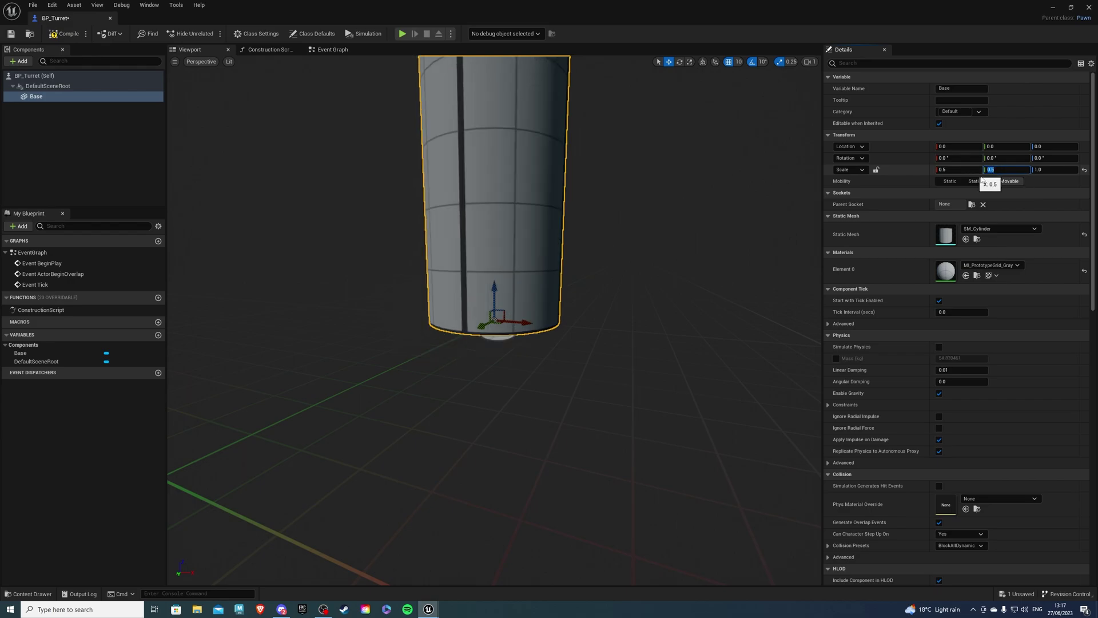
pyautogui.click(1040, 180)
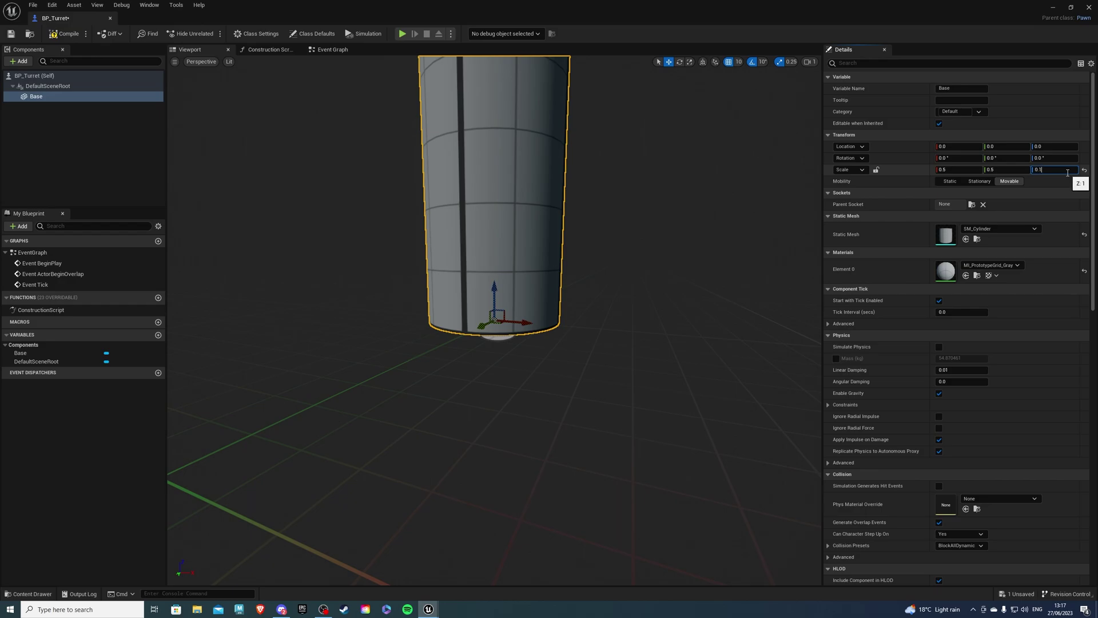
pyautogui.press('Return')
pyautogui.moveTo(629, 229); pyautogui.dragTo(629, 252, button='right')
pyautogui.press('s')
# - Add another Static Mesh component from the BP_Turret root and name it Tower
pyautogui.click(49, 75)
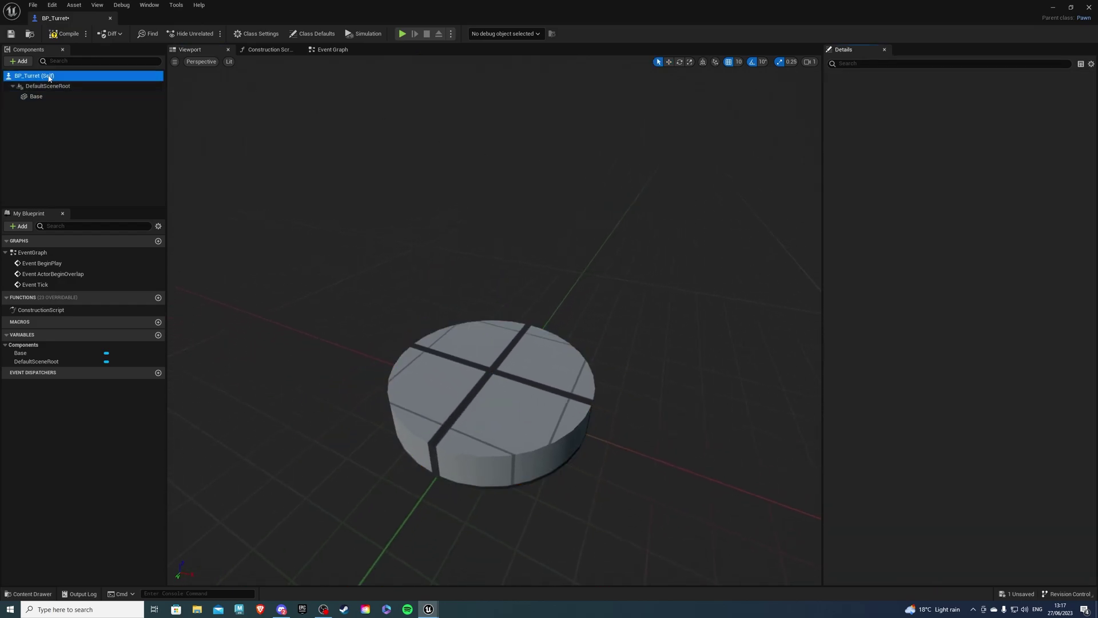
pyautogui.click(21, 60)
pyautogui.write('stat')
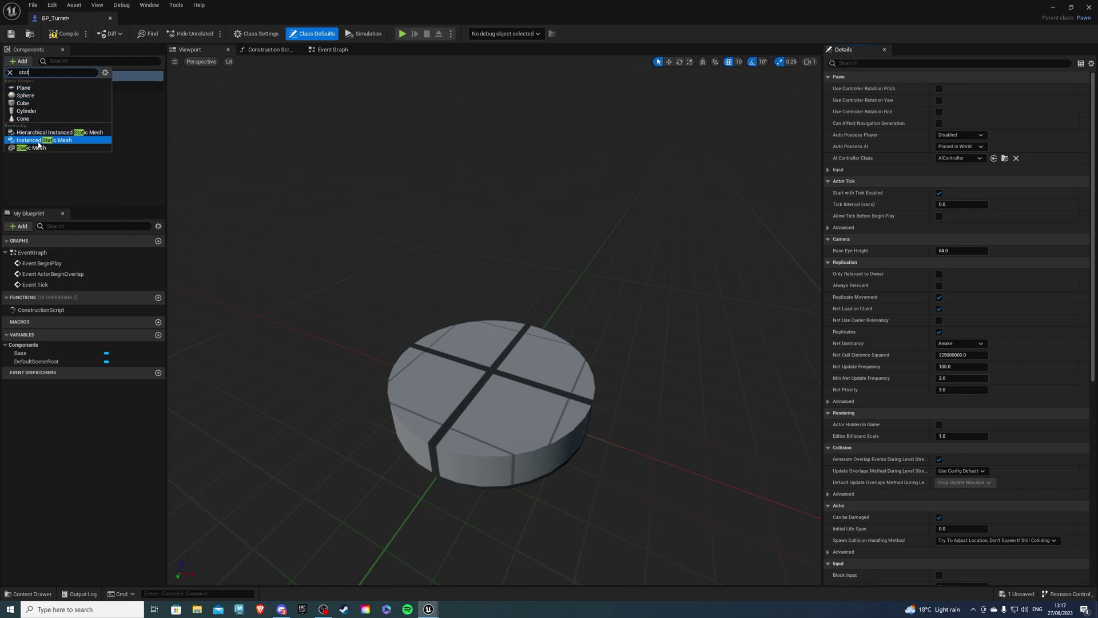
pyautogui.click(39, 147)
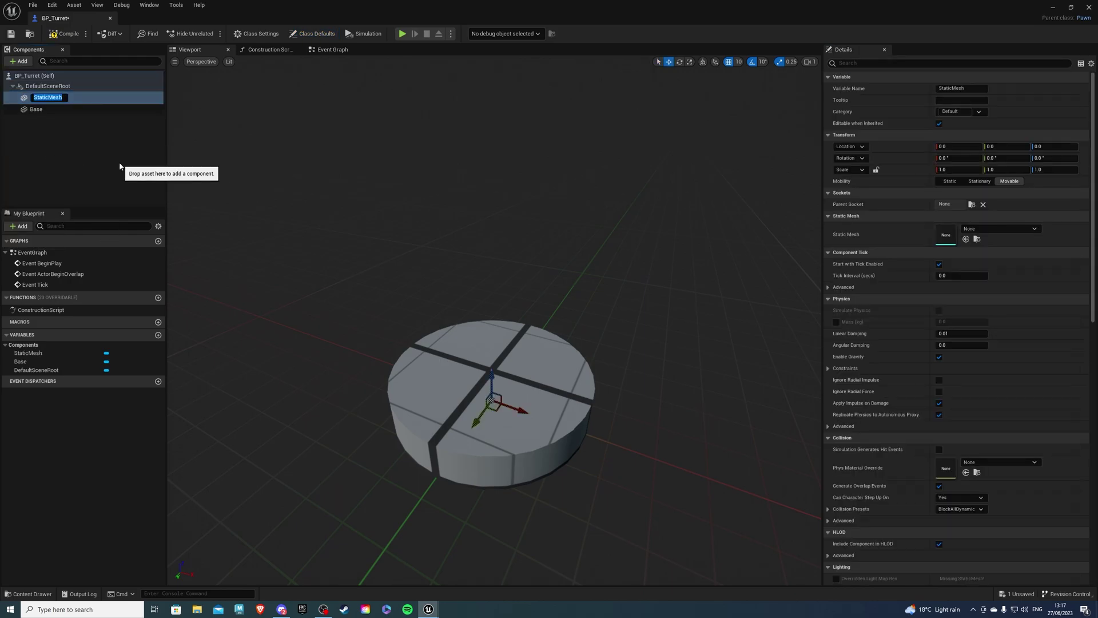
pyautogui.write('Tower')
pyautogui.press('Return')
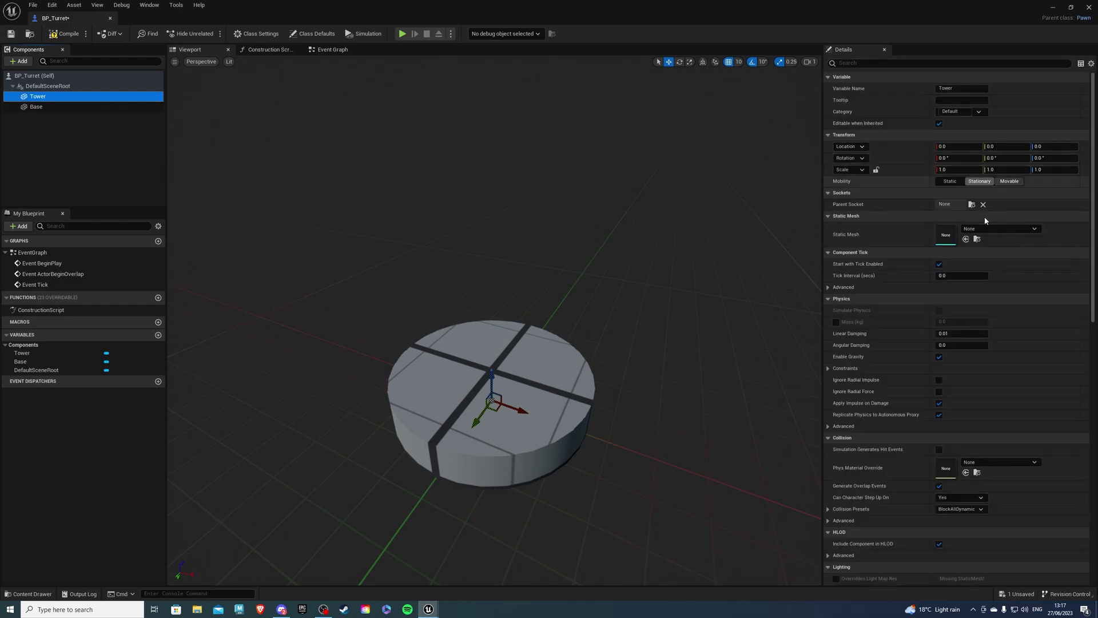
# - Assign the SM_Cylinder mesh to Tower and set its scale to 0.3 on X, 0.3 on Y and 0.4 on Z
pyautogui.click(999, 229)
pyautogui.click(1013, 363)
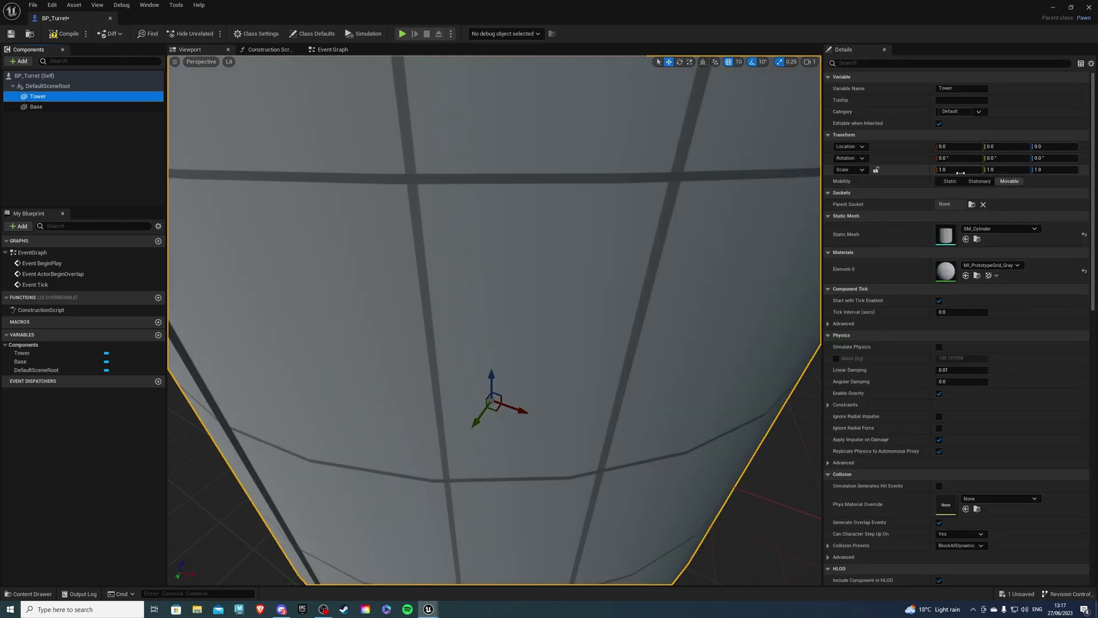
pyautogui.click(961, 170)
pyautogui.write('0.3')
pyautogui.press('Return')
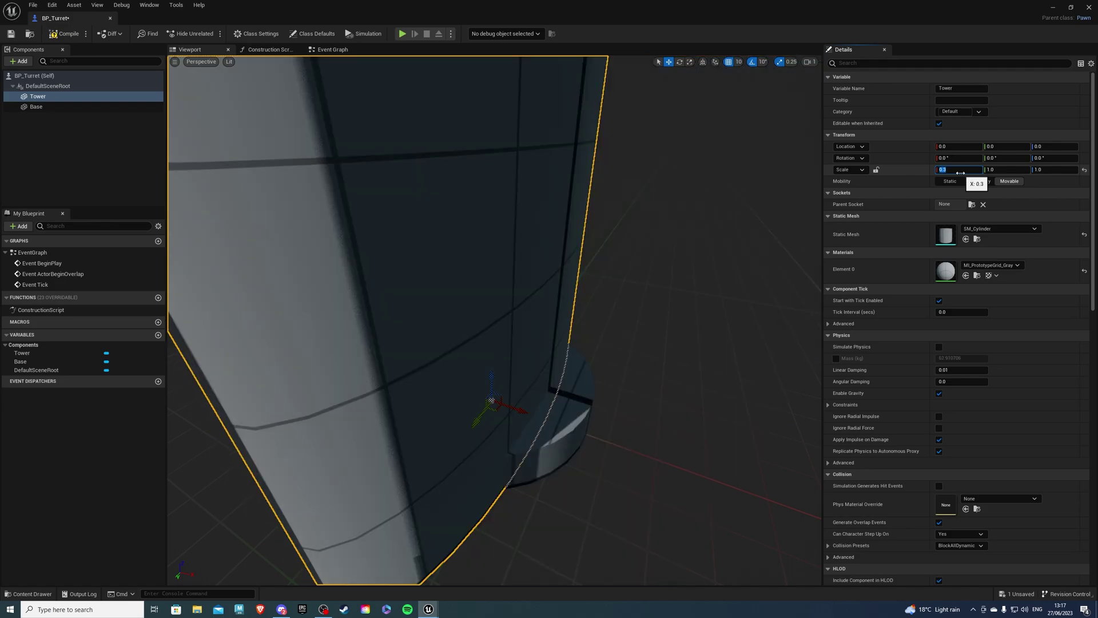
pyautogui.click(1003, 170)
pyautogui.write('0.3')
pyautogui.press('Return')
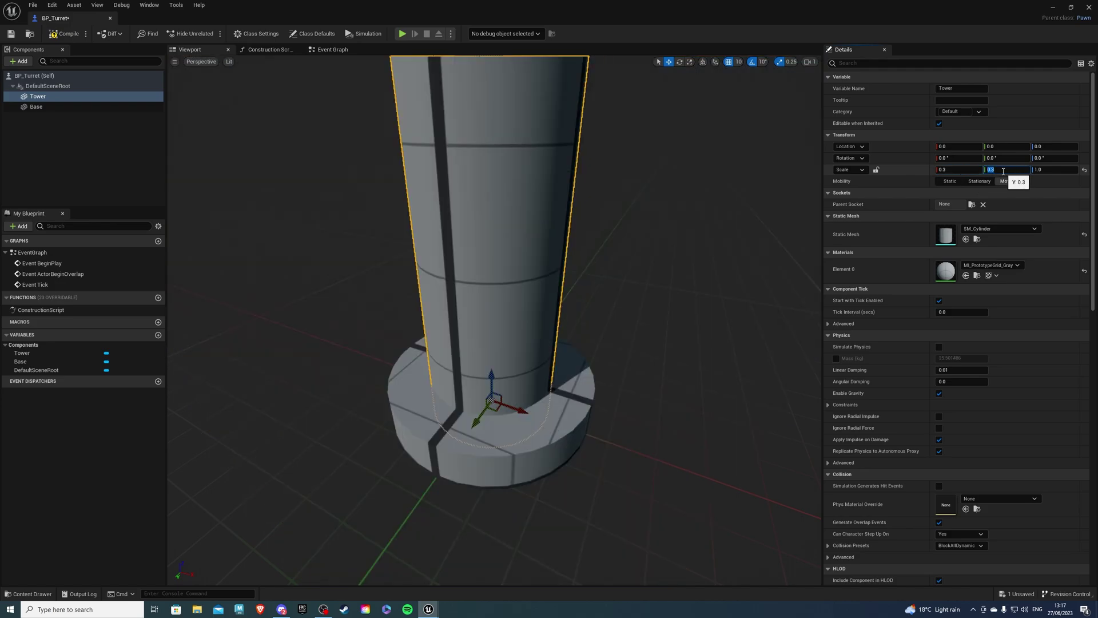
pyautogui.click(1050, 170)
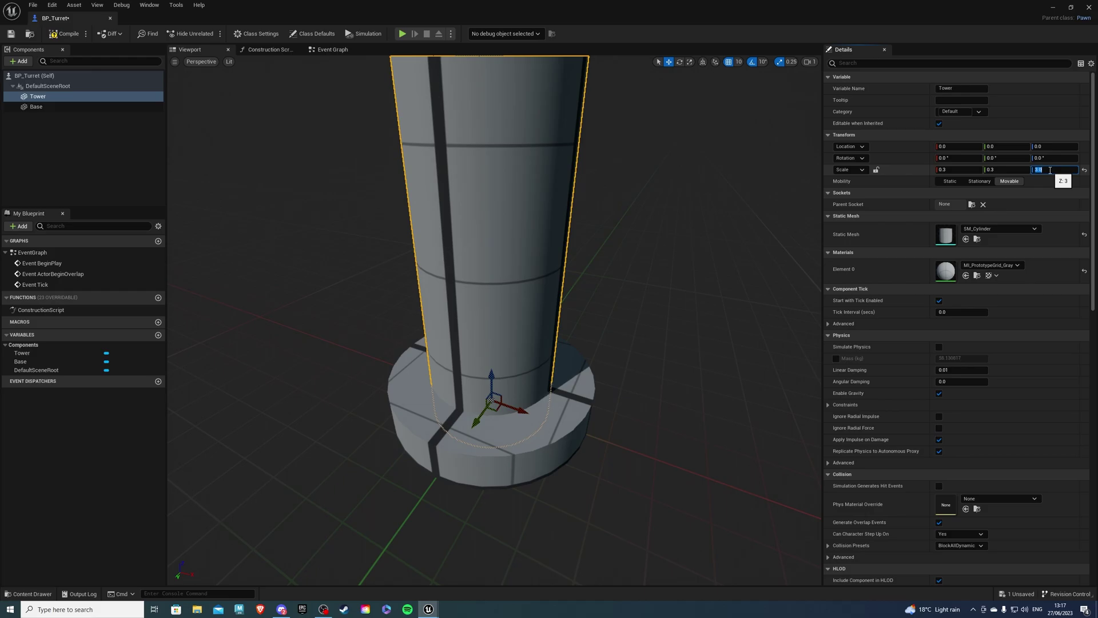
pyautogui.write('0.5')
pyautogui.press('Return')
pyautogui.write('0.3')
pyautogui.press('Return')
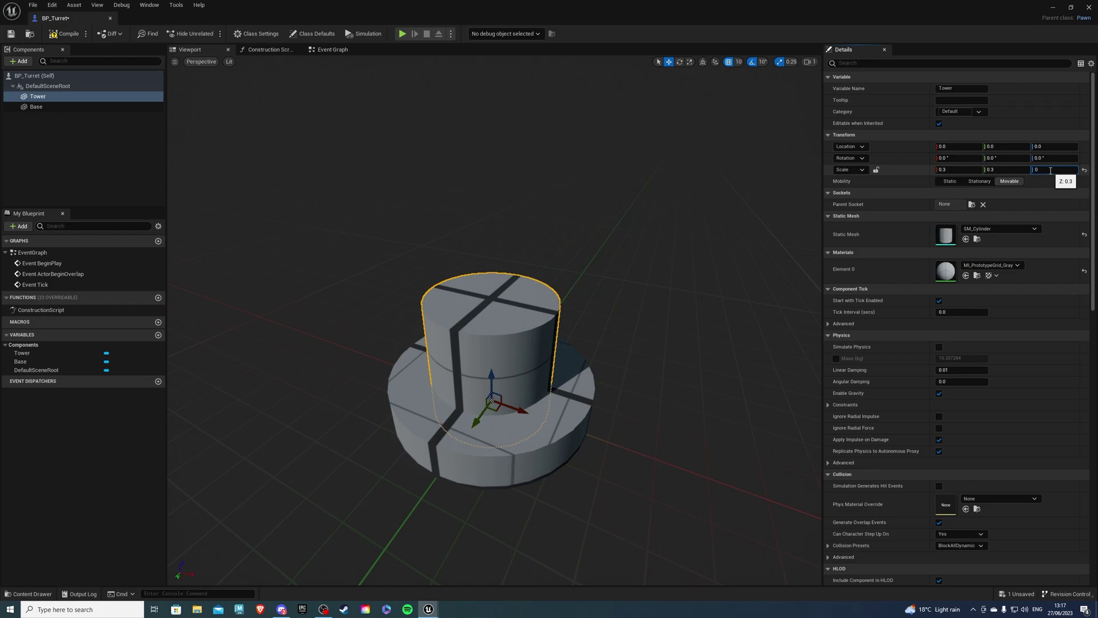
pyautogui.press('Return')
# - Parent the Tower component under Base in the component hierarchy
pyautogui.moveTo(572, 343); pyautogui.dragTo(572, 435)
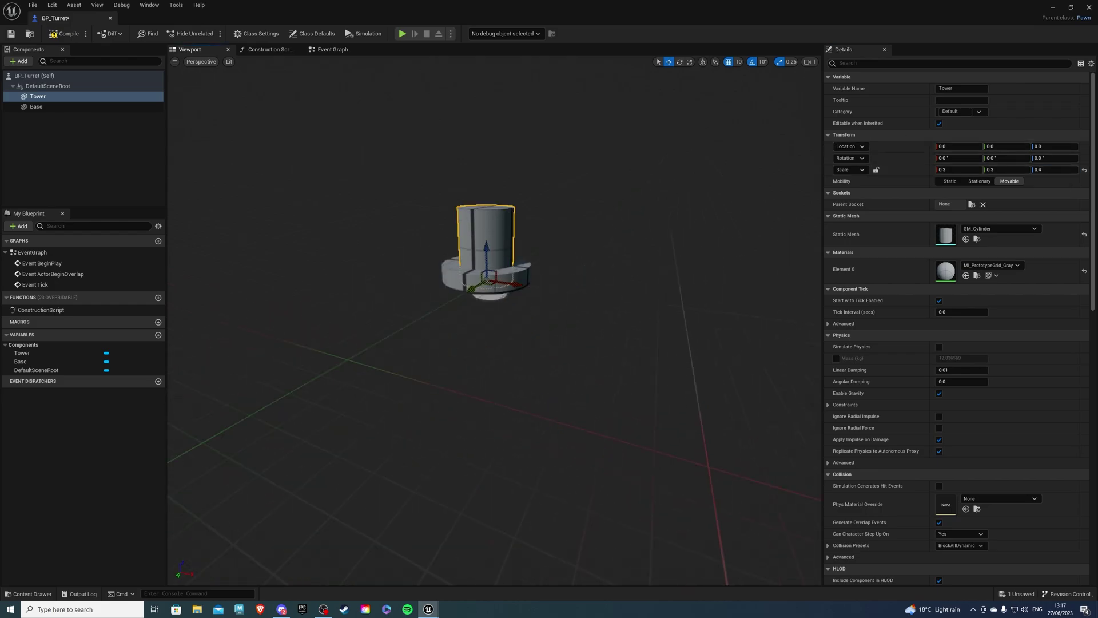
pyautogui.moveTo(572, 434); pyautogui.dragTo(572, 378, button='right')
pyautogui.moveTo(454, 173); pyautogui.dragTo(515, 160, button='right')
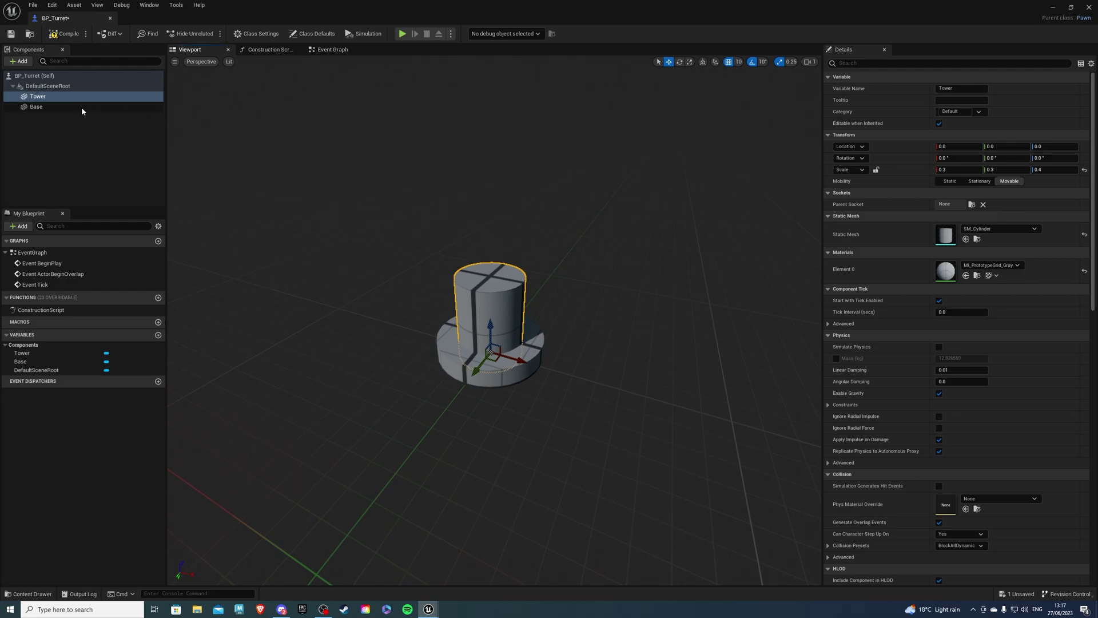
pyautogui.moveTo(48, 100); pyautogui.dragTo(37, 108)
pyautogui.moveTo(481, 234); pyautogui.dragTo(456, 214, button='right')
pyautogui.moveTo(567, 227)
pyautogui.mouseDown(button='right')
pyautogui.moveTo(543, 228)
pyautogui.moveTo(576, 223)
pyautogui.mouseUp(button='right')
pyautogui.click(27, 63)
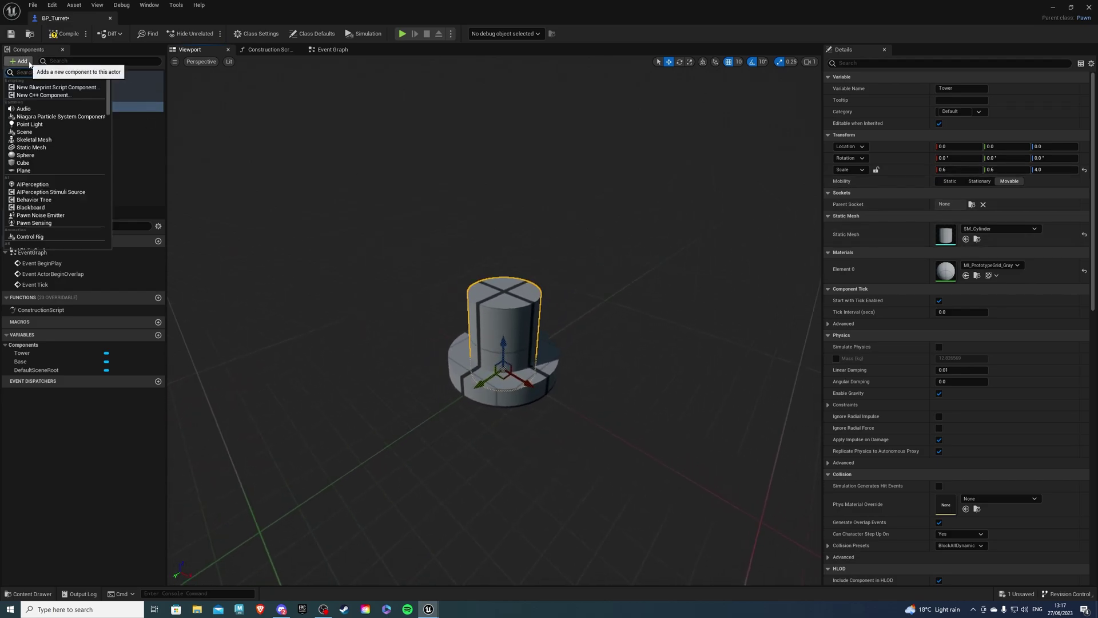
pyautogui.click(97, 129)
pyautogui.click(46, 108)
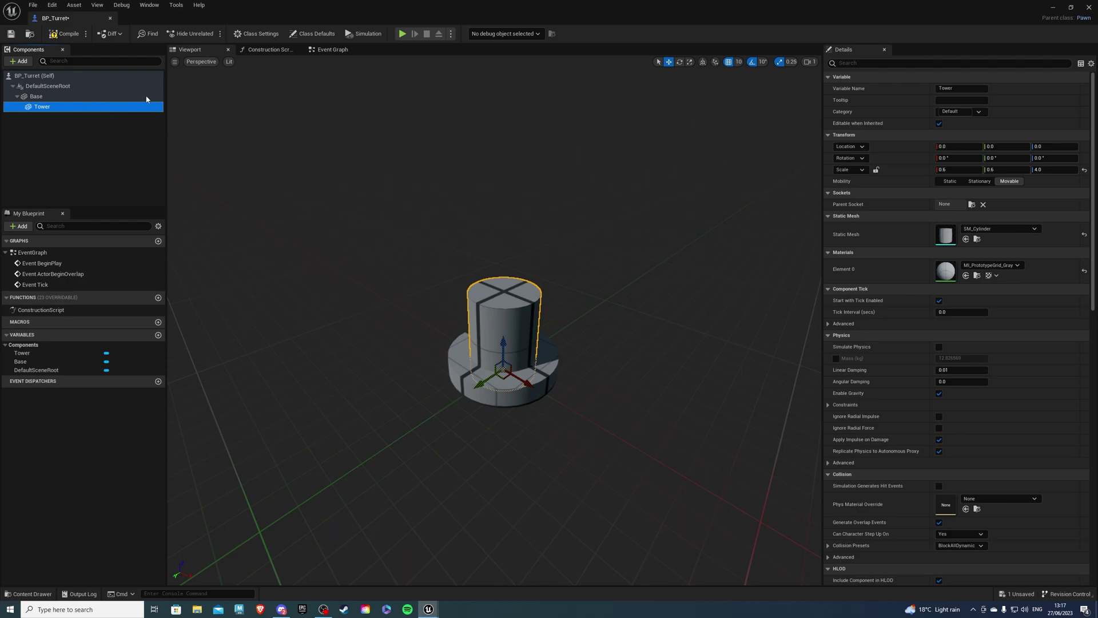
# - Add a third Static Mesh component from the BP_Turret root and name it Gun
pyautogui.click(34, 76)
pyautogui.click(19, 61)
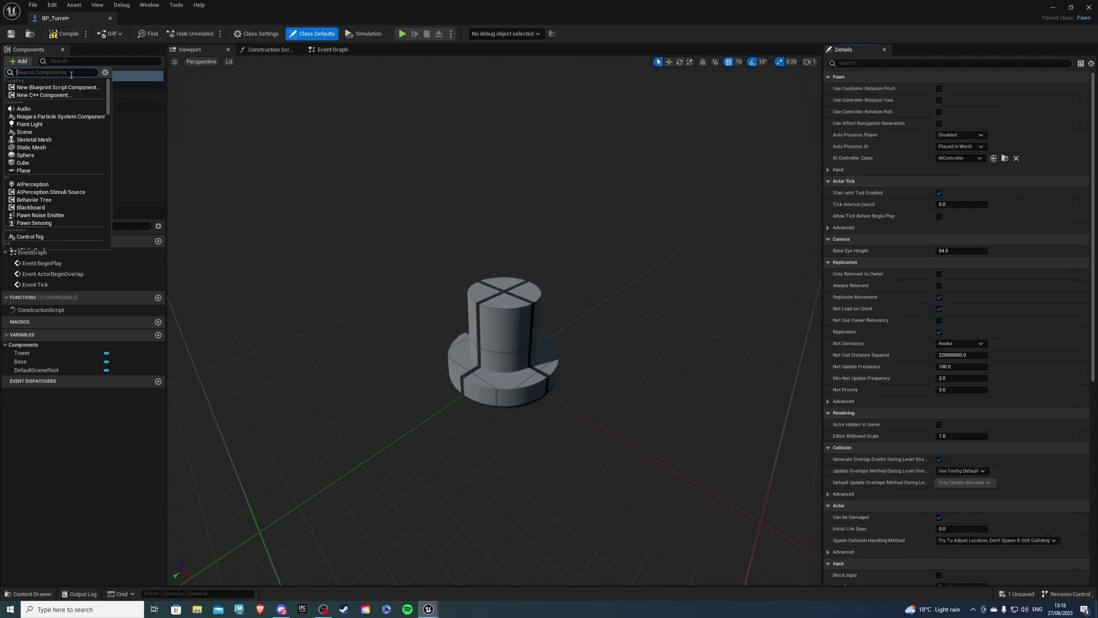
pyautogui.write('st')
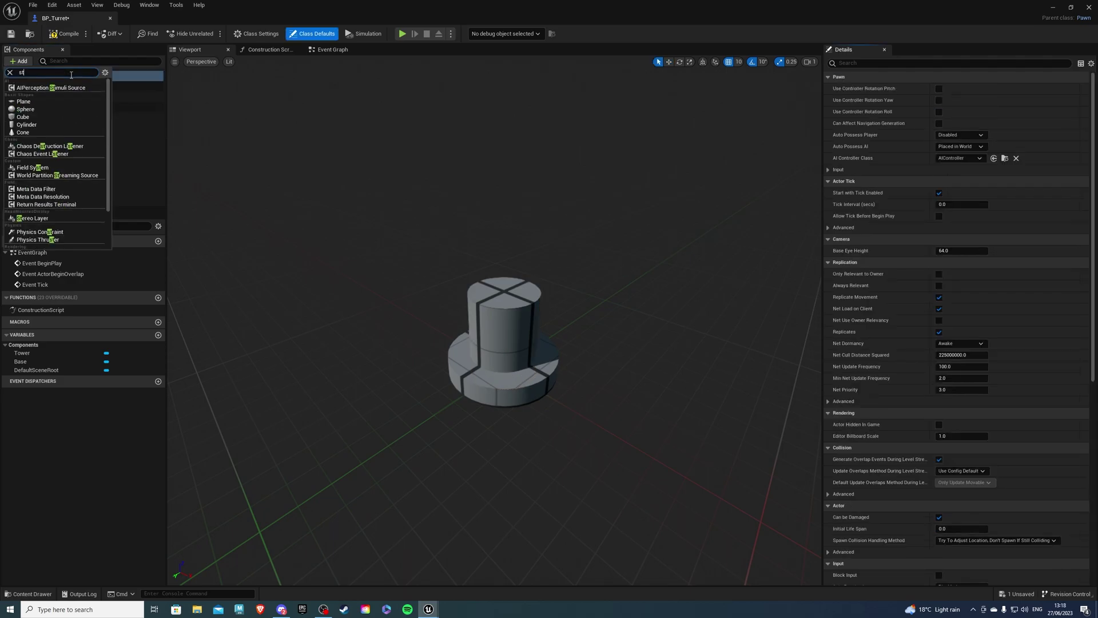
pyautogui.write('at')
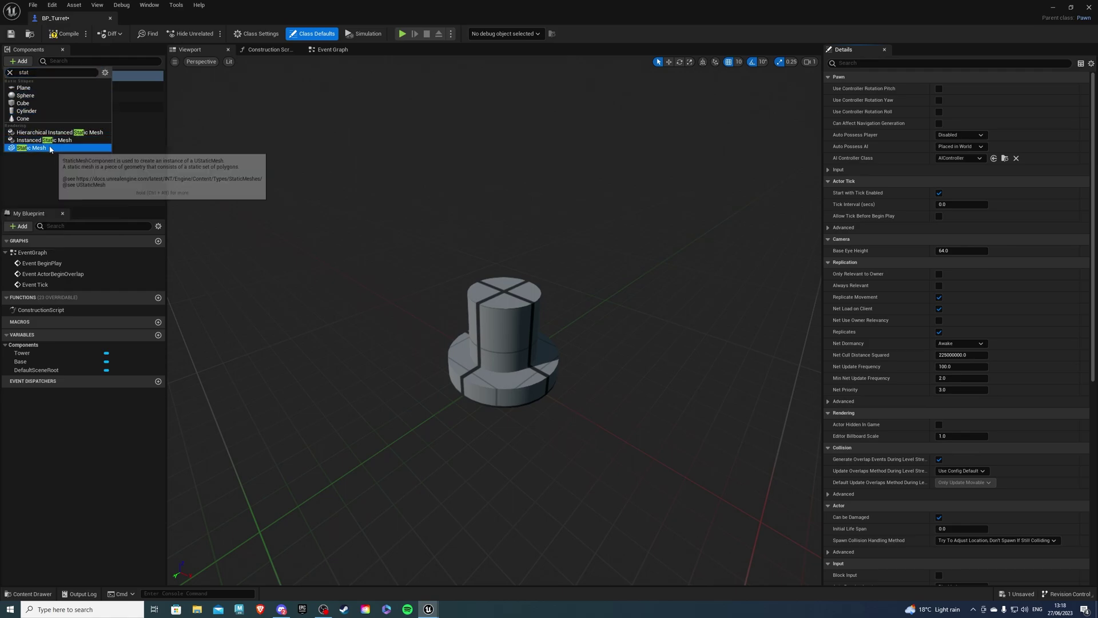
pyautogui.click(86, 142)
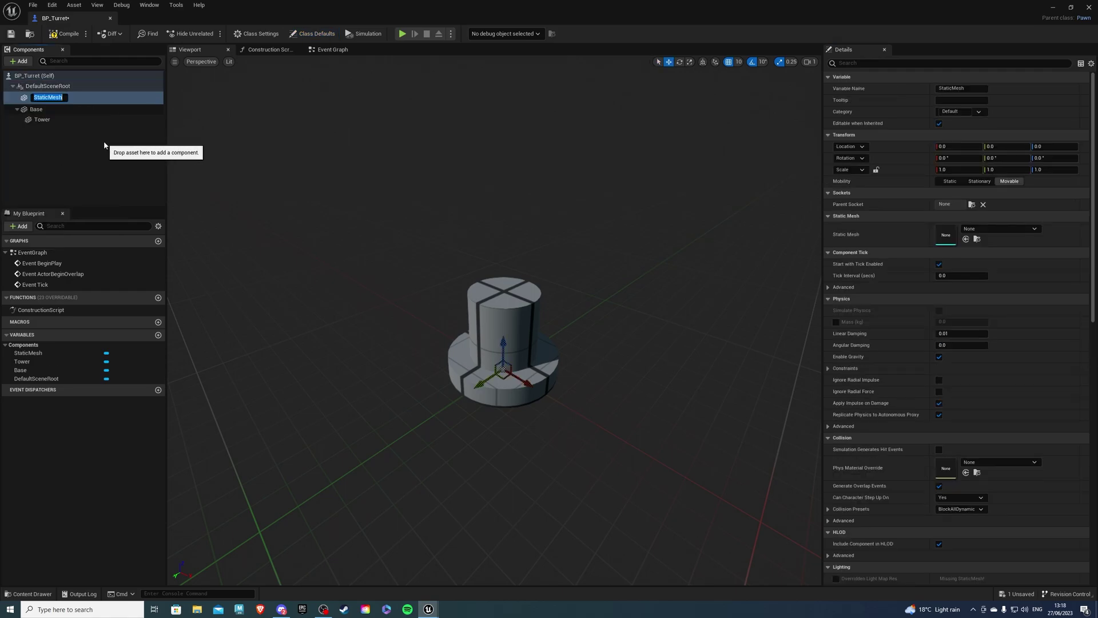
pyautogui.write('Gun')
pyautogui.press('Return')
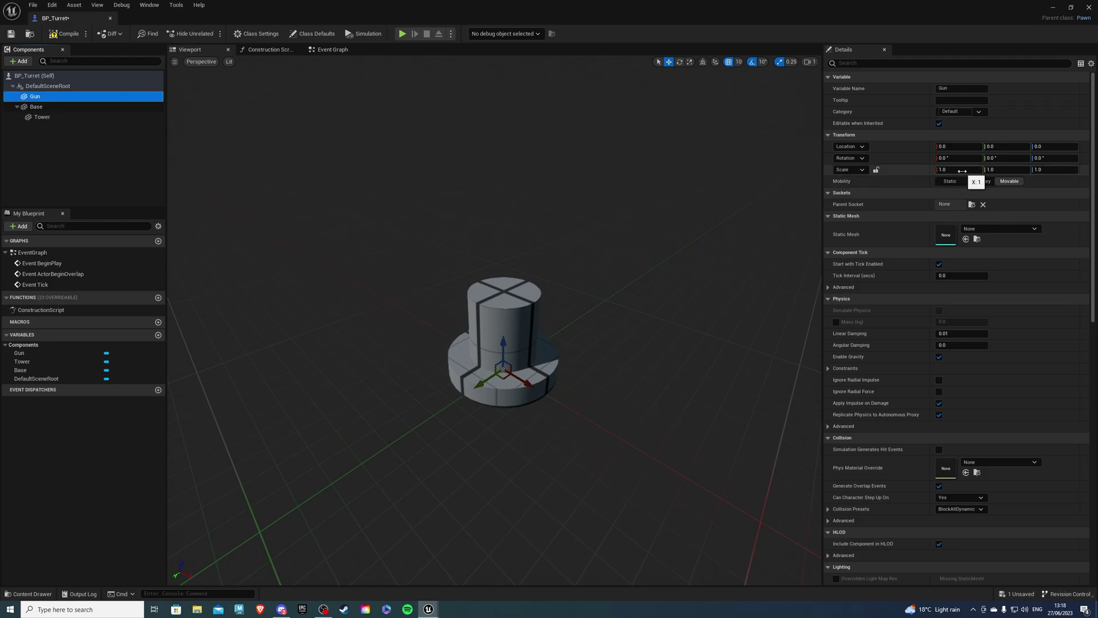
# - Assign the SM_Cube mesh to the Gun component and raise it to Z 50
pyautogui.click(1000, 228)
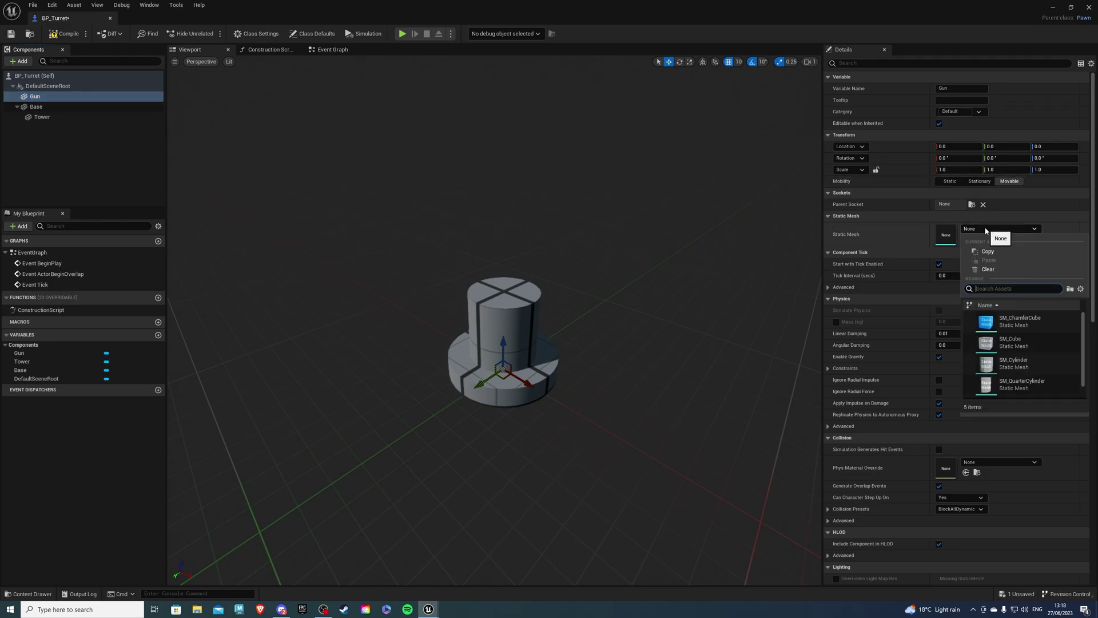
pyautogui.click(986, 342)
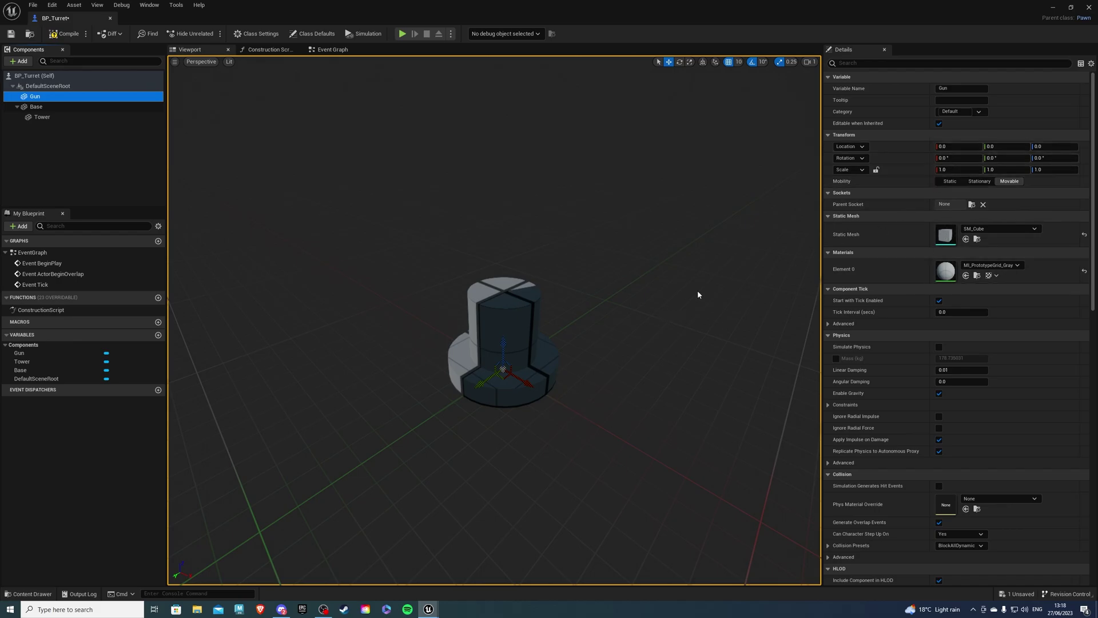
pyautogui.moveTo(504, 342); pyautogui.dragTo(513, 226)
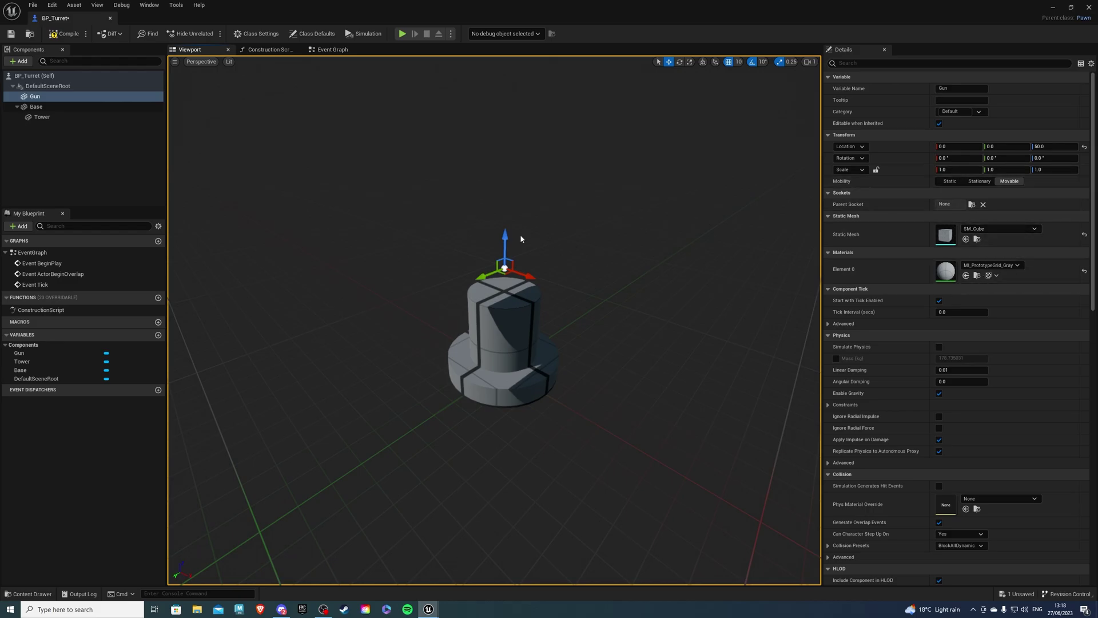
pyautogui.moveTo(520, 238); pyautogui.dragTo(692, 283, button='right')
pyautogui.moveTo(472, 316); pyautogui.dragTo(475, 316, button='right')
# - Set the Gun's scale to 0.3 on X, 0.3 on Y and 0.1 on Z
pyautogui.click(965, 170)
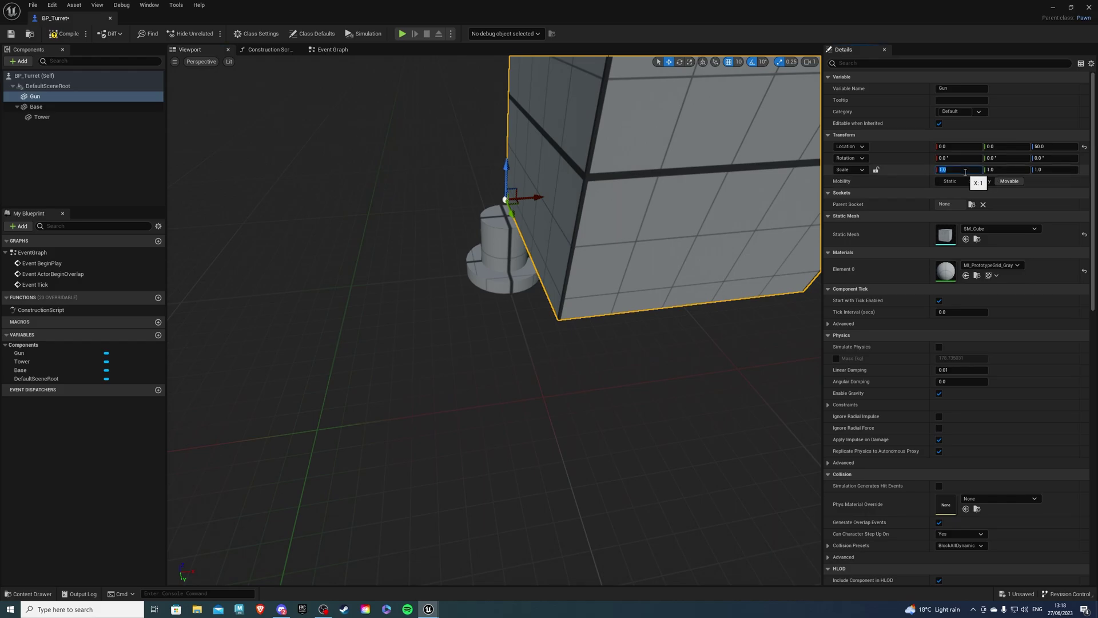
pyautogui.press('Return')
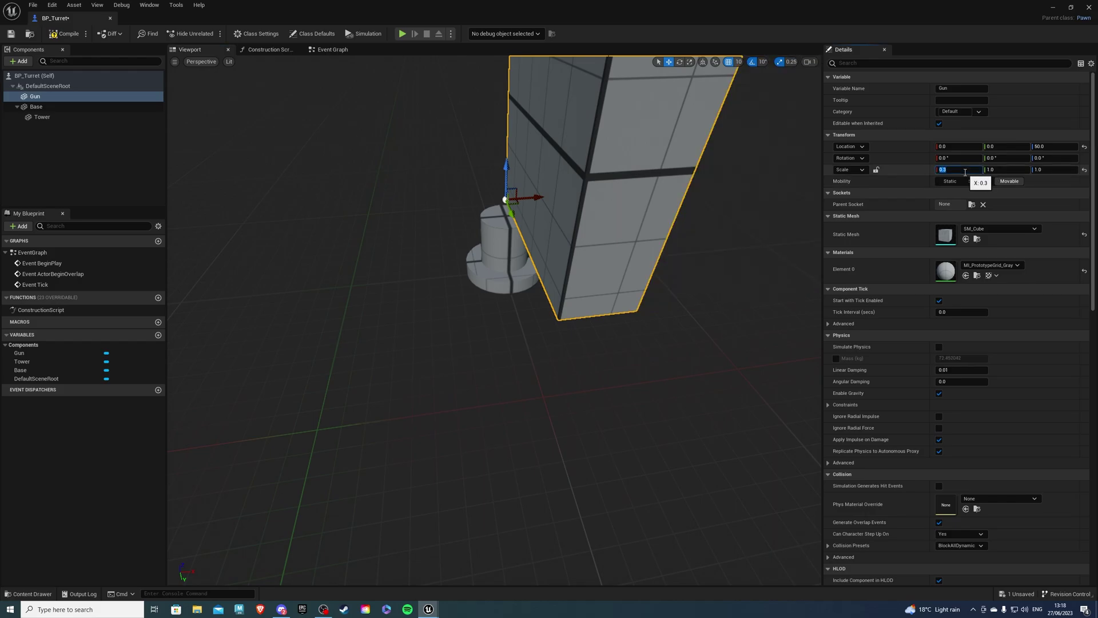
pyautogui.click(1008, 170)
pyautogui.write('0.3')
pyautogui.press('Return')
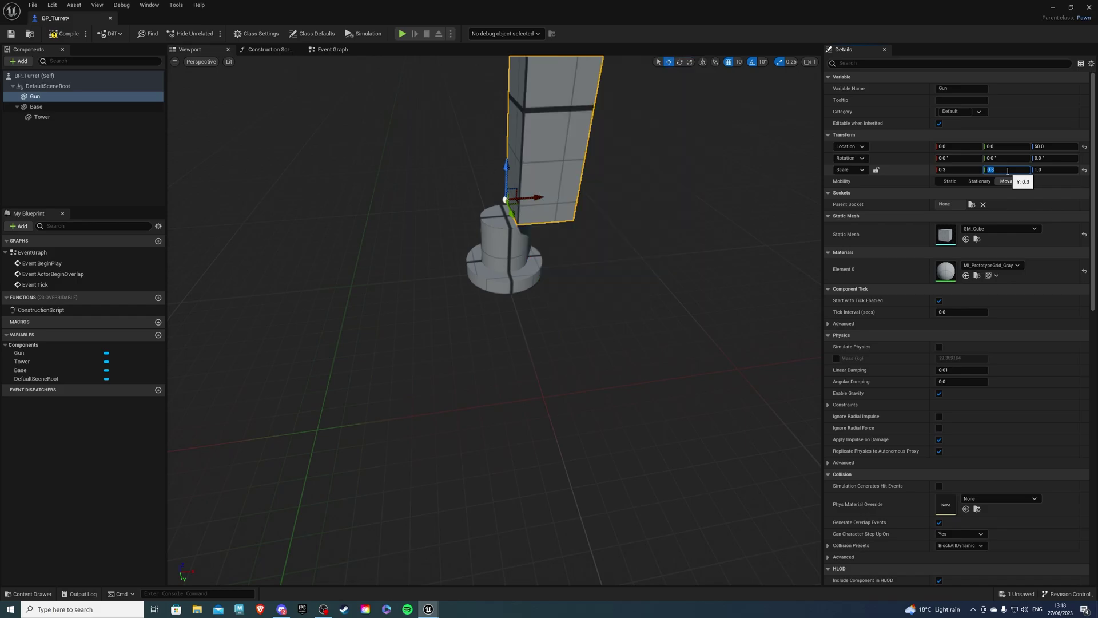
pyautogui.click(1049, 171)
pyautogui.write('0.1')
pyautogui.press('Return')
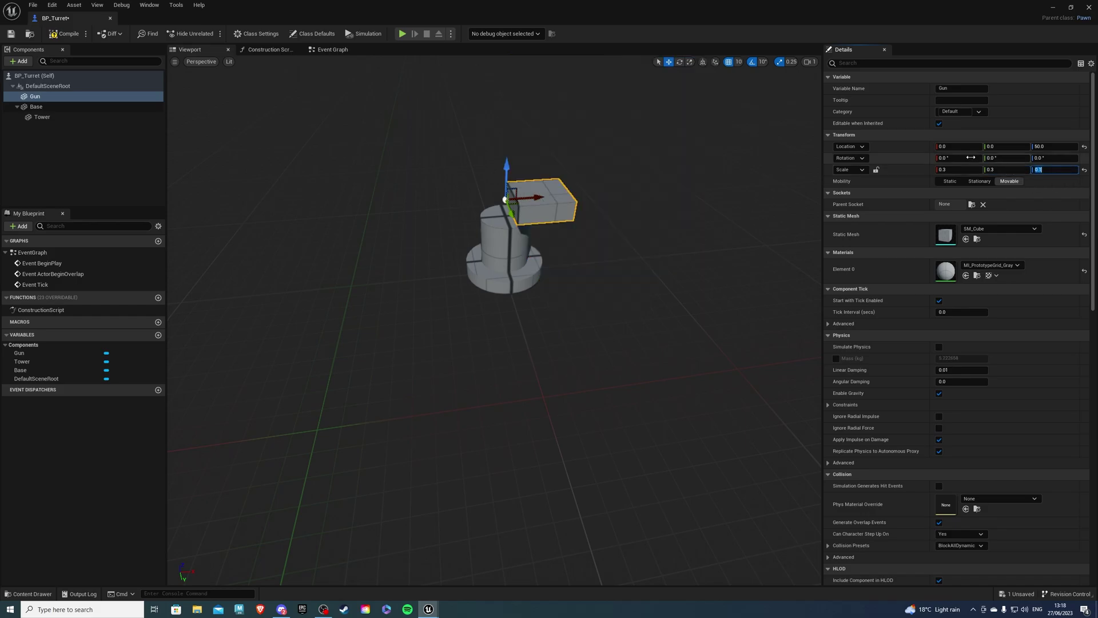
# - Centre the Gun block on top of the tower with grid snapping off, at about X -15.2, Y -14.6, Z 40.2
pyautogui.moveTo(629, 258); pyautogui.dragTo(515, 252, button='right')
pyautogui.moveTo(600, 182); pyautogui.dragTo(495, 220, button='right')
pyautogui.moveTo(540, 182); pyautogui.dragTo(610, 180)
pyautogui.moveTo(614, 177); pyautogui.dragTo(607, 274, button='right')
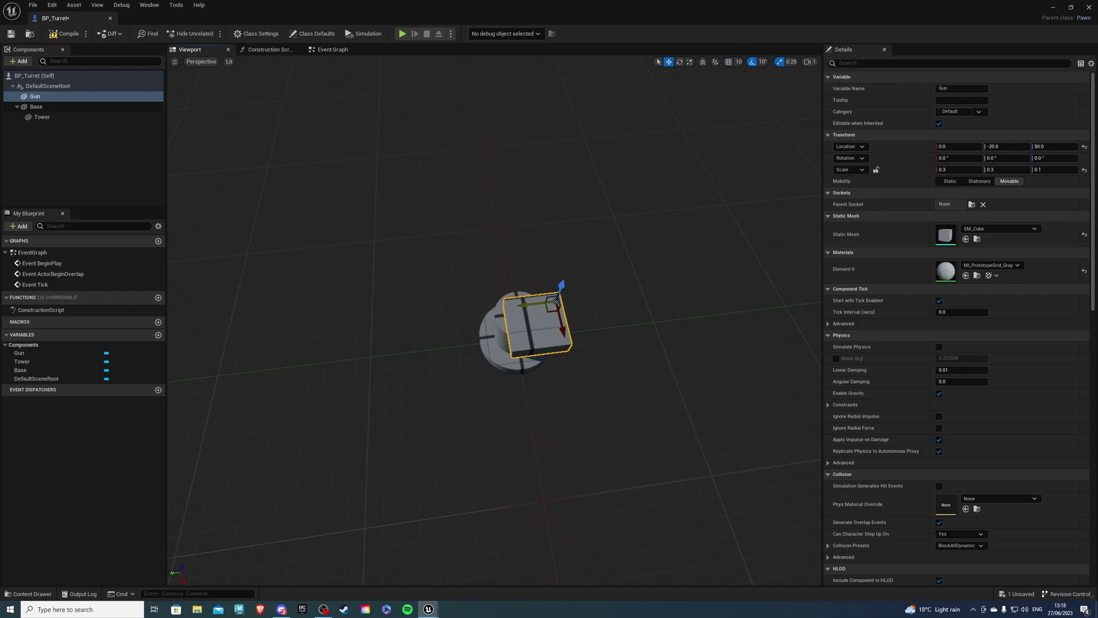
pyautogui.moveTo(530, 306); pyautogui.dragTo(552, 309)
pyautogui.moveTo(552, 309); pyautogui.dragTo(552, 263, button='right')
pyautogui.press('w')
pyautogui.scroll(-3, 552, 301)
pyautogui.press('s')
pyautogui.press('q')
pyautogui.moveTo(423, 122); pyautogui.dragTo(426, 166)
pyautogui.press('s')
pyautogui.moveTo(425, 167); pyautogui.dragTo(389, 195, button='right')
pyautogui.press('d')
pyautogui.press('e')
pyautogui.press('a')
pyautogui.press('d')
pyautogui.press('a')
# - Parent the Gun component under Tower in the component hierarchy
pyautogui.click(95, 128)
pyautogui.click(35, 97)
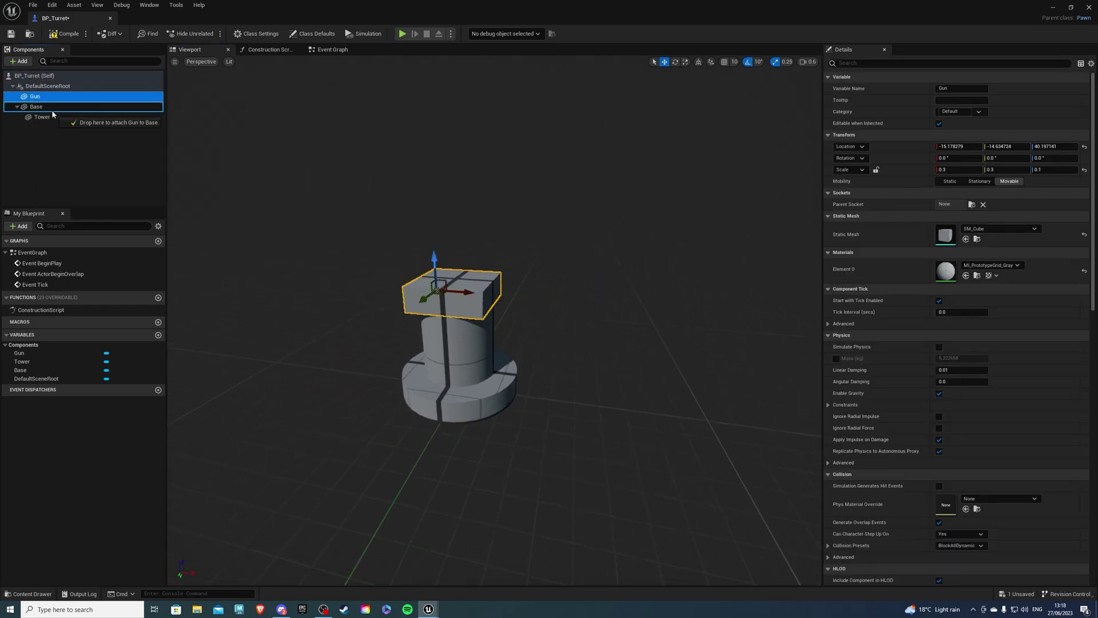
pyautogui.moveTo(51, 115); pyautogui.dragTo(45, 119)
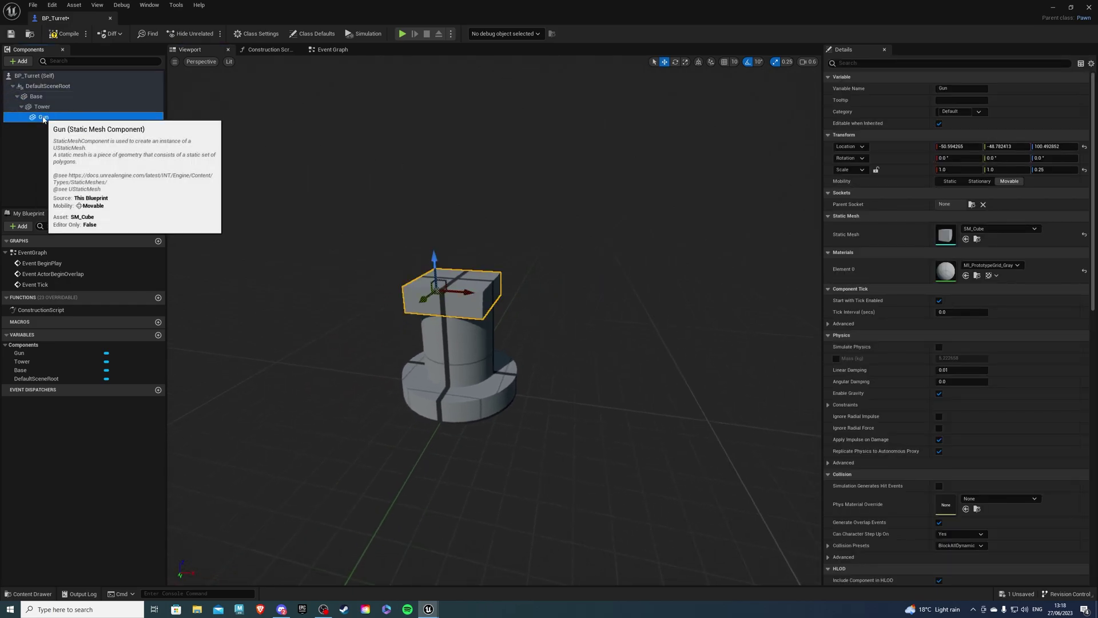
# - Add a fourth Static Mesh component from the BP_Turret root and name it Barrel
pyautogui.click(40, 76)
pyautogui.click(18, 61)
pyautogui.write('stat')
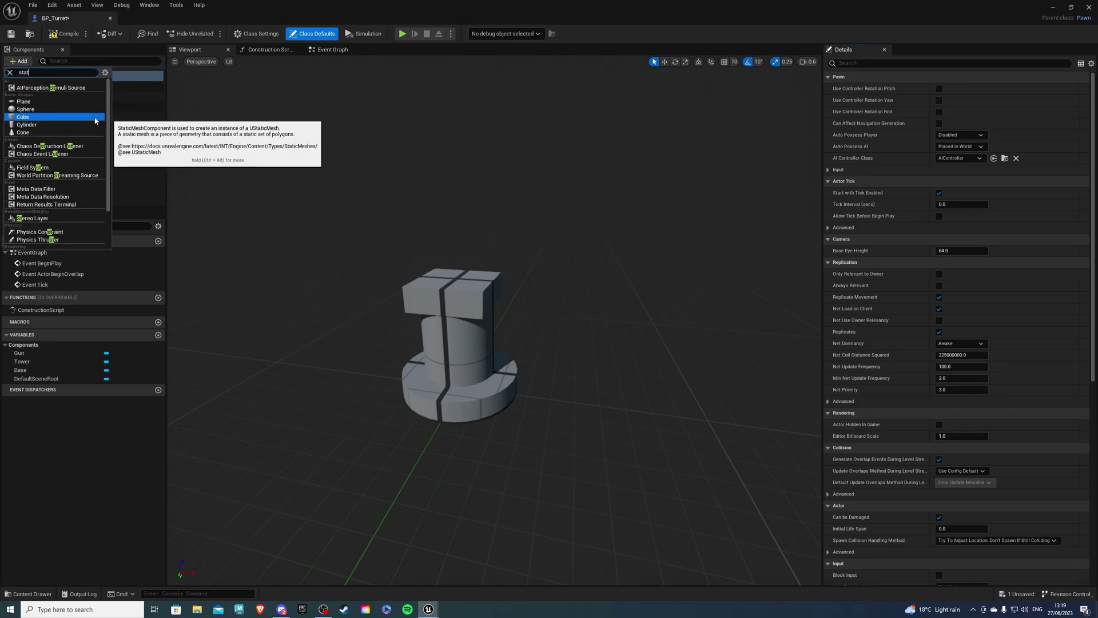
pyautogui.click(35, 147)
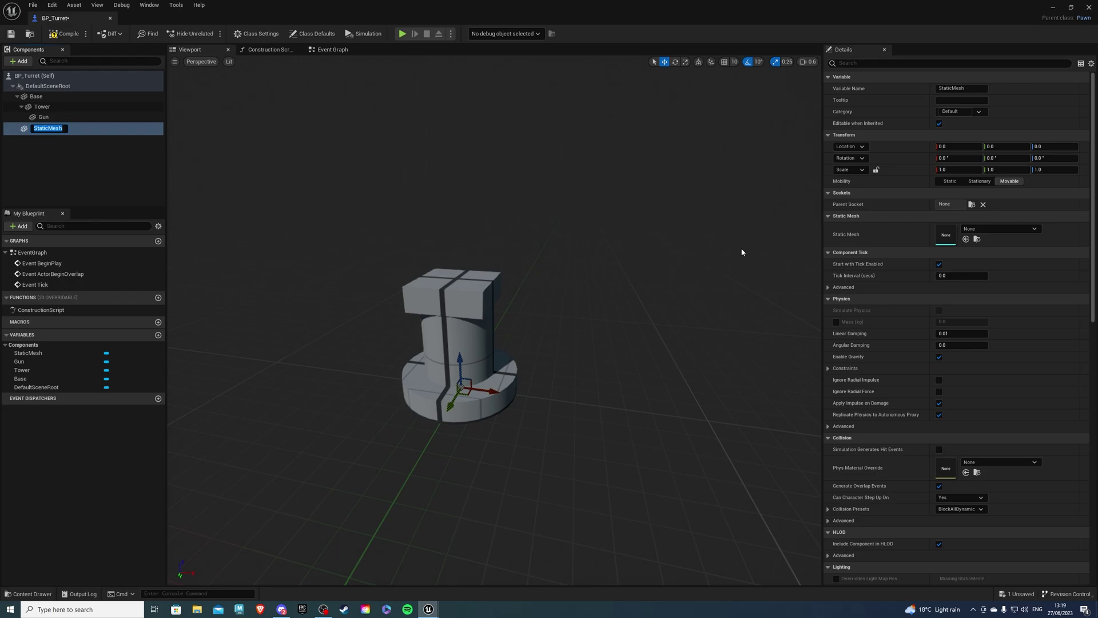
pyautogui.press('Return')
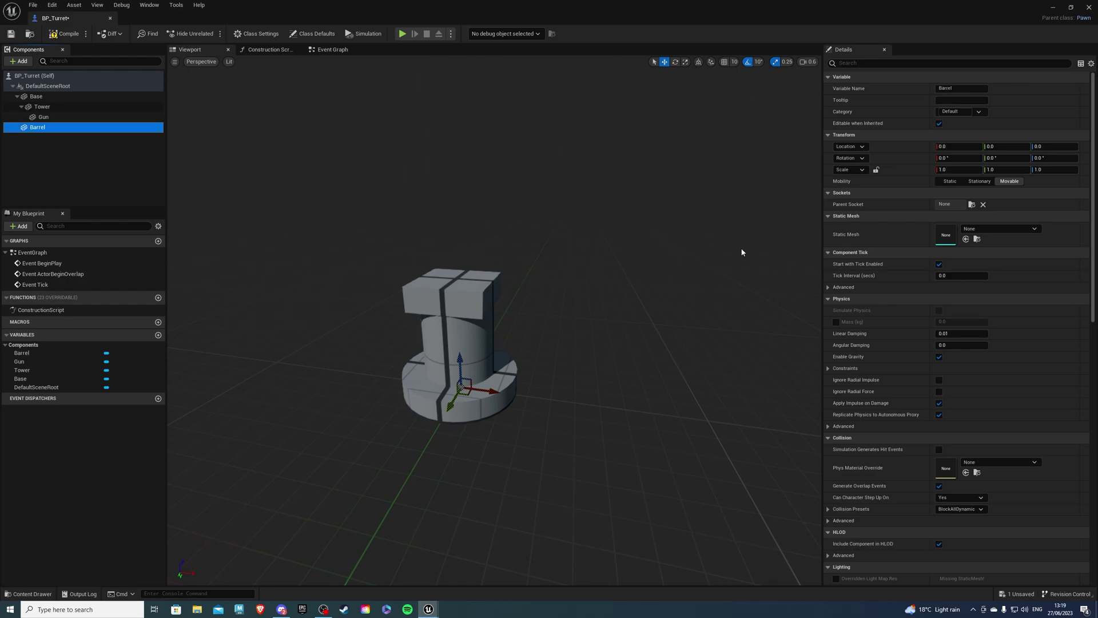
# - Assign the SM_Cylinder mesh to Barrel and set its X and Y scale to 0.1
pyautogui.click(1000, 229)
pyautogui.click(989, 362)
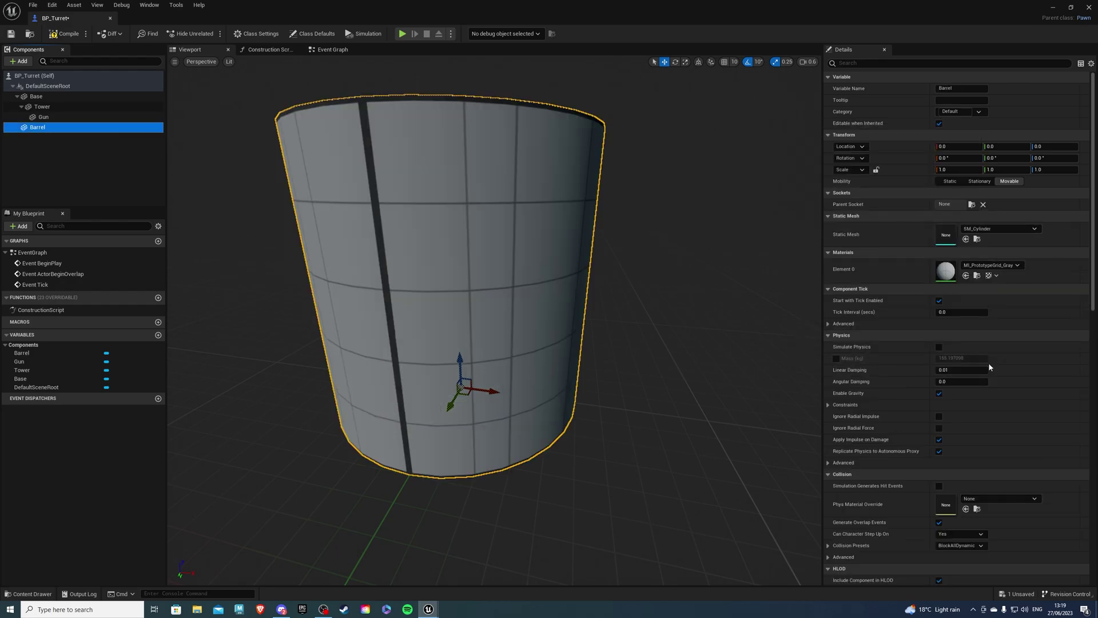
pyautogui.click(961, 169)
pyautogui.click(961, 169)
pyautogui.write('0.1')
pyautogui.press('Return')
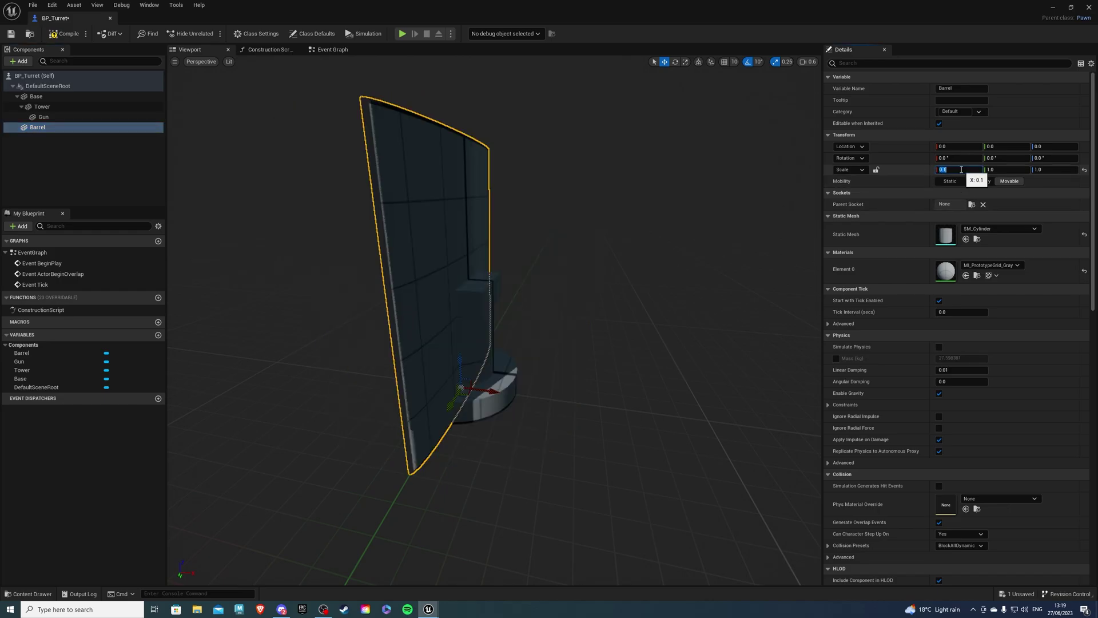
pyautogui.click(1016, 170)
pyautogui.write('0.1')
pyautogui.press('Return')
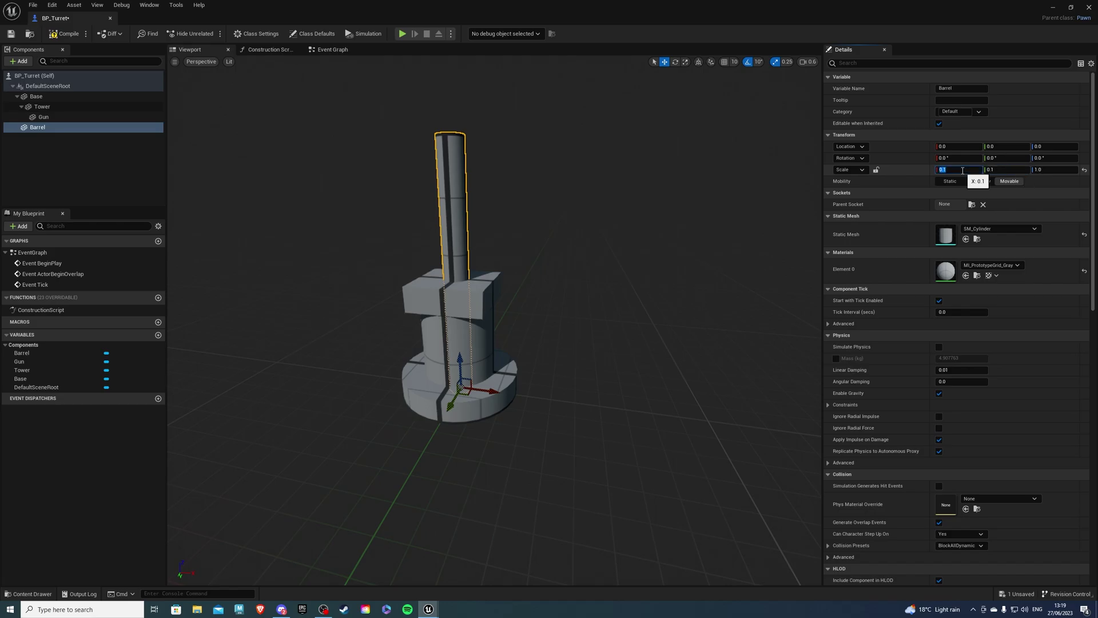
# - Slim and shorten Barrel by setting its scale to 0.08 on X, 0.08 on Y and 0.5 on Z
pyautogui.press('Return')
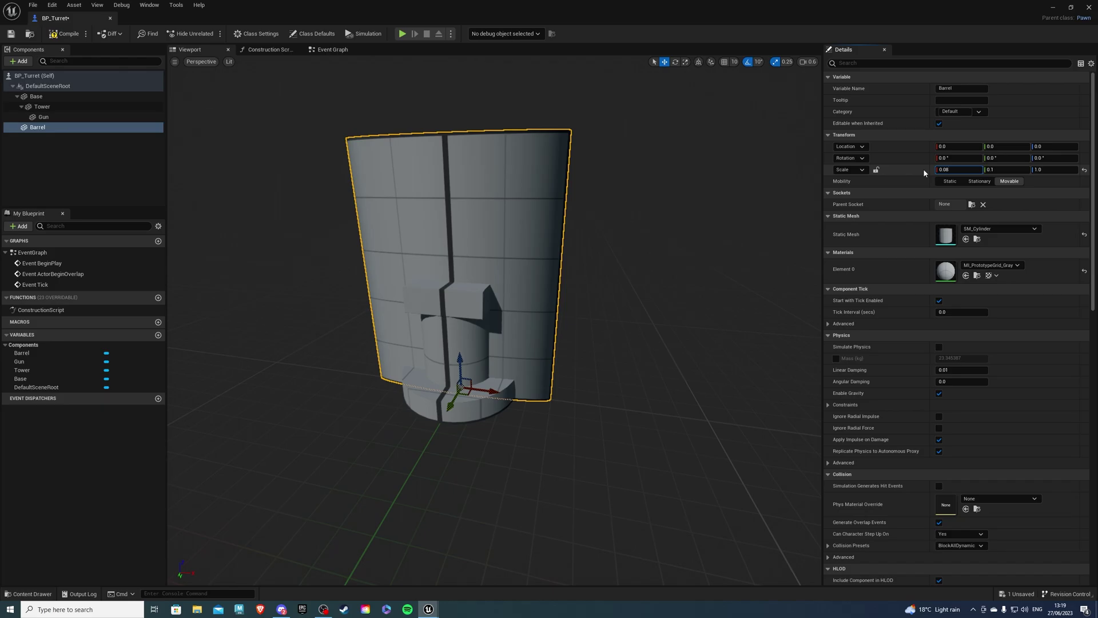
pyautogui.press('Return')
pyautogui.click(1003, 170)
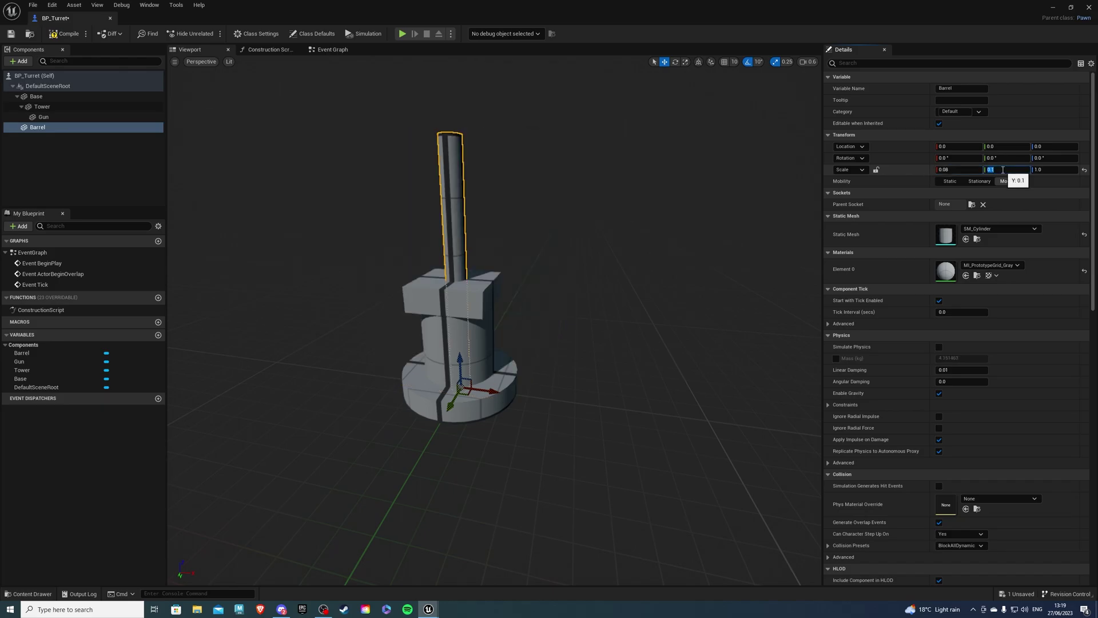
pyautogui.write('0.08')
pyautogui.press('Return')
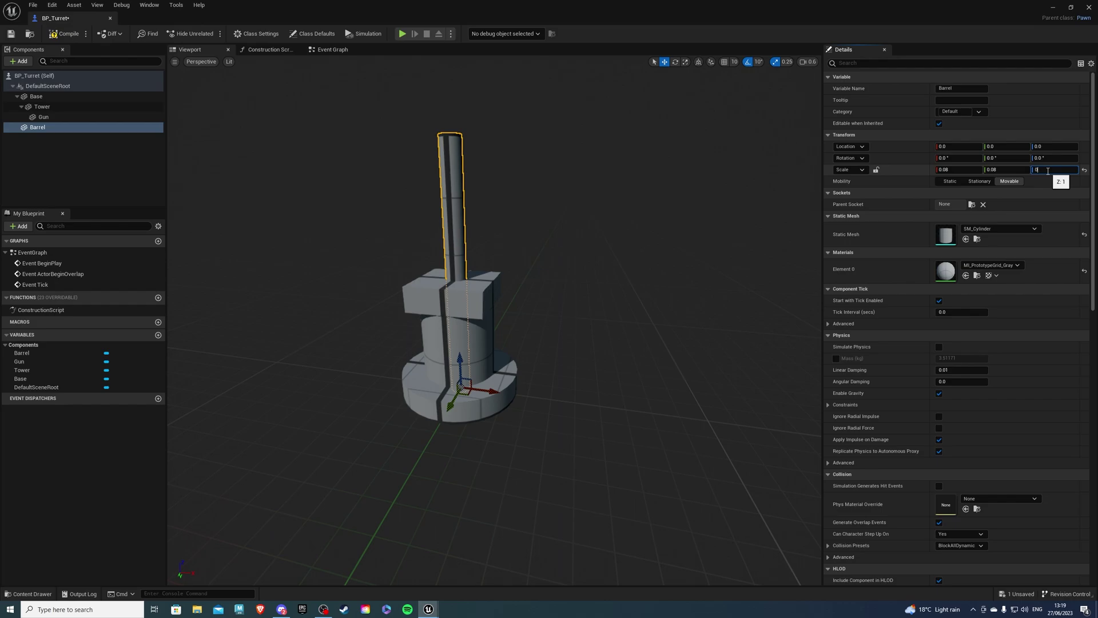
pyautogui.click(1048, 171)
pyautogui.write('0.8')
pyautogui.press('Return')
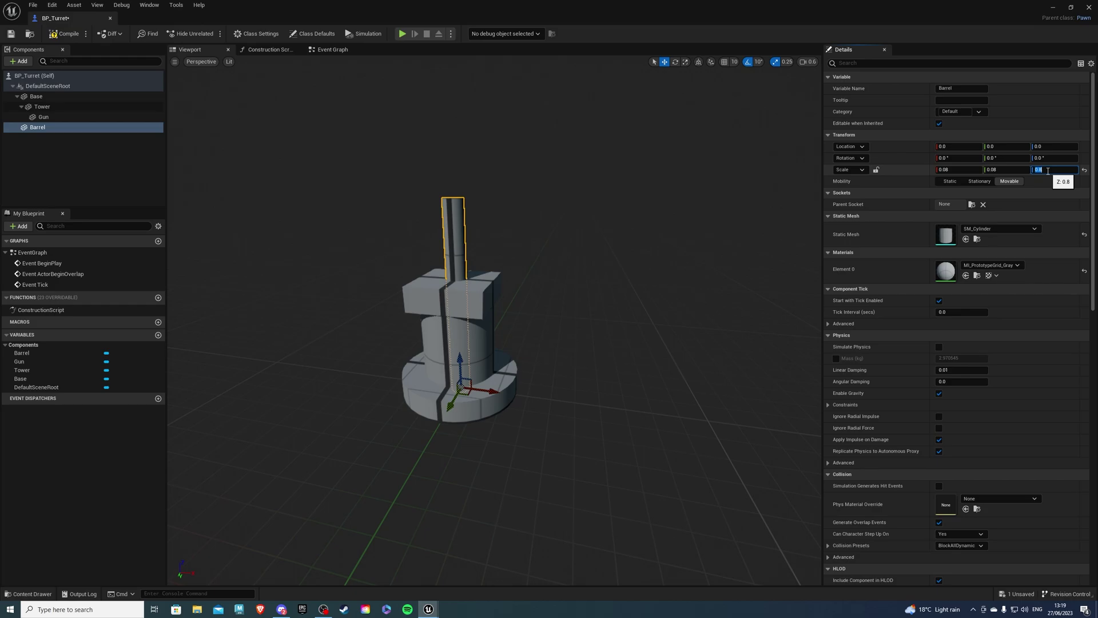
pyautogui.write('0.5')
pyautogui.press('Return')
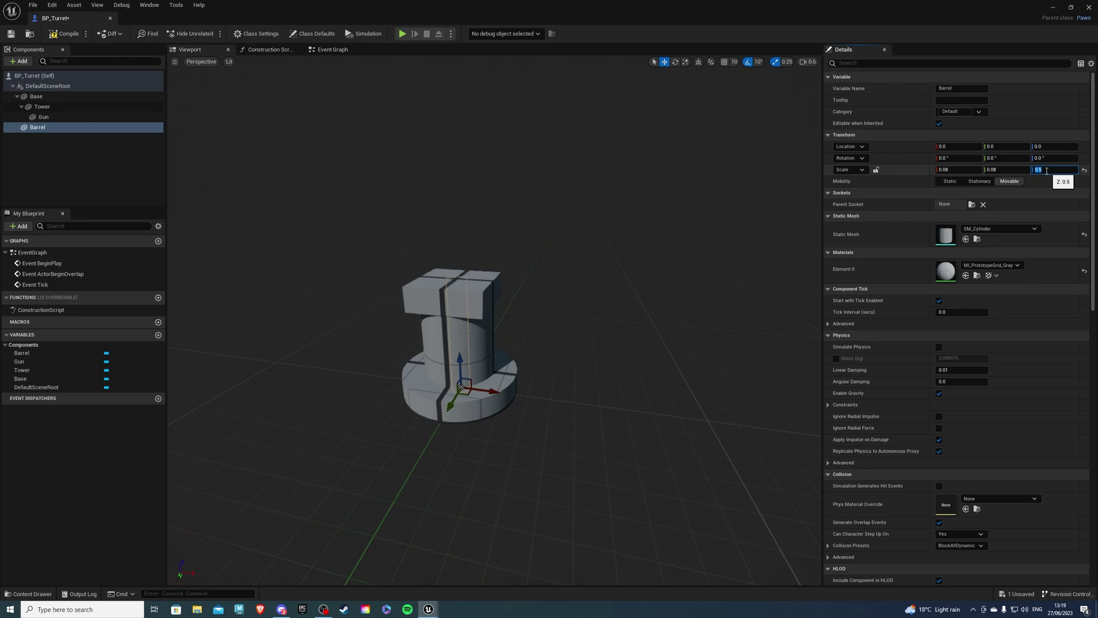
# - Rotate Barrel to -90° on Y and move it into the gun block, at about Y -8.6 and Z 49.4
pyautogui.press('e')
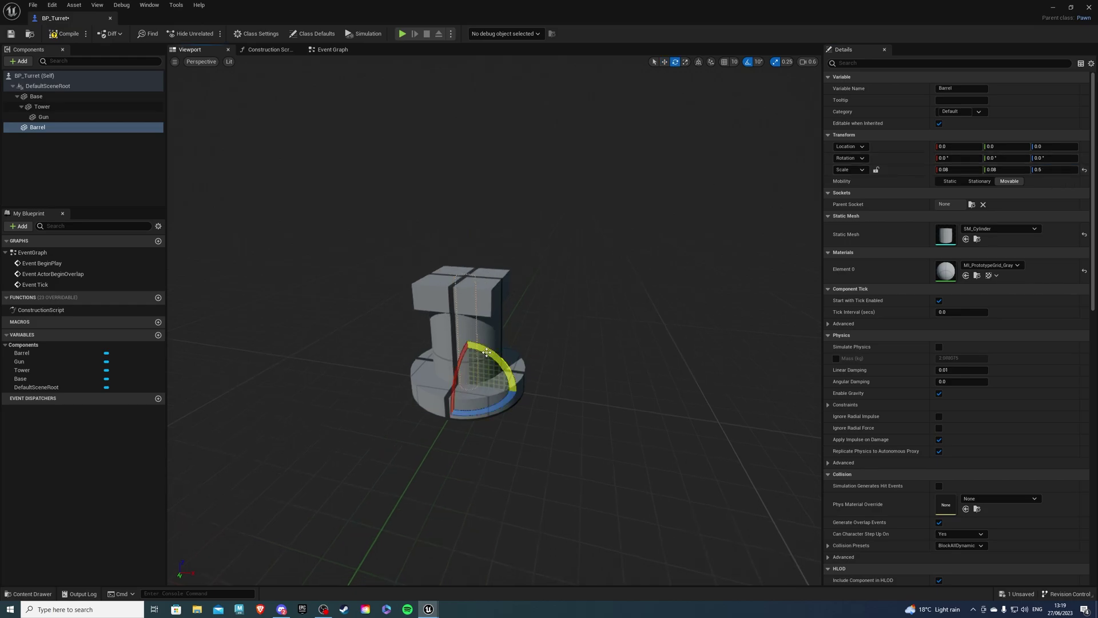
pyautogui.moveTo(504, 369); pyautogui.dragTo(474, 318)
pyautogui.press('w')
pyautogui.moveTo(474, 319); pyautogui.dragTo(367, 332, button='right')
pyautogui.press('d')
pyautogui.keyDown('alt'); pyautogui.moveTo(383, 326); pyautogui.dragTo(343, 329); pyautogui.keyUp('alt')
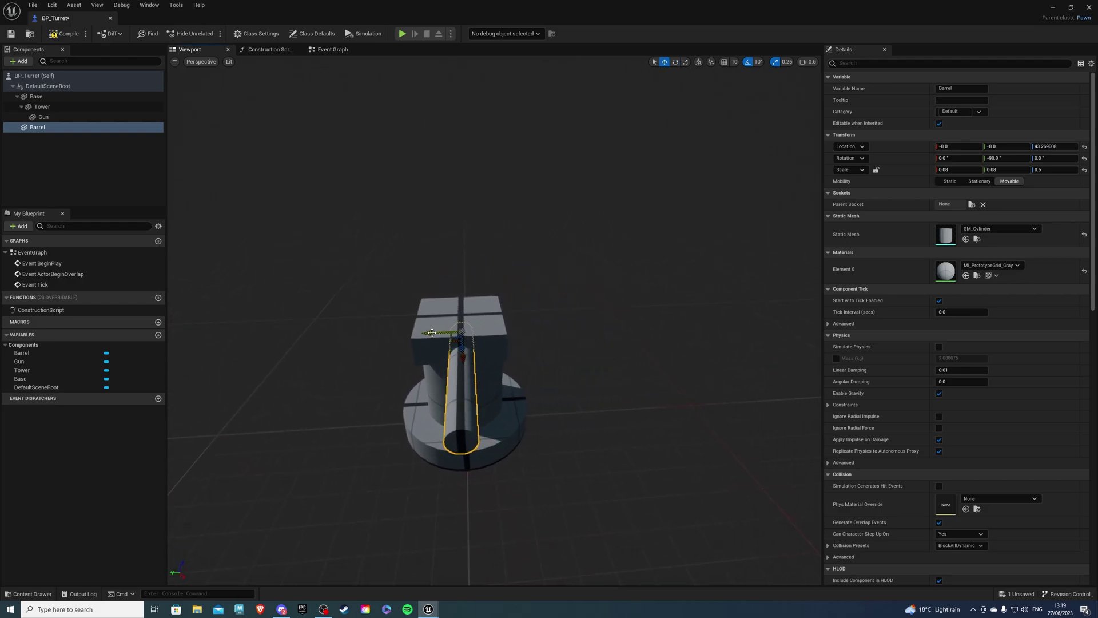
pyautogui.moveTo(432, 333); pyautogui.dragTo(481, 349)
pyautogui.keyDown('alt'); pyautogui.moveTo(372, 353); pyautogui.dragTo(337, 353); pyautogui.keyUp('alt')
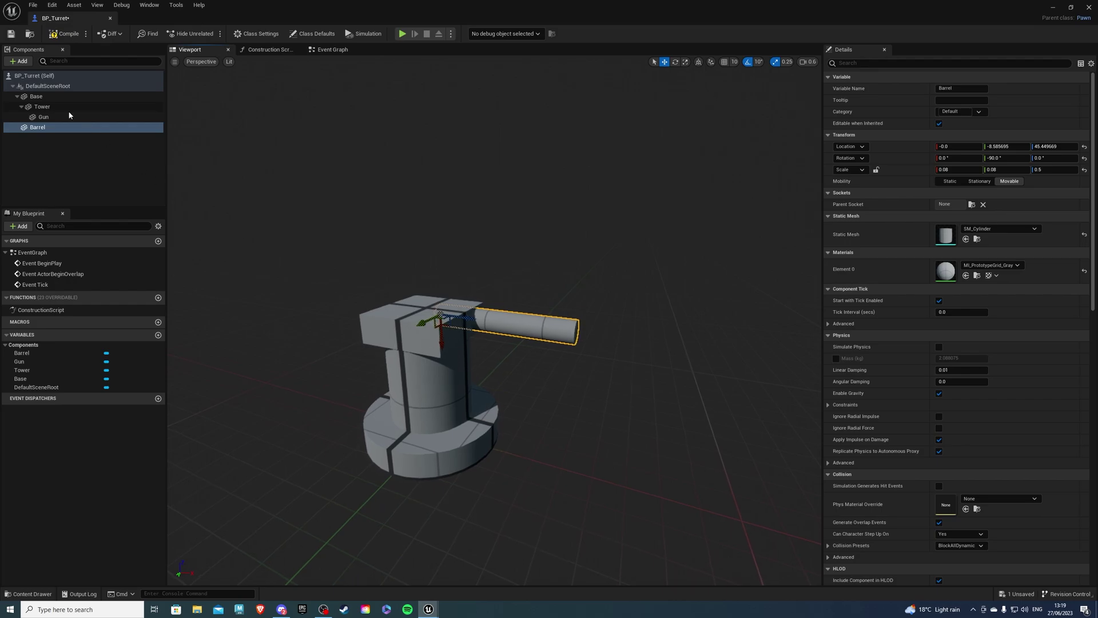
# - Duplicate the Barrel component and name the copy Barrel2
pyautogui.click(44, 128)
pyautogui.rightClick(45, 129)
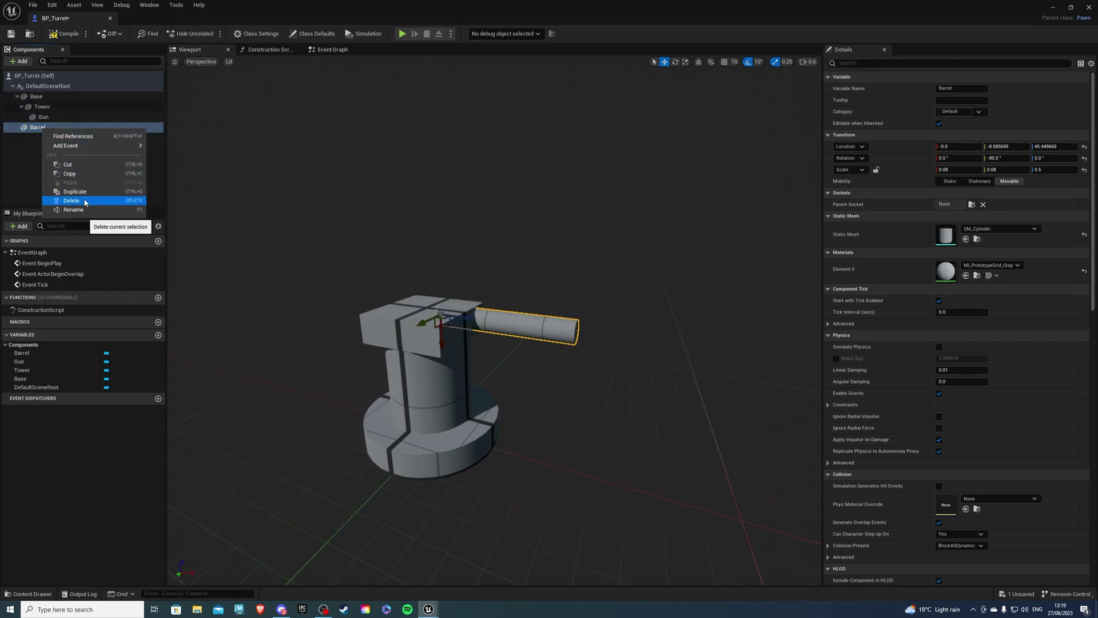
pyautogui.click(85, 196)
pyautogui.write('Barrel2')
pyautogui.click(59, 153)
# - Rename the original Barrel component as Barrel1
pyautogui.rightClick(57, 129)
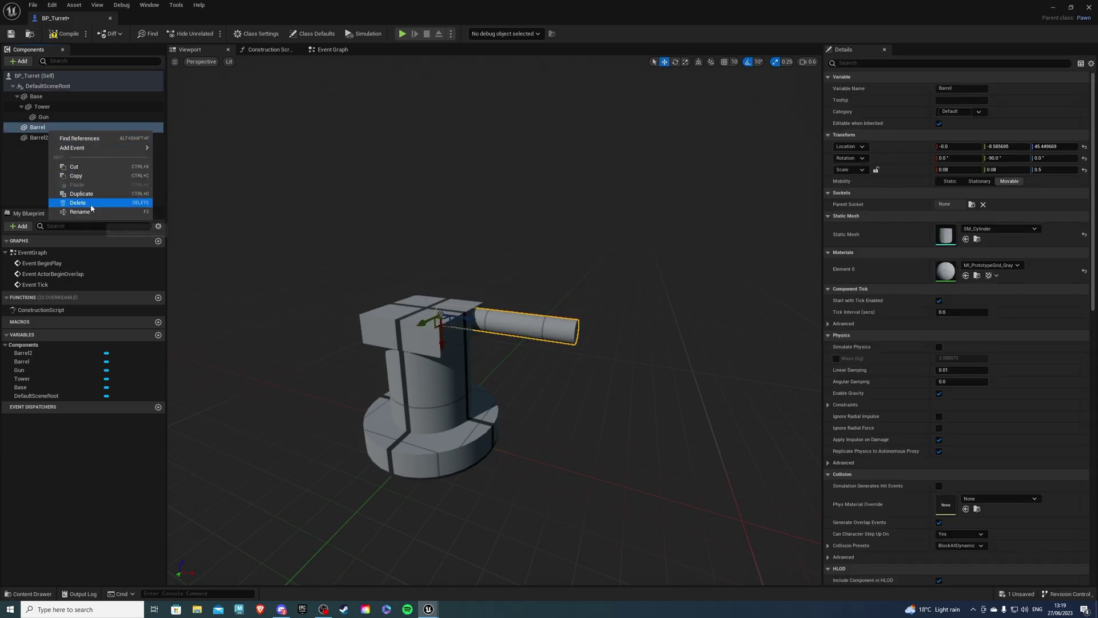
pyautogui.click(72, 205)
pyautogui.press('Return')
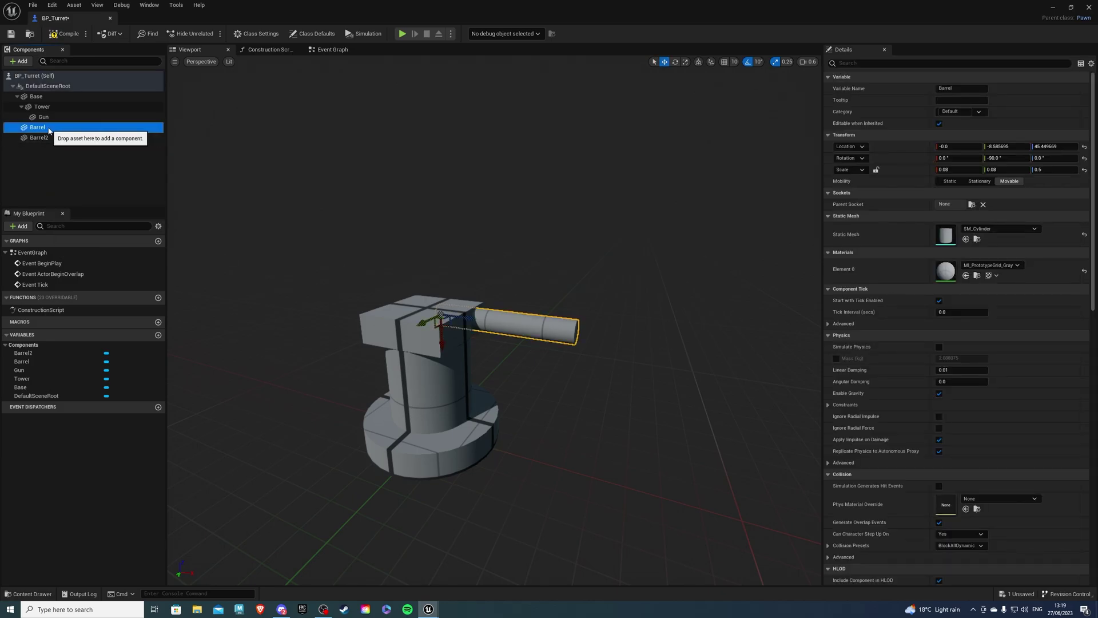
pyautogui.rightClick(52, 128)
pyautogui.click(76, 208)
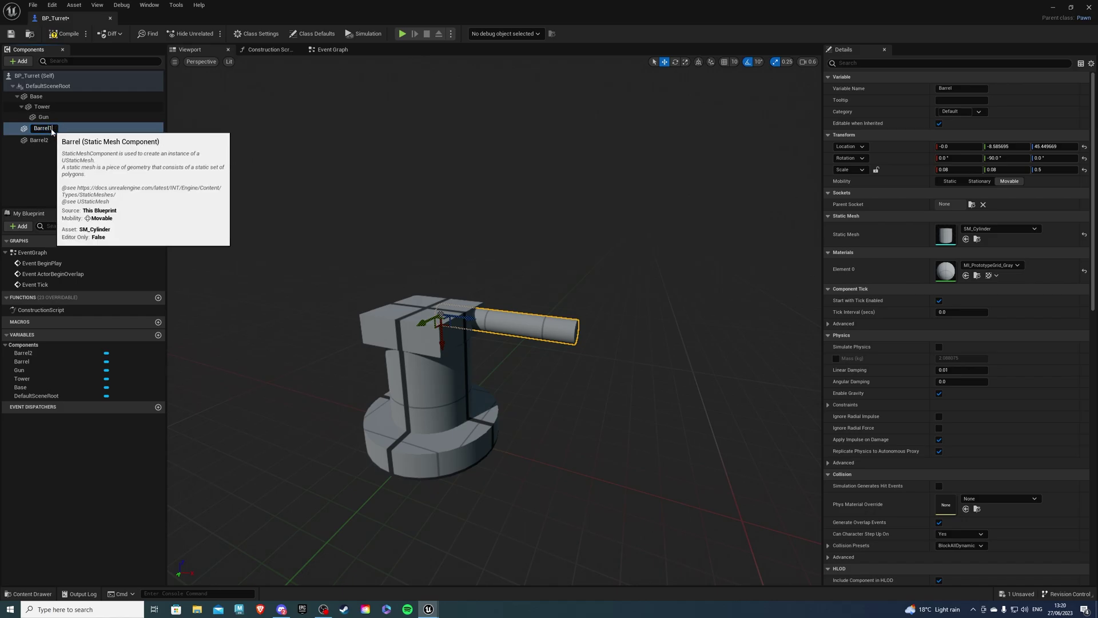
pyautogui.press('Return')
pyautogui.click(53, 148)
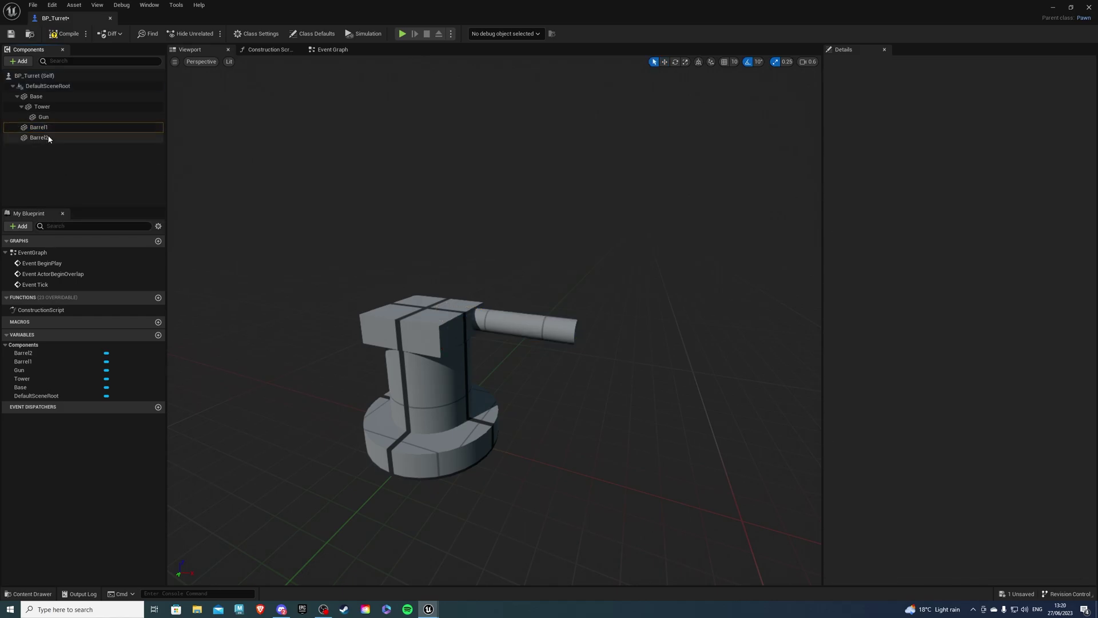
# - Move Barrel1 sideways across the gun block so the two barrels sit parallel with a gap between them
pyautogui.click(48, 139)
pyautogui.click(48, 127)
pyautogui.moveTo(381, 253); pyautogui.dragTo(286, 253, button='right')
pyautogui.moveTo(601, 296); pyautogui.dragTo(551, 308)
pyautogui.moveTo(551, 308); pyautogui.dragTo(695, 308, button='right')
pyautogui.moveTo(417, 289); pyautogui.dragTo(429, 289)
pyautogui.click(73, 170)
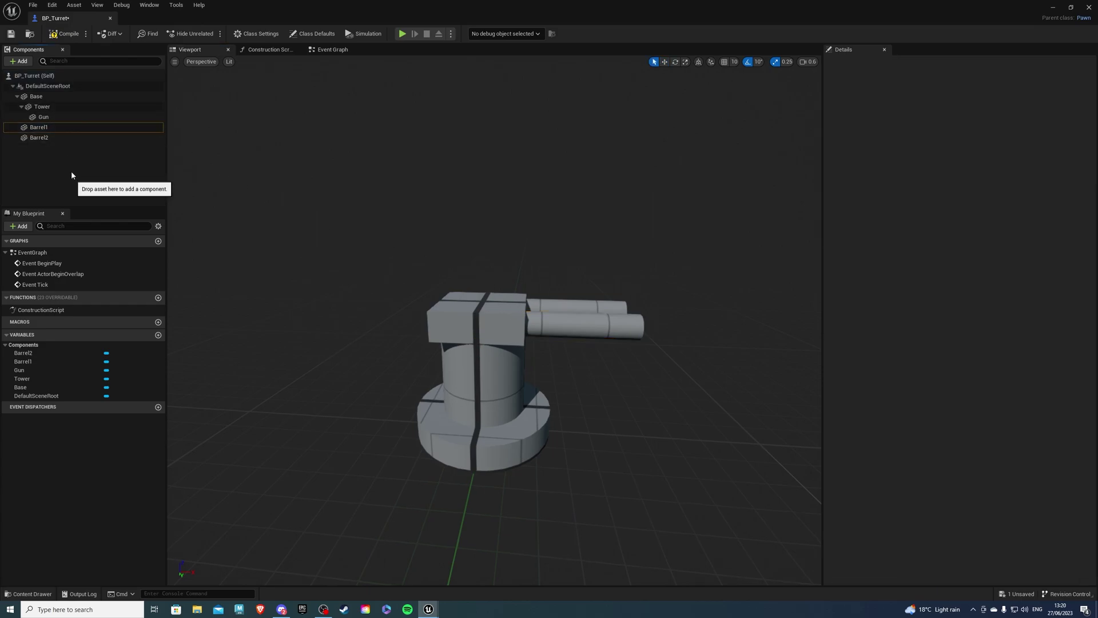
# - Parent both Barrel1 and Barrel2 under the Gun component
pyautogui.moveTo(341, 238); pyautogui.dragTo(332, 275, button='right')
pyautogui.click(58, 138)
pyautogui.keyDown('ctrl'); pyautogui.click(39, 128); pyautogui.keyUp('ctrl')
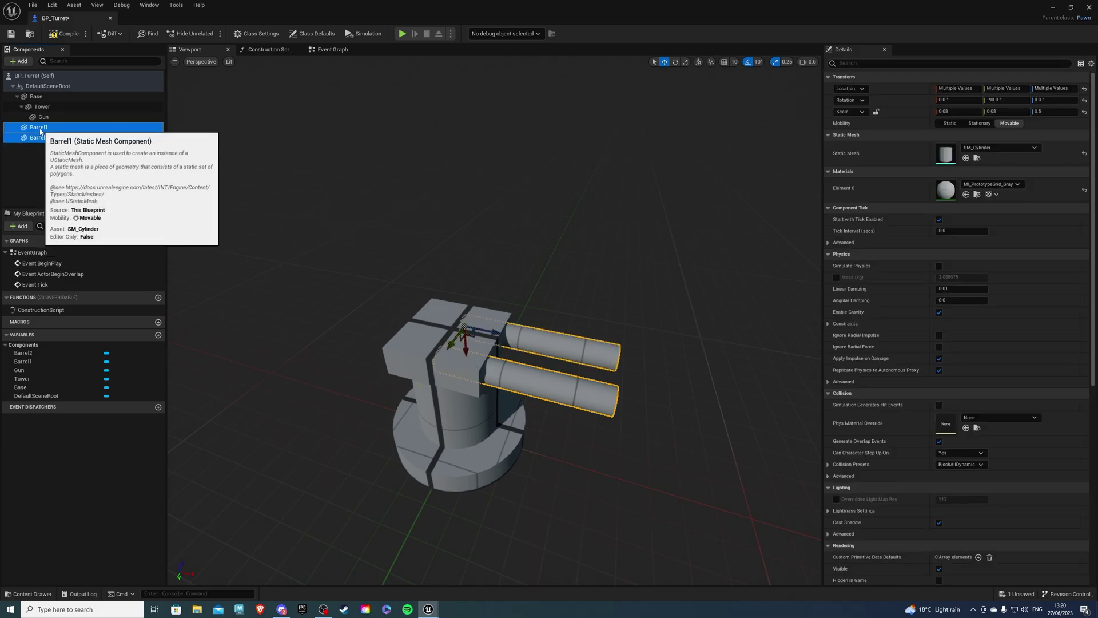
pyautogui.moveTo(39, 128); pyautogui.dragTo(42, 118)
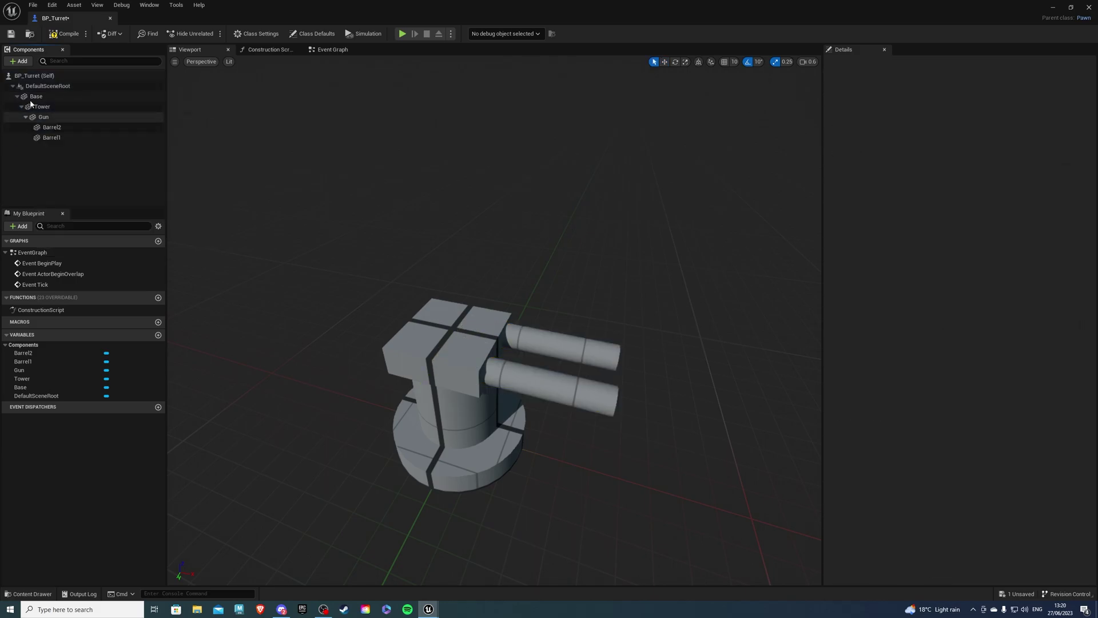
# - Add a Scene component under the turret's root and name it BulletSpawn1
pyautogui.click(29, 76)
pyautogui.click(21, 62)
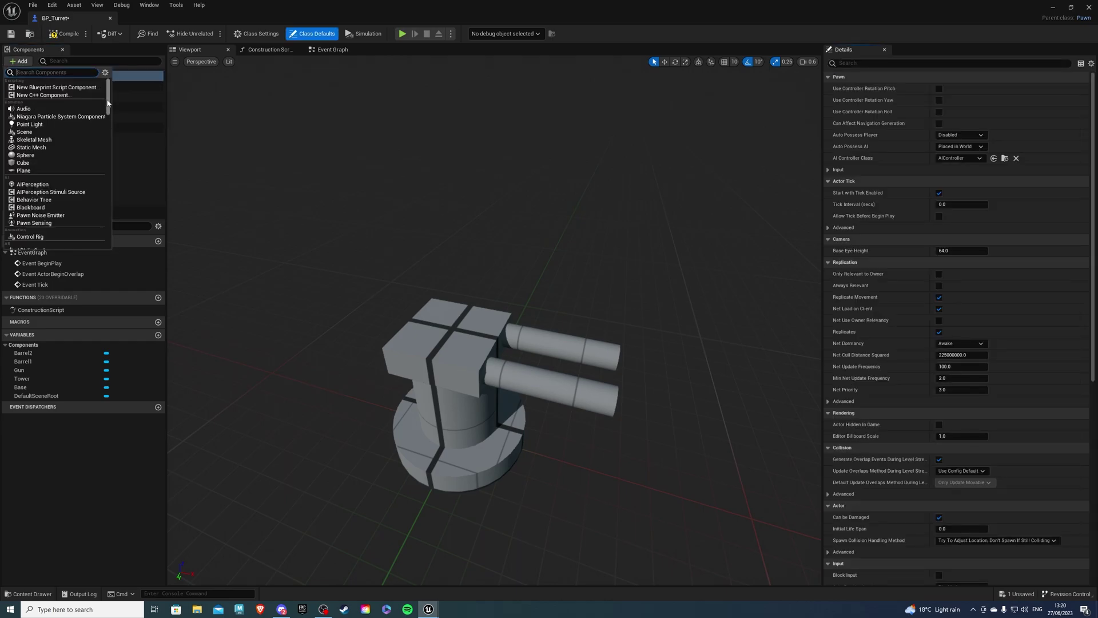
pyautogui.write('scene')
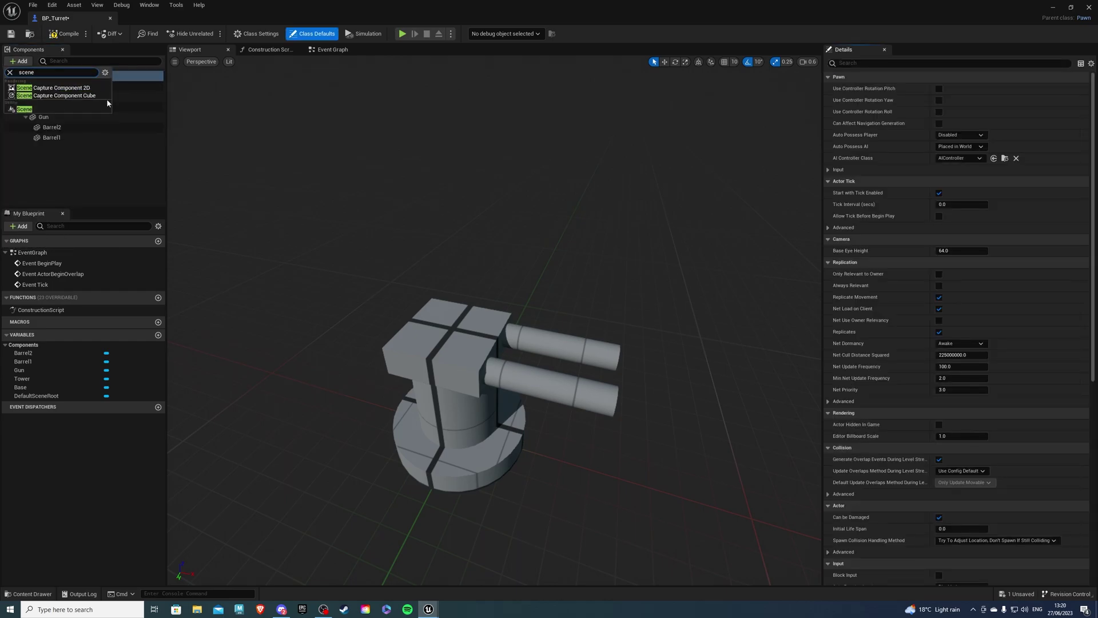
pyautogui.click(34, 108)
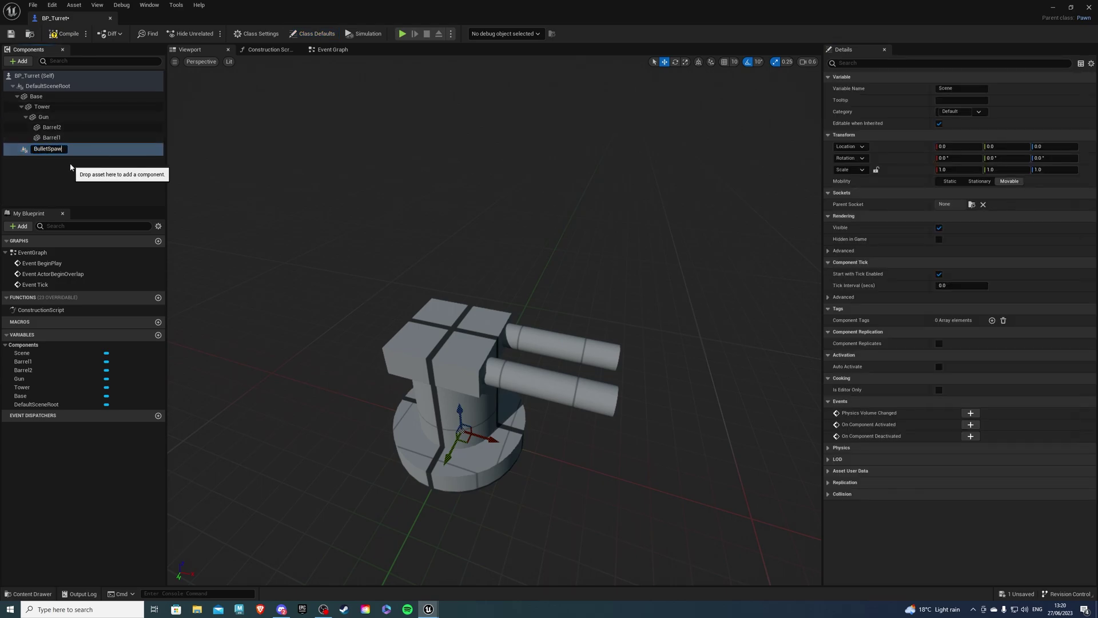
pyautogui.press('Return')
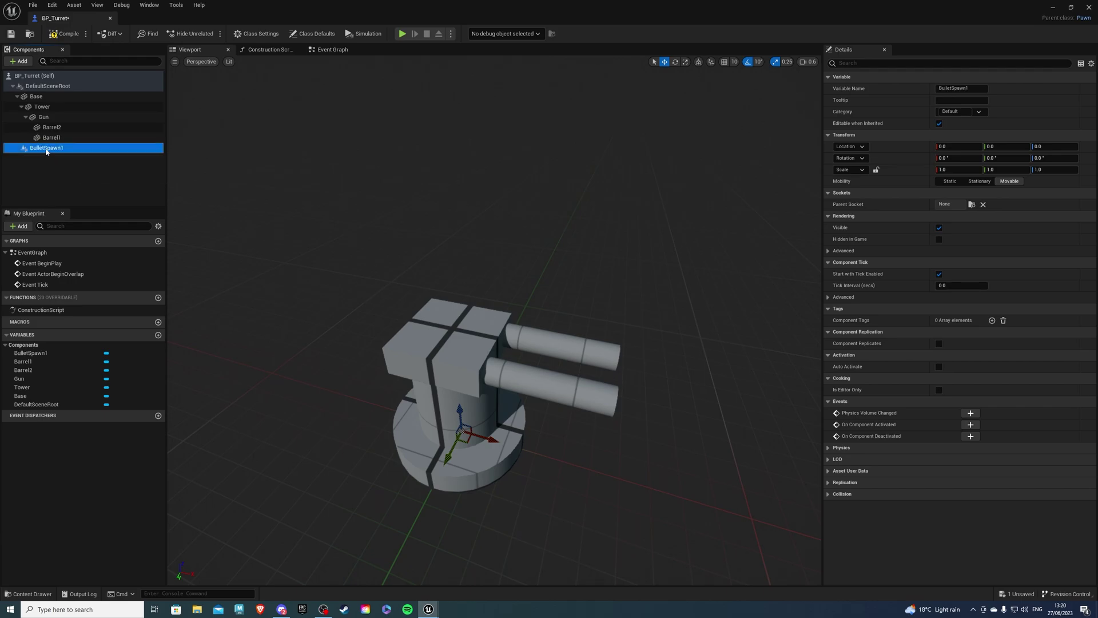
# - Duplicate BulletSpawn1 as BulletSpawn2, and parent BulletSpawn1 under Barrel1 and BulletSpawn2 under Barrel2
pyautogui.rightClick(46, 148)
pyautogui.click(79, 211)
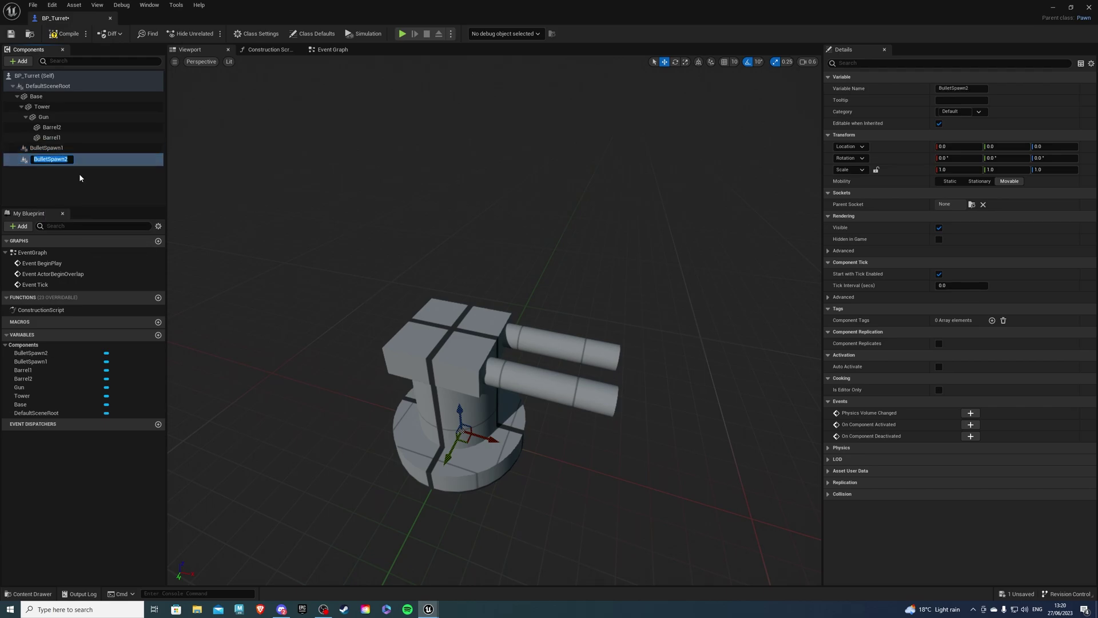
pyautogui.click(54, 164)
pyautogui.moveTo(46, 148); pyautogui.dragTo(50, 131)
pyautogui.click(47, 158)
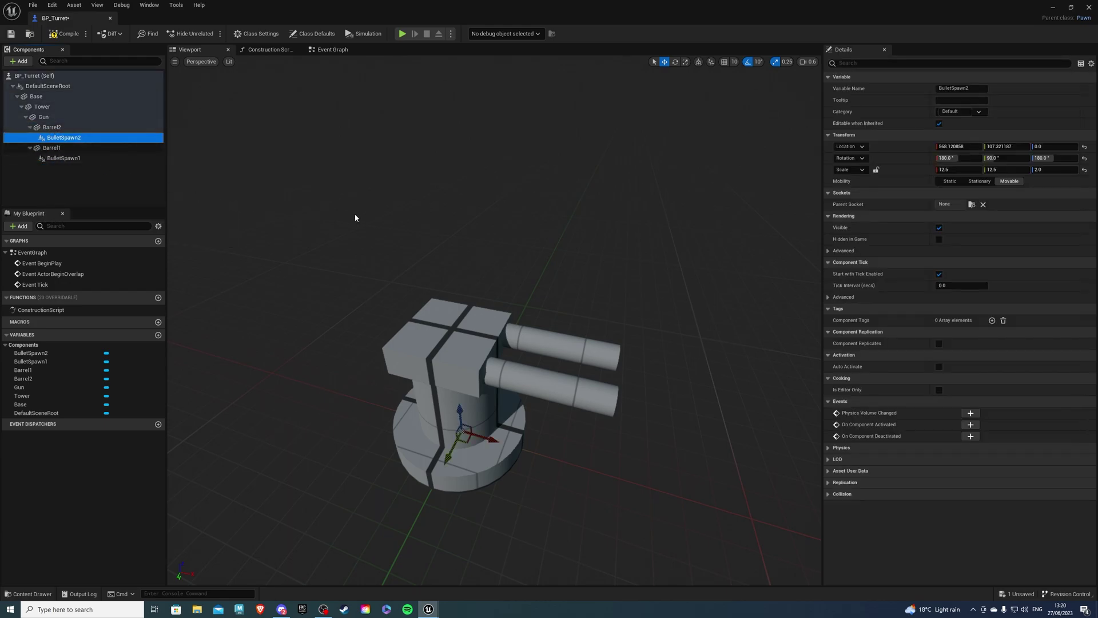
# - Move BulletSpawn2 up from the base and sideways until it lines up with Barrel2
pyautogui.moveTo(448, 368); pyautogui.dragTo(311, 375, button='right')
pyautogui.moveTo(563, 286); pyautogui.dragTo(474, 320, button='right')
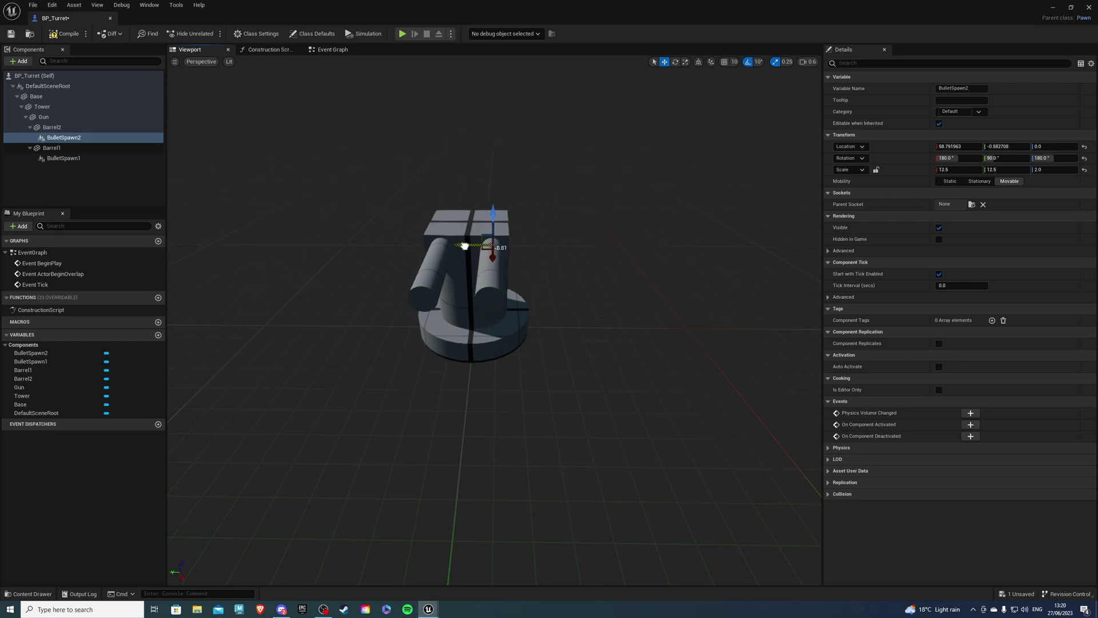
# - Try to line up BulletSpawn1 with Barrel1 by moving it sideways and up
pyautogui.click(81, 160)
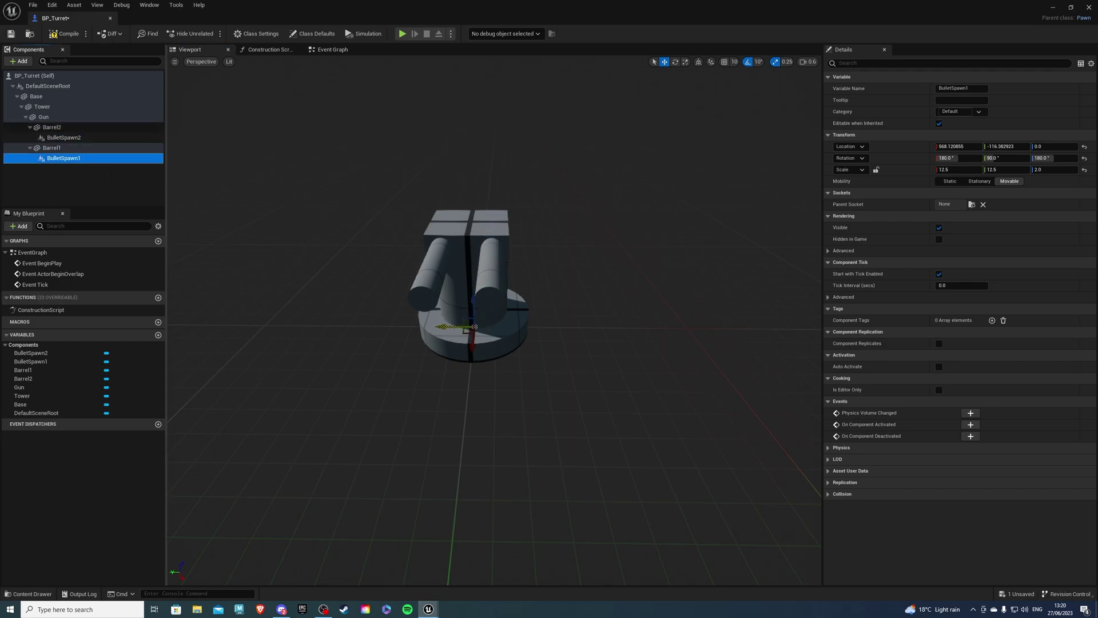
pyautogui.moveTo(475, 327); pyautogui.dragTo(420, 328)
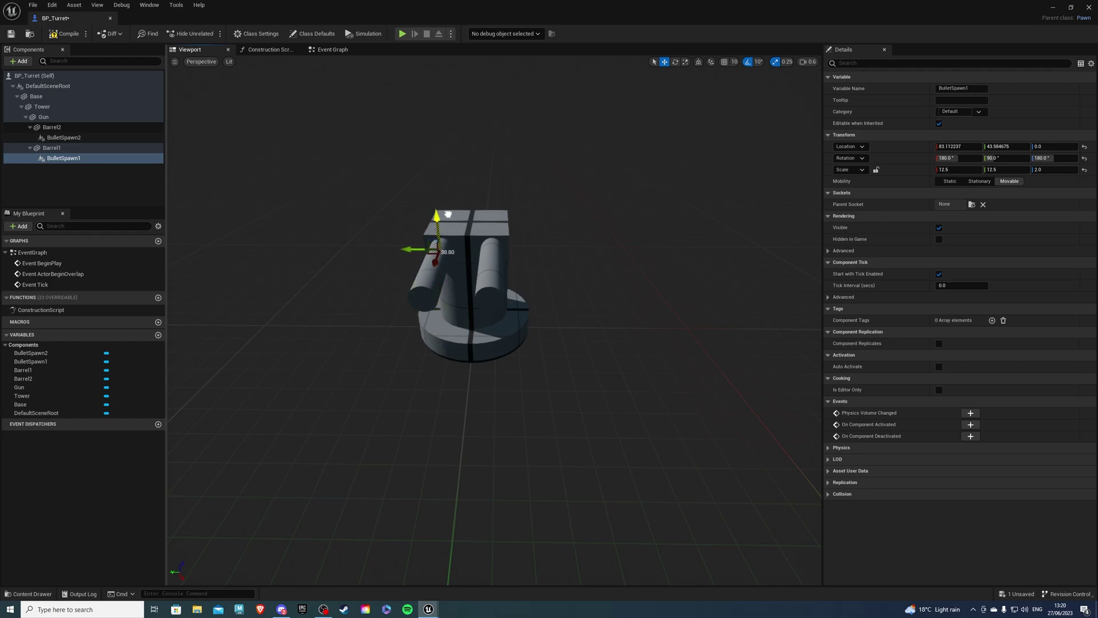
# - Delete BulletSpawn1 and replace it with a duplicate of BulletSpawn2 named BulletSpawn1
pyautogui.moveTo(461, 265); pyautogui.dragTo(466, 274, button='right')
pyautogui.press('Delete')
pyautogui.click(80, 138)
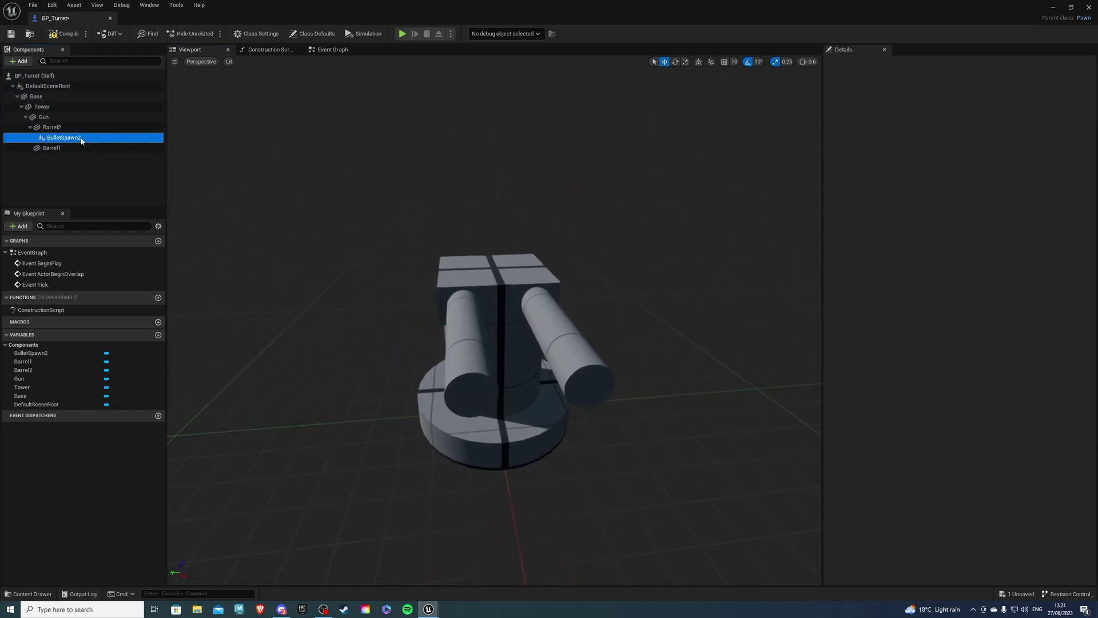
pyautogui.rightClick(96, 139)
pyautogui.click(125, 201)
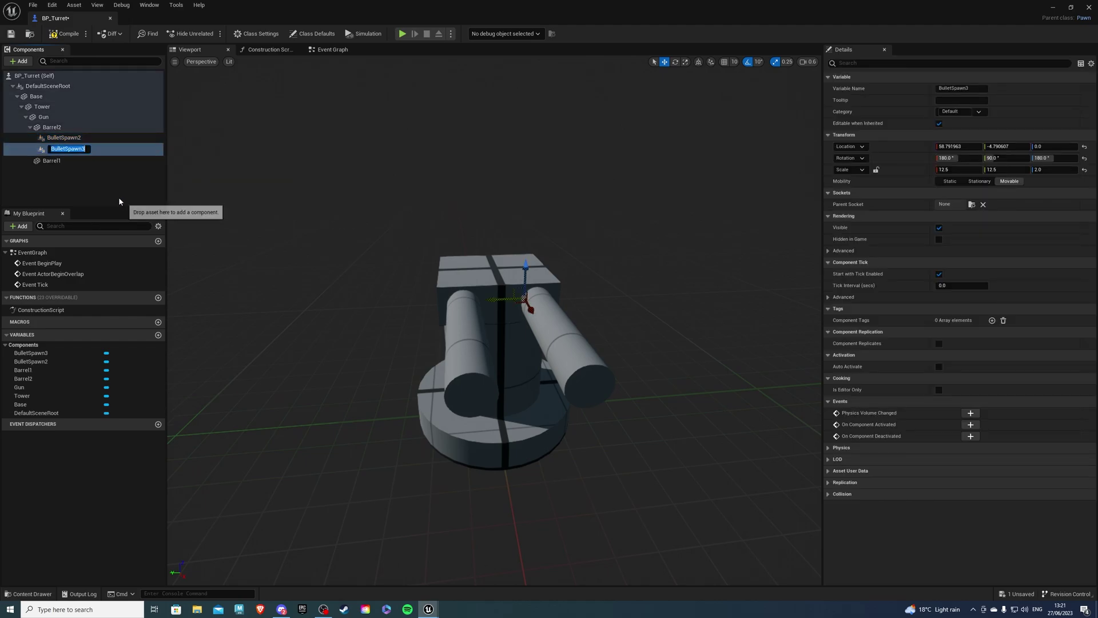
pyautogui.write('1')
pyautogui.click(89, 188)
# - Parent the new BulletSpawn1 under Barrel1 and move it sideways to line up with that barrel
pyautogui.moveTo(74, 149); pyautogui.dragTo(66, 156)
pyautogui.moveTo(496, 301); pyautogui.dragTo(438, 304)
pyautogui.moveTo(438, 303); pyautogui.dragTo(458, 329, button='right')
pyautogui.press('a')
pyautogui.press('d')
# - Compile the blueprint and delete the default BeginPlay, ActorBeginOverlap and Tick event nodes from the Event Graph
pyautogui.click(53, 34)
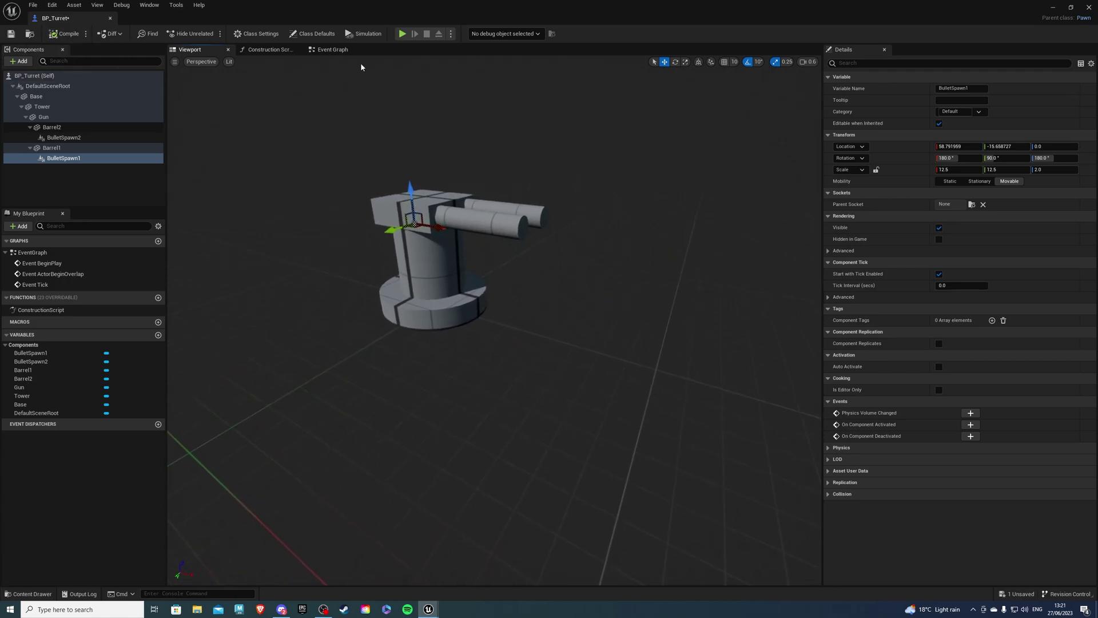
pyautogui.click(329, 53)
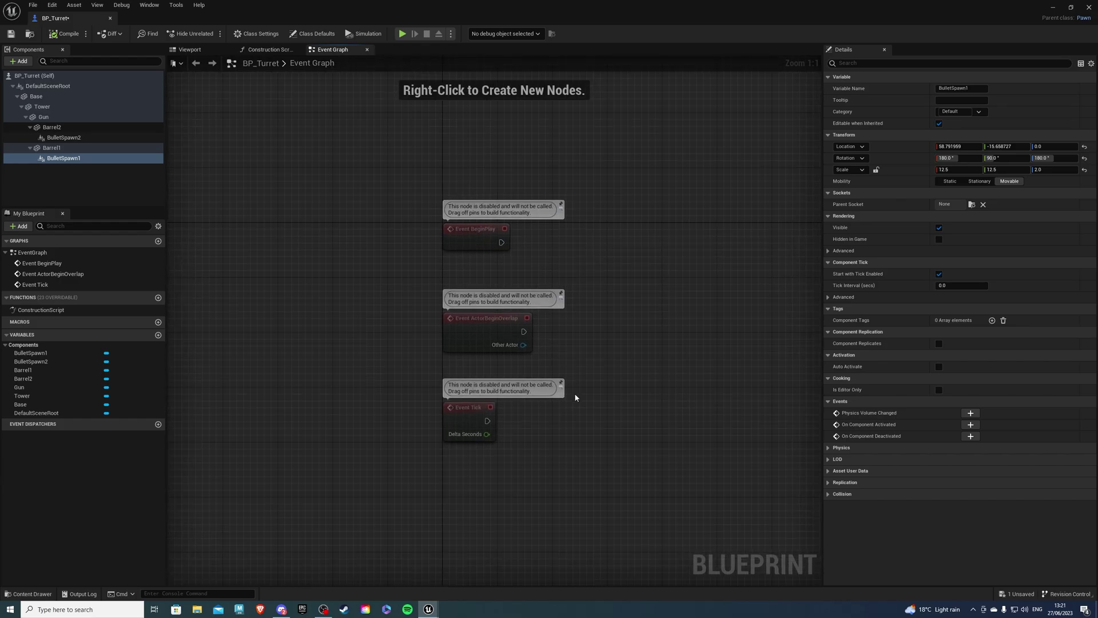
pyautogui.scroll(-1, 579, 461)
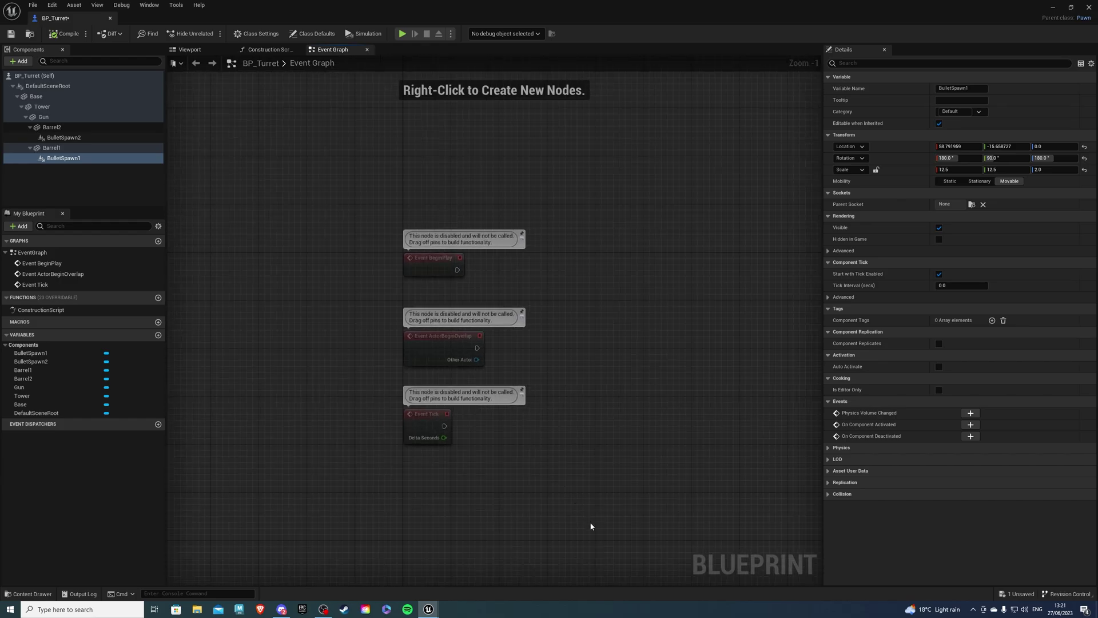
pyautogui.moveTo(591, 527); pyautogui.dragTo(346, 218)
pyautogui.press('Delete')
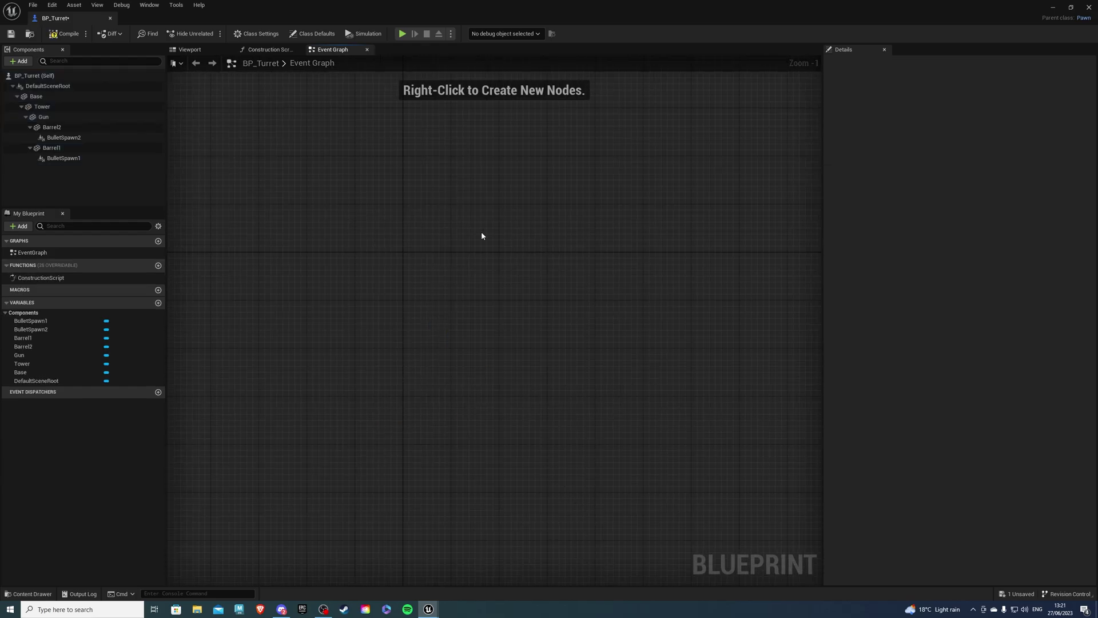
# - Add a Pawn Sensing component to the turret, keeping its default name PawnSensing
pyautogui.click(191, 50)
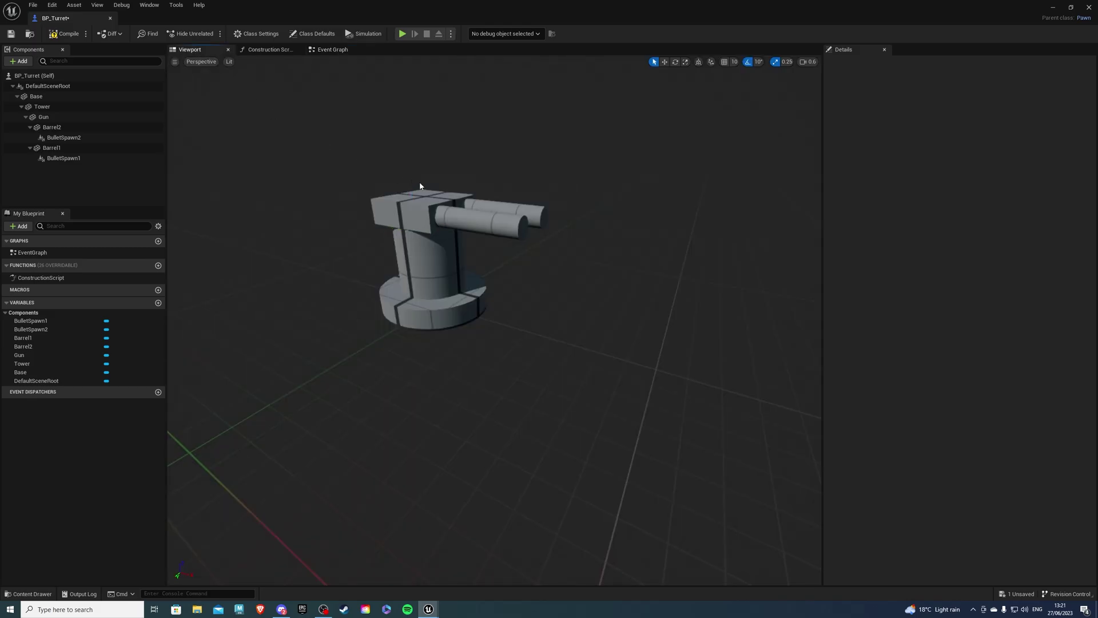
pyautogui.click(18, 60)
pyautogui.write('pawn')
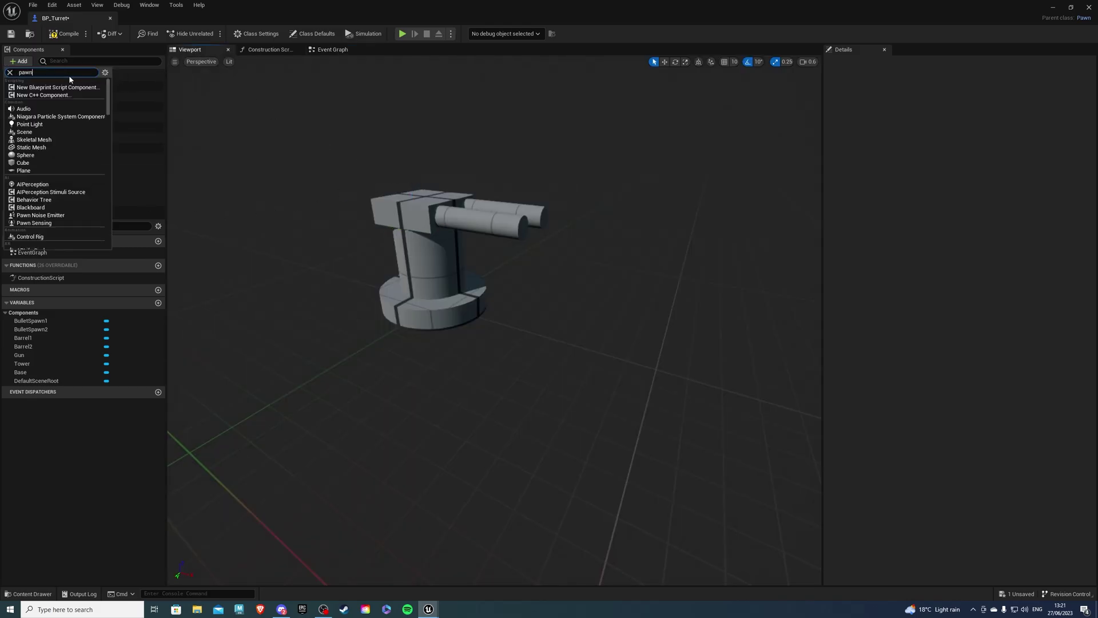
pyautogui.click(43, 96)
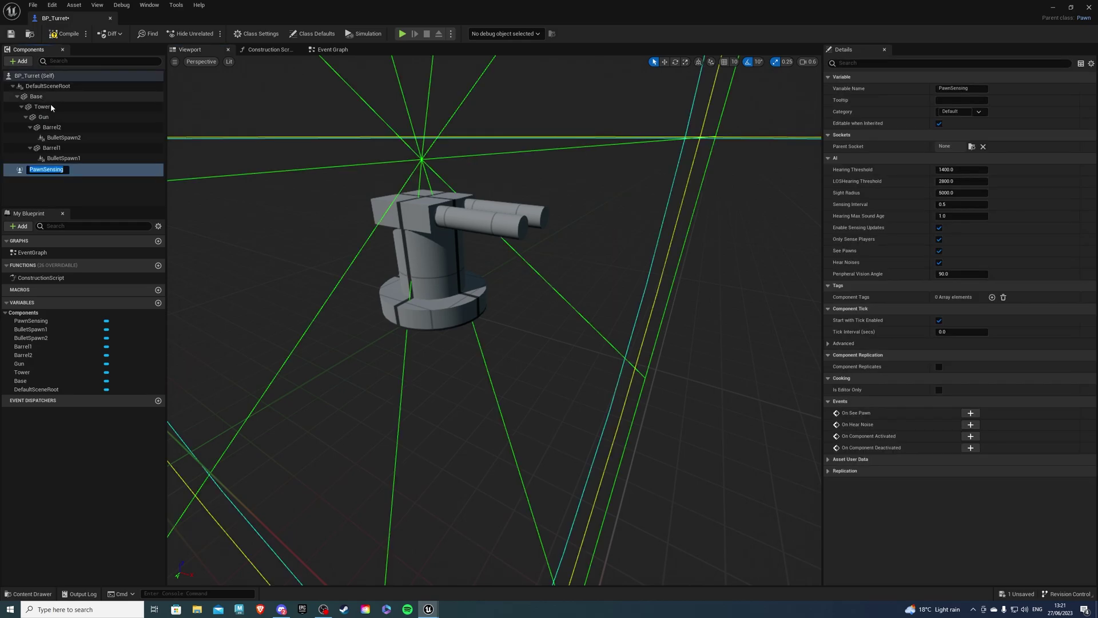
pyautogui.click(100, 192)
# - Add an On See Pawn event for the PawnSensing component to the Event Graph
pyautogui.click(331, 50)
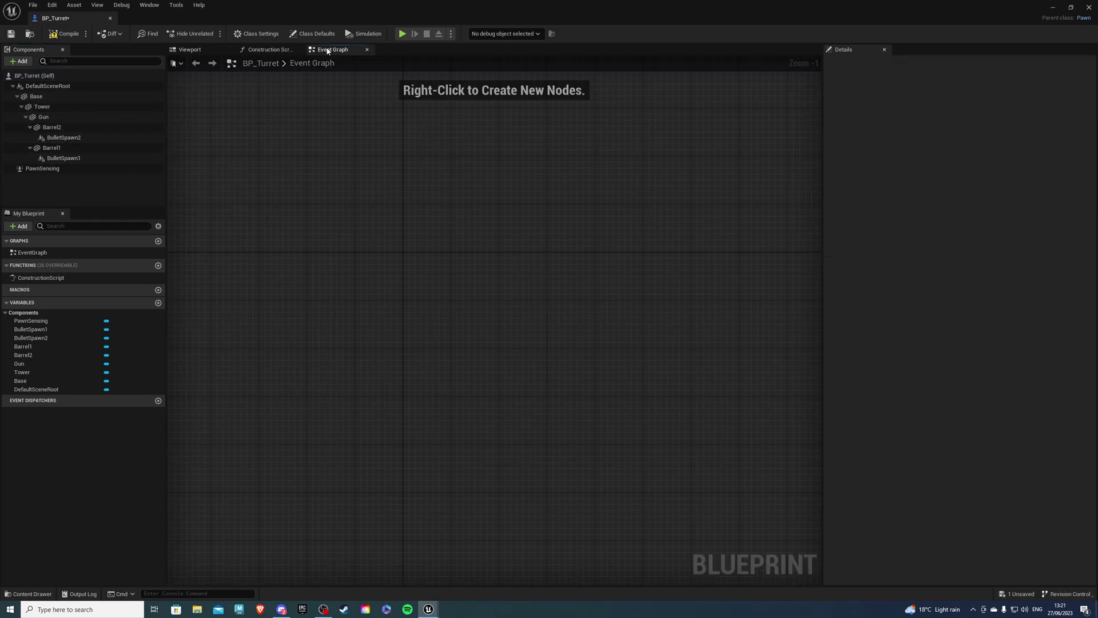
pyautogui.rightClick(48, 168)
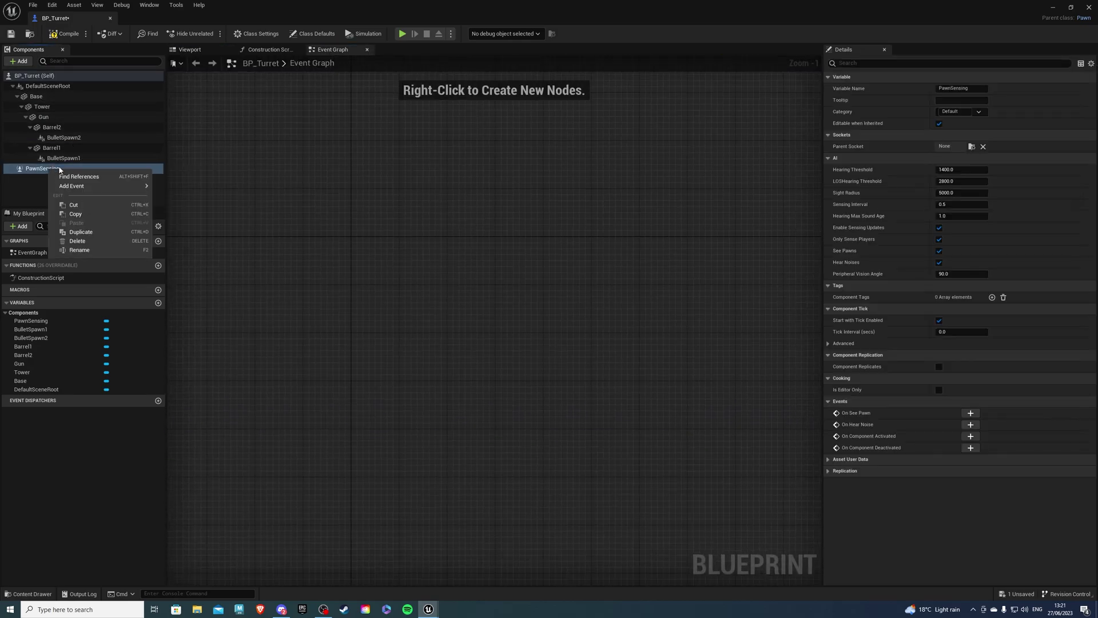
pyautogui.moveTo(74, 186)
pyautogui.click(199, 202)
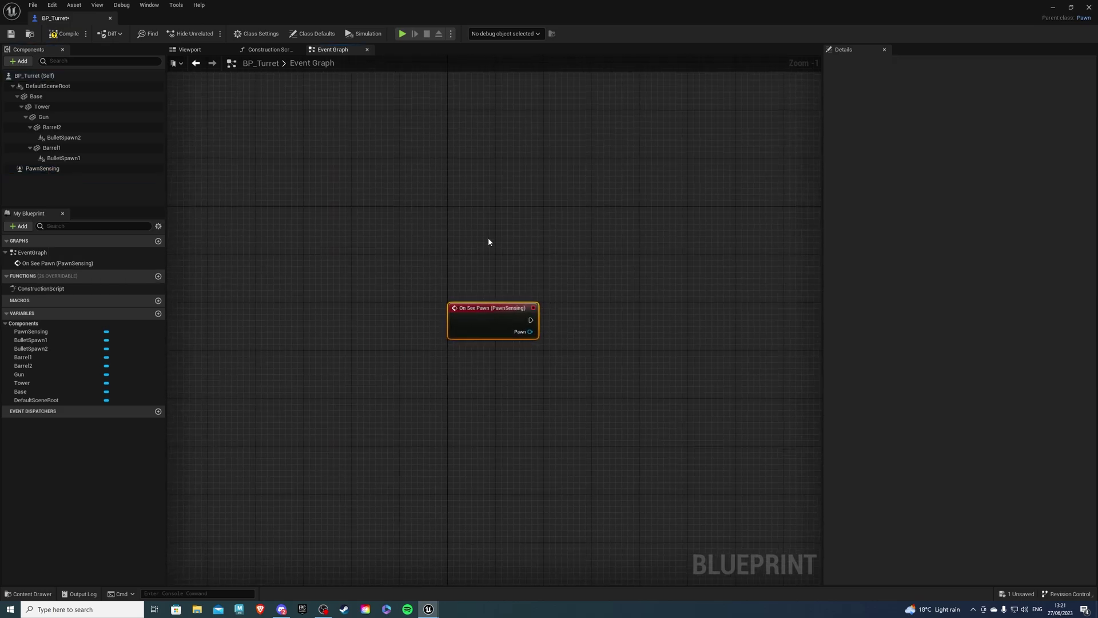
# - Run a Cast To BP_ThirdPersonCharacter node from On See Pawn and connect the event's Pawn output to its Object input
pyautogui.moveTo(447, 314); pyautogui.dragTo(382, 315, button='right')
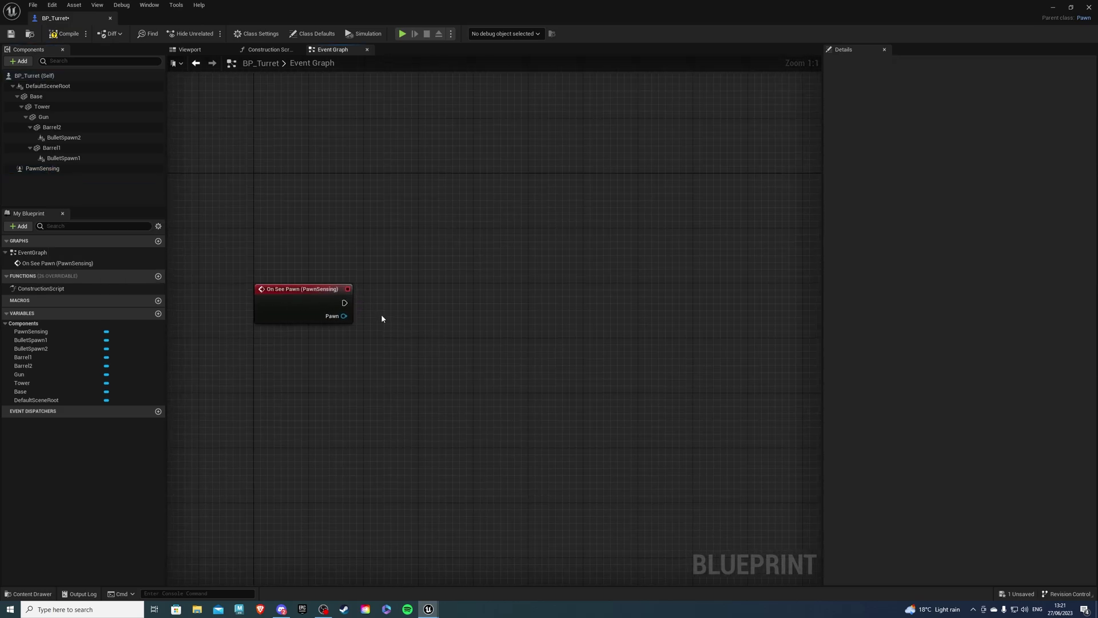
pyautogui.moveTo(344, 316); pyautogui.dragTo(400, 306)
pyautogui.click(343, 303)
pyautogui.write('cast to ')
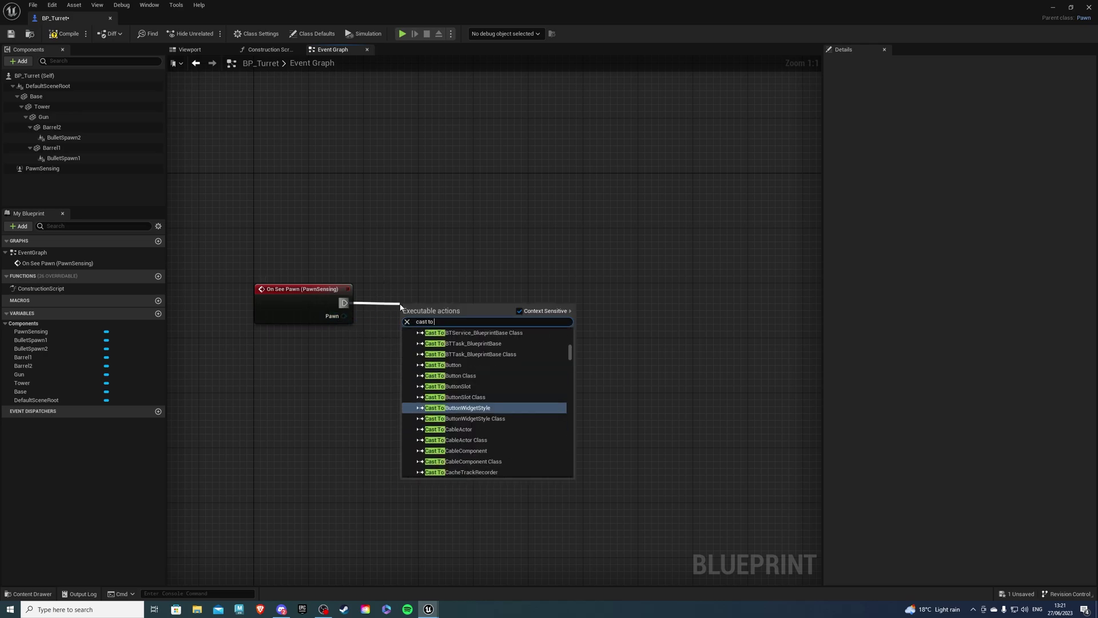
pyautogui.write('third')
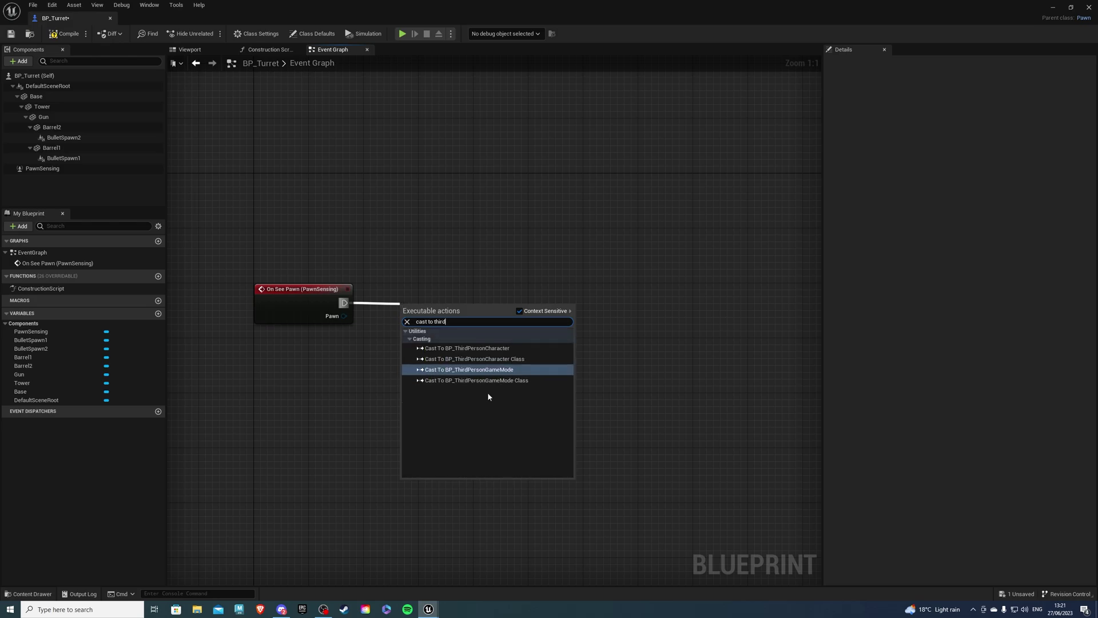
pyautogui.click(480, 349)
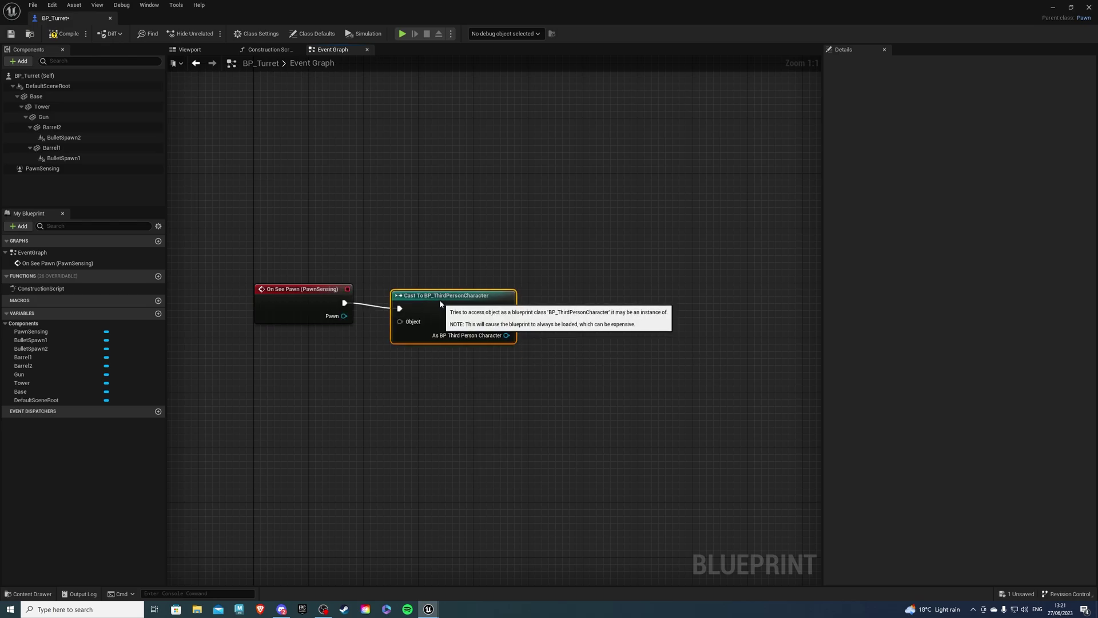
pyautogui.moveTo(439, 300); pyautogui.dragTo(432, 294)
pyautogui.click(365, 286)
pyautogui.moveTo(344, 316); pyautogui.dragTo(404, 320)
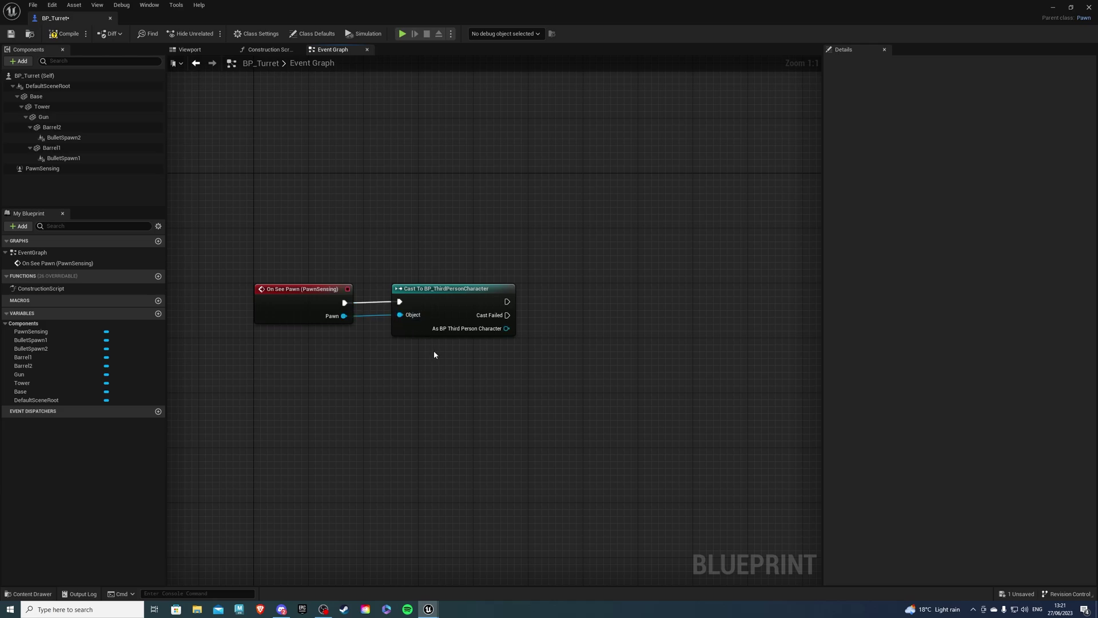
# - Add a Get Actor Location node fed by the cast's As BP Third Person Character output
pyautogui.moveTo(433, 355); pyautogui.dragTo(352, 378, button='right')
pyautogui.moveTo(348, 375); pyautogui.dragTo(412, 311)
pyautogui.write('get actor l')
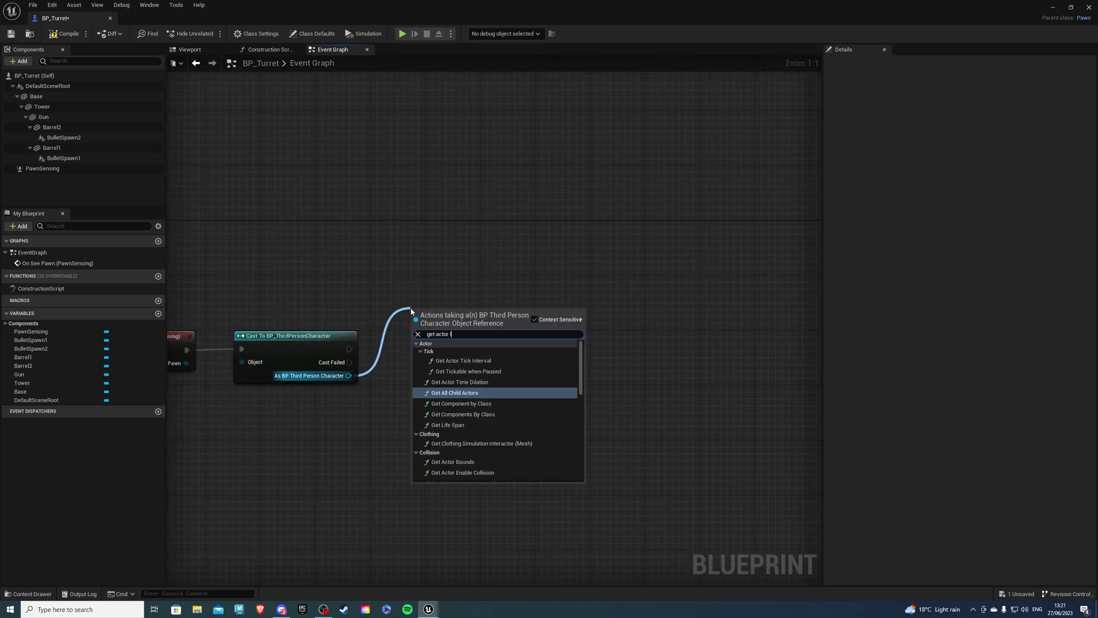
pyautogui.write('oc')
pyautogui.click(453, 352)
# - Add a second Get Actor Location node targeting self and place it above the character's location node
pyautogui.moveTo(419, 272); pyautogui.dragTo(454, 277, button='right')
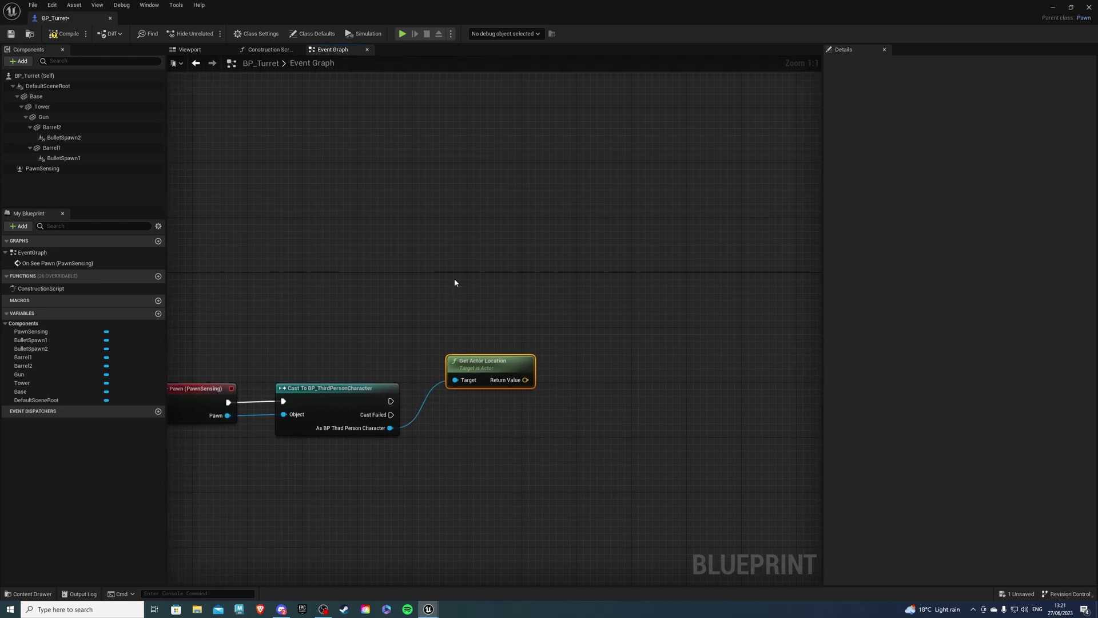
pyautogui.rightClick(455, 276)
pyautogui.write('get')
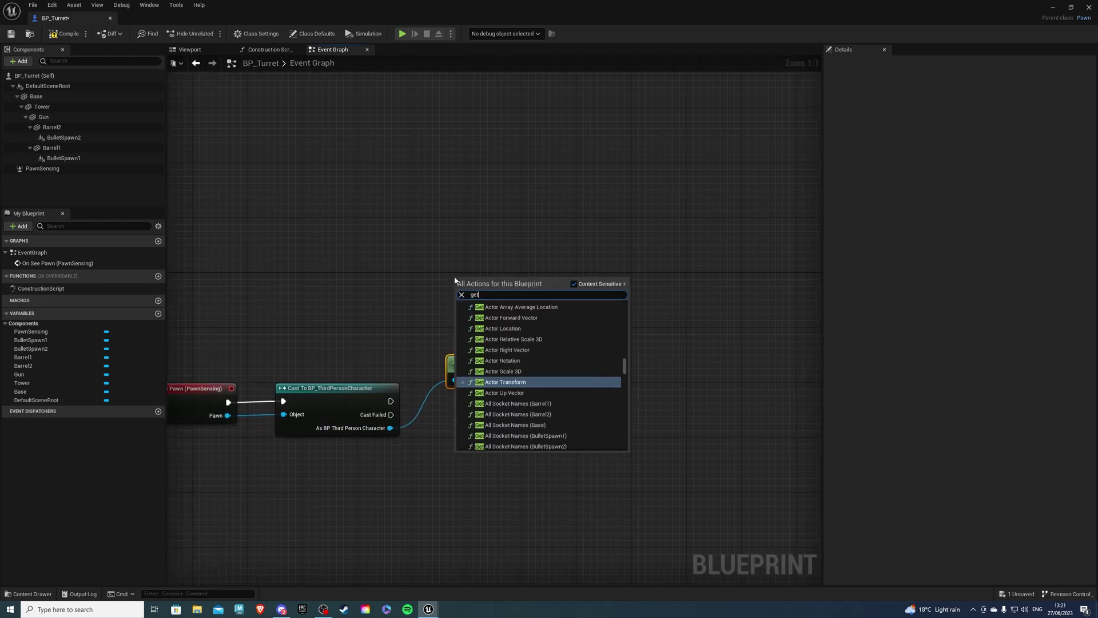
pyautogui.write(' actor loc')
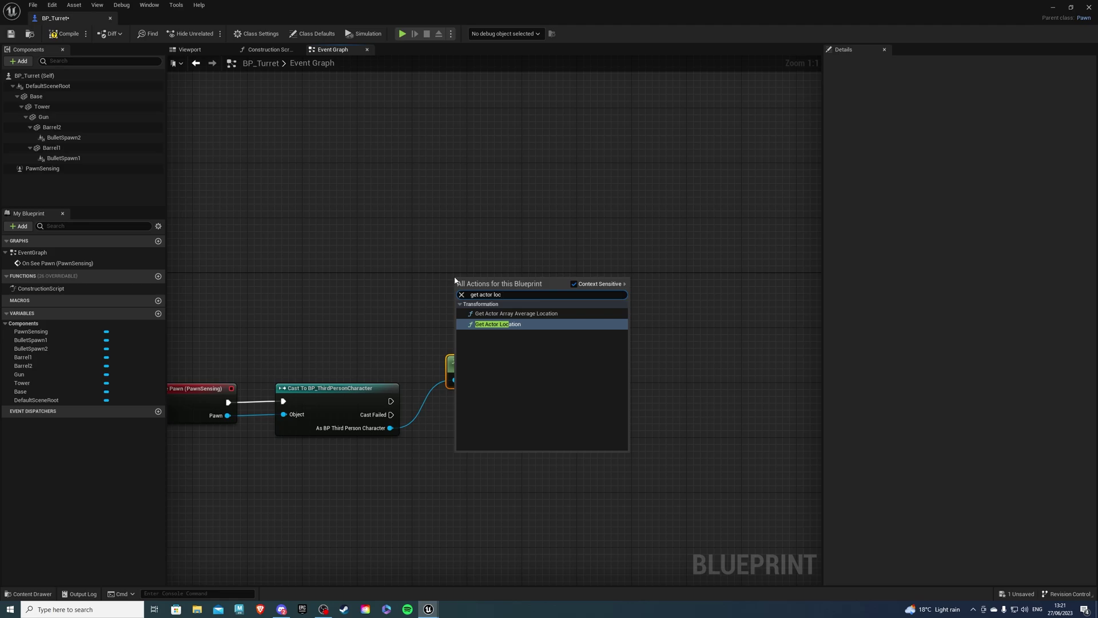
pyautogui.click(487, 325)
pyautogui.moveTo(497, 284); pyautogui.dragTo(491, 304)
# - Add a Find Look at Rotation node with the turret's location as Start and the character's location as Target
pyautogui.moveTo(551, 334); pyautogui.dragTo(455, 314, button='right')
pyautogui.click(457, 313)
pyautogui.moveTo(445, 298); pyautogui.dragTo(494, 315)
pyautogui.write('find look')
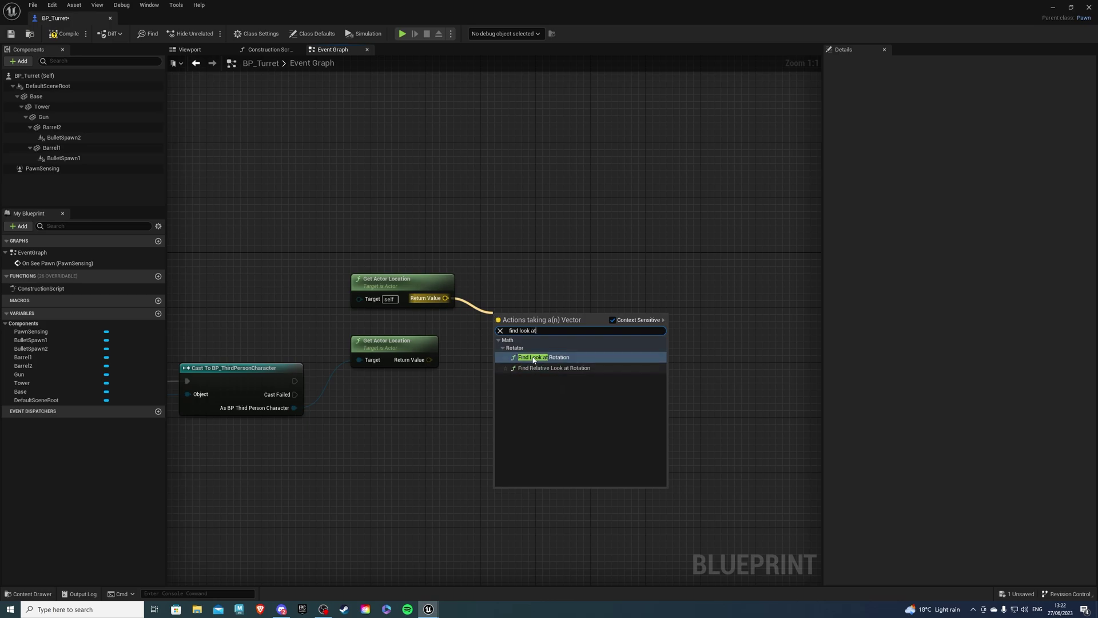
pyautogui.write(' at')
pyautogui.click(533, 359)
pyautogui.moveTo(429, 360); pyautogui.dragTo(496, 338)
pyautogui.moveTo(410, 397); pyautogui.dragTo(508, 366, button='right')
pyautogui.moveTo(435, 423); pyautogui.dragTo(547, 378)
# - Add an RInterp To node from the Return Value of Find Look at Rotation
pyautogui.moveTo(618, 368); pyautogui.dragTo(448, 388, button='right')
pyautogui.moveTo(515, 372); pyautogui.dragTo(477, 405, button='right')
pyautogui.moveTo(454, 347); pyautogui.dragTo(493, 349)
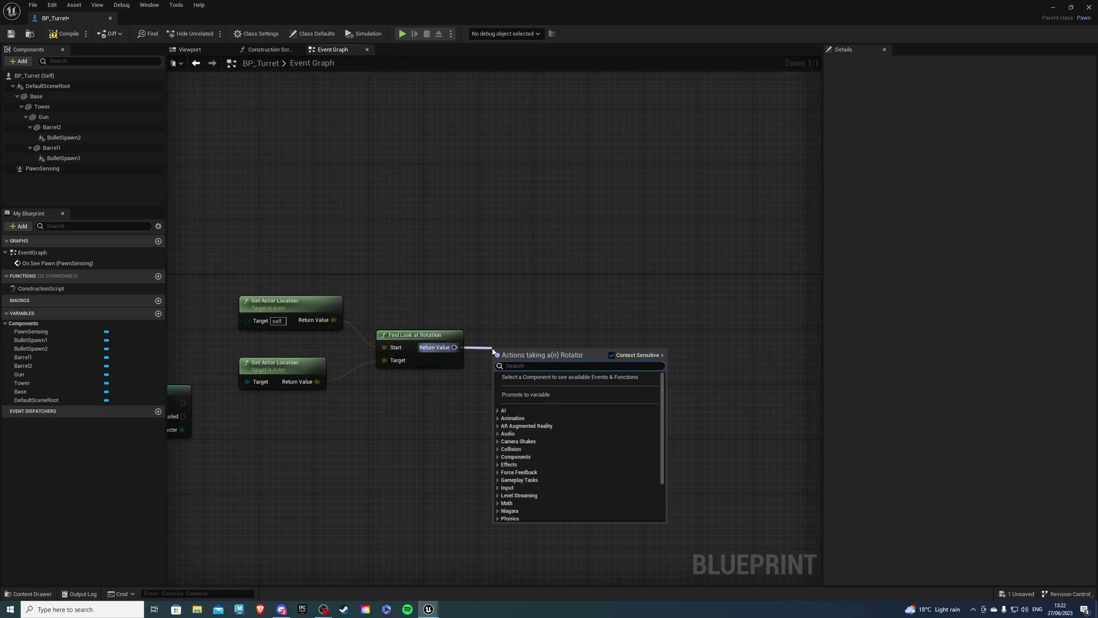
pyautogui.write('rinter')
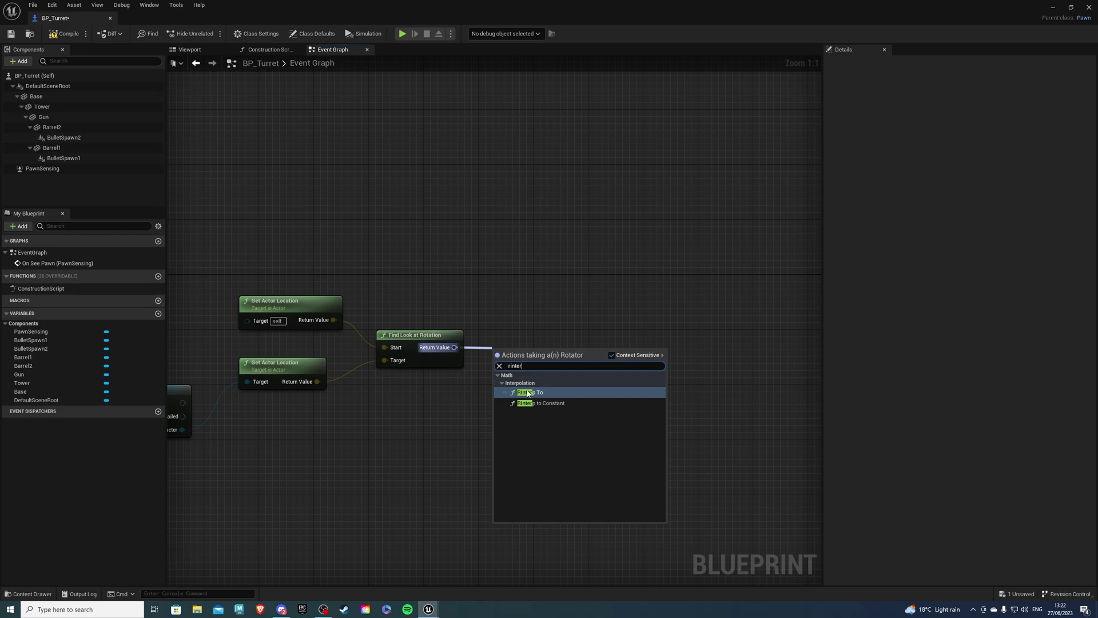
pyautogui.click(528, 395)
pyautogui.moveTo(438, 282); pyautogui.dragTo(421, 297, button='right')
pyautogui.click(432, 302)
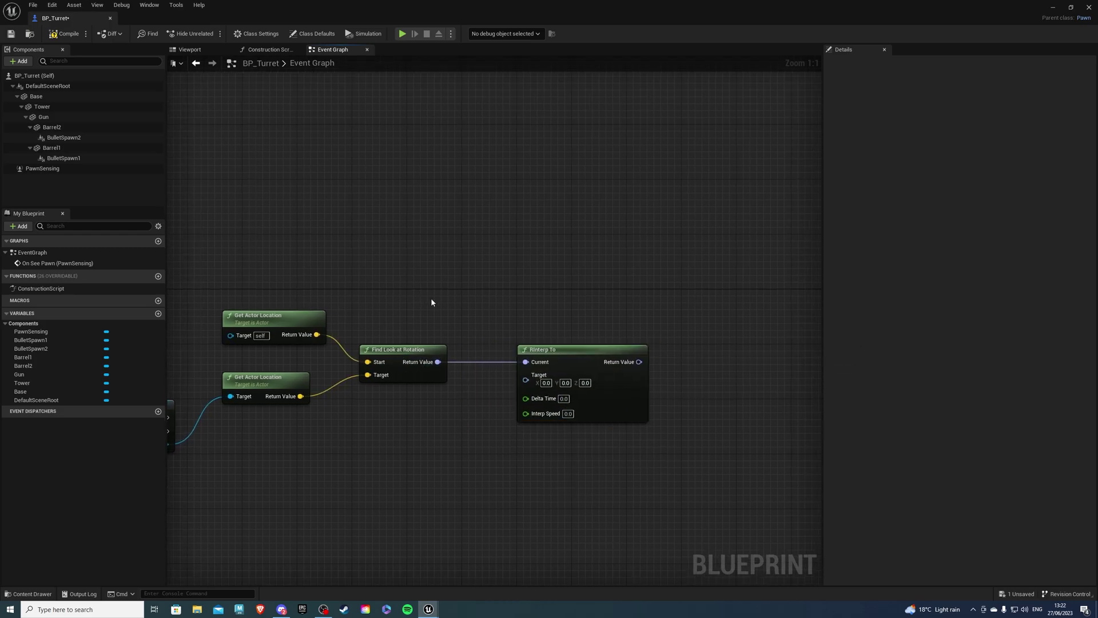
# - Reconnect the look-at rotation from RInterp To's Current input to its Target input and shift the node upward
pyautogui.keyDown('alt'); pyautogui.click(468, 363); pyautogui.keyUp('alt')
pyautogui.moveTo(438, 362); pyautogui.dragTo(533, 392)
pyautogui.moveTo(546, 348); pyautogui.dragTo(525, 321)
# - Add a Get Actor Rotation node targeting self and connect its Return Value to RInterp To's Current input
pyautogui.click(419, 265)
pyautogui.rightClick(419, 264)
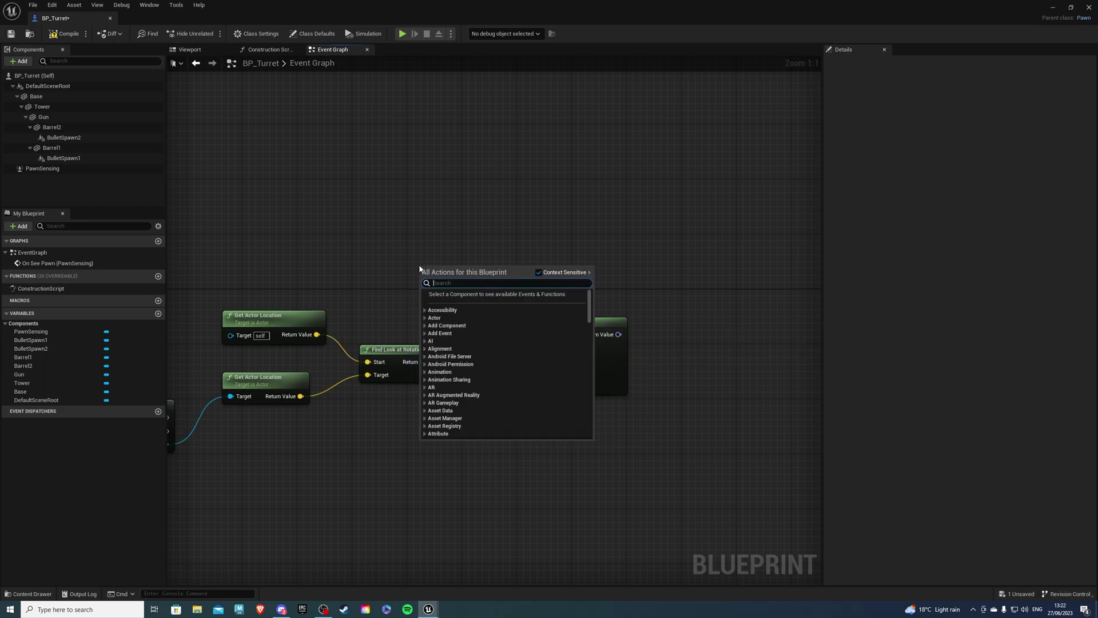
pyautogui.write('get actor ro')
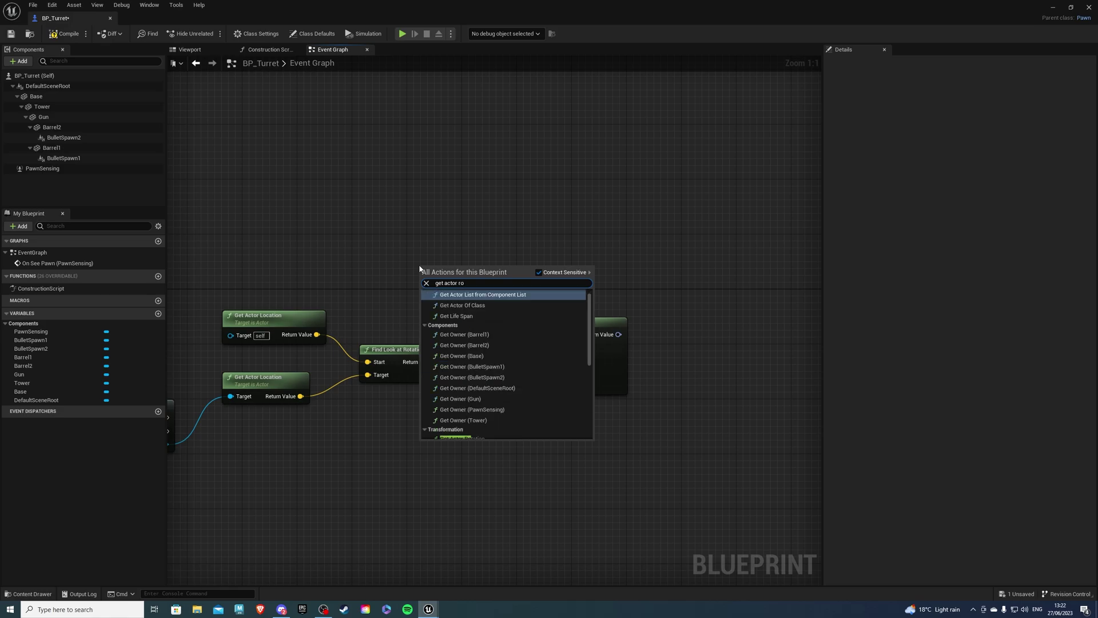
pyautogui.write('t')
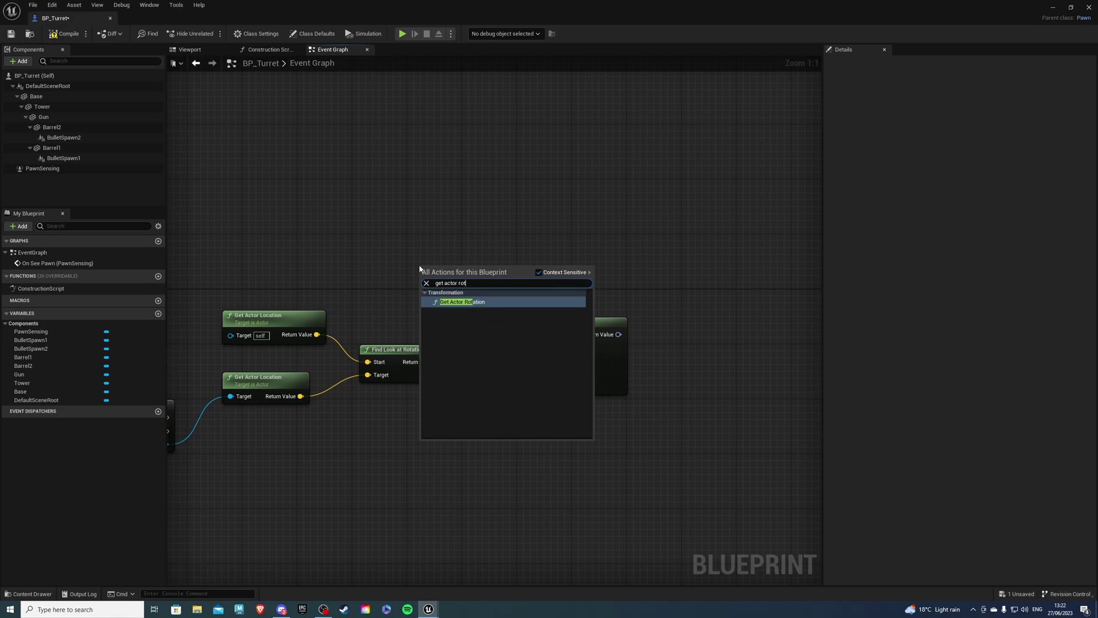
pyautogui.click(454, 306)
pyautogui.moveTo(478, 294); pyautogui.dragTo(438, 299)
pyautogui.click(460, 389)
pyautogui.moveTo(460, 390); pyautogui.dragTo(513, 358, button='right')
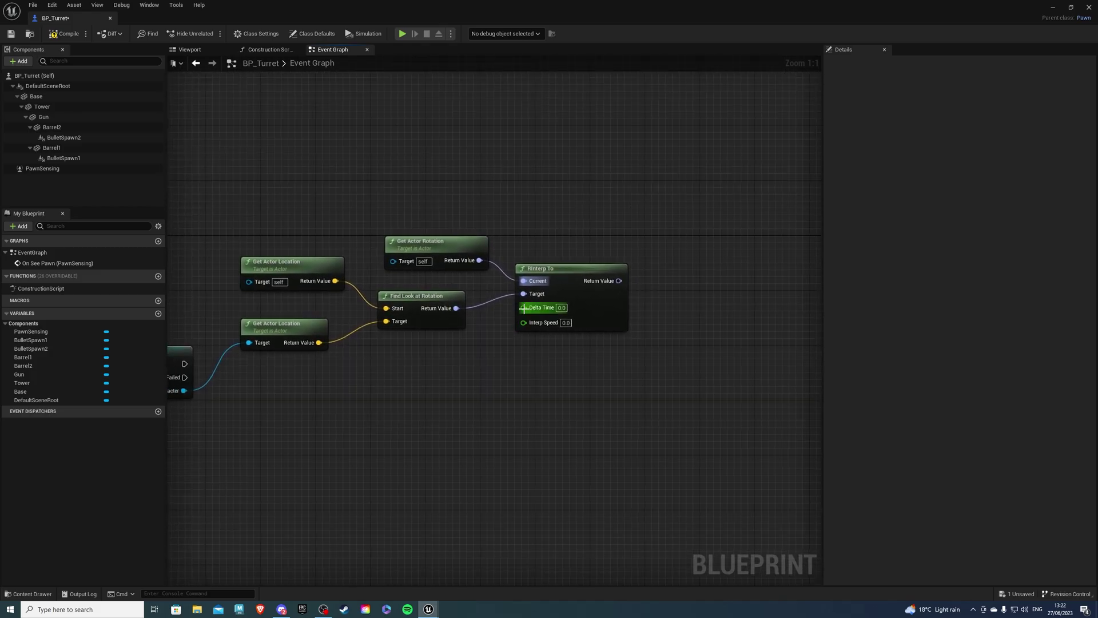
# - Feed RInterp To's Delta Time from a Get World Delta Seconds node placed beneath Find Look at Rotation
pyautogui.moveTo(524, 308); pyautogui.dragTo(460, 367)
pyautogui.write('get world')
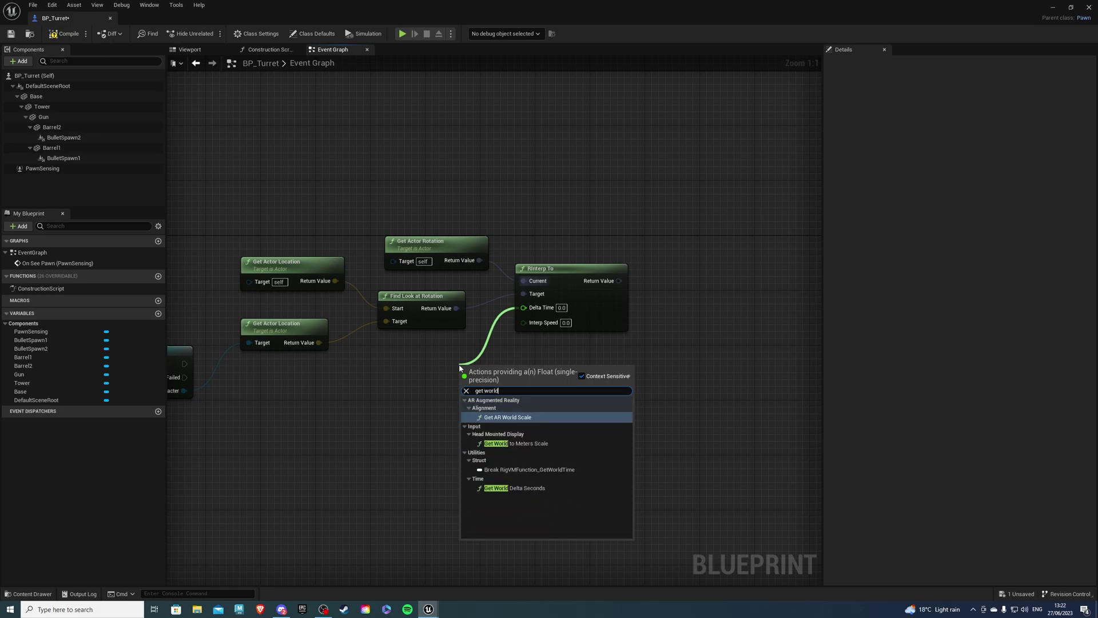
pyautogui.write(' del')
pyautogui.click(500, 417)
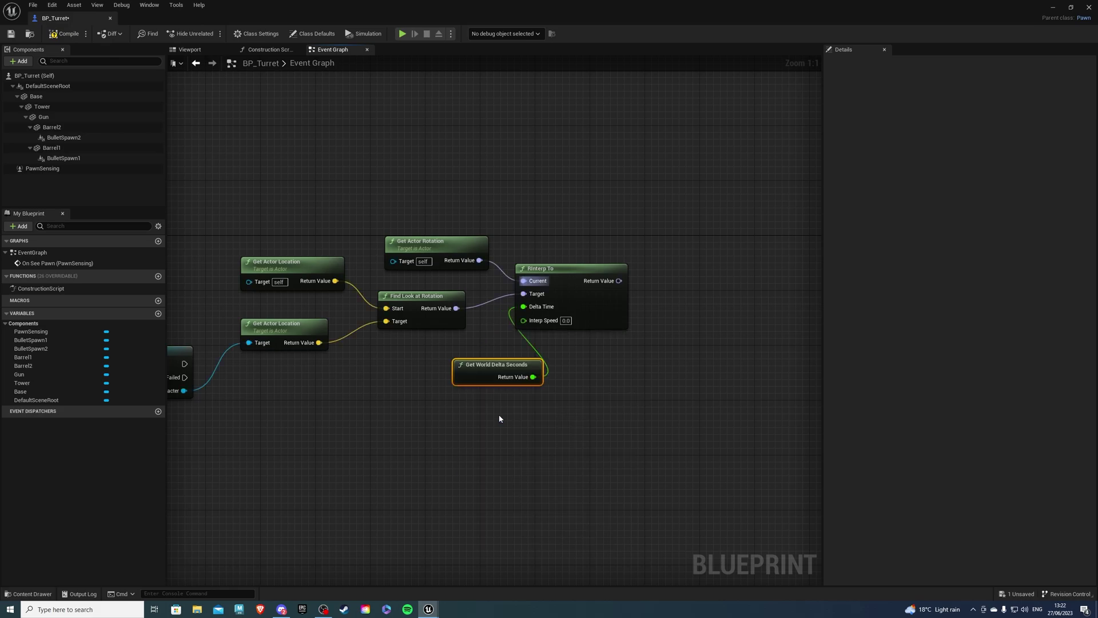
pyautogui.moveTo(495, 367); pyautogui.dragTo(422, 348)
pyautogui.click(503, 352)
pyautogui.moveTo(588, 361); pyautogui.dragTo(549, 367, button='right')
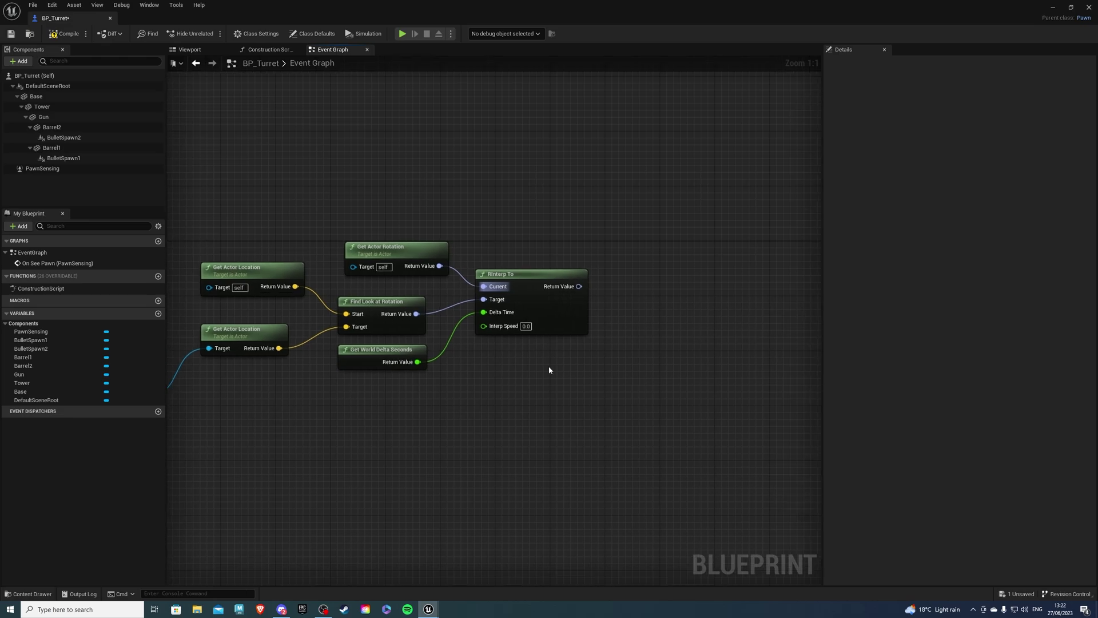
# - Feed RInterp To's Interp Speed from a Multiply node with the values 20.0 and 5.0
pyautogui.moveTo(504, 354); pyautogui.dragTo(468, 342, button='right')
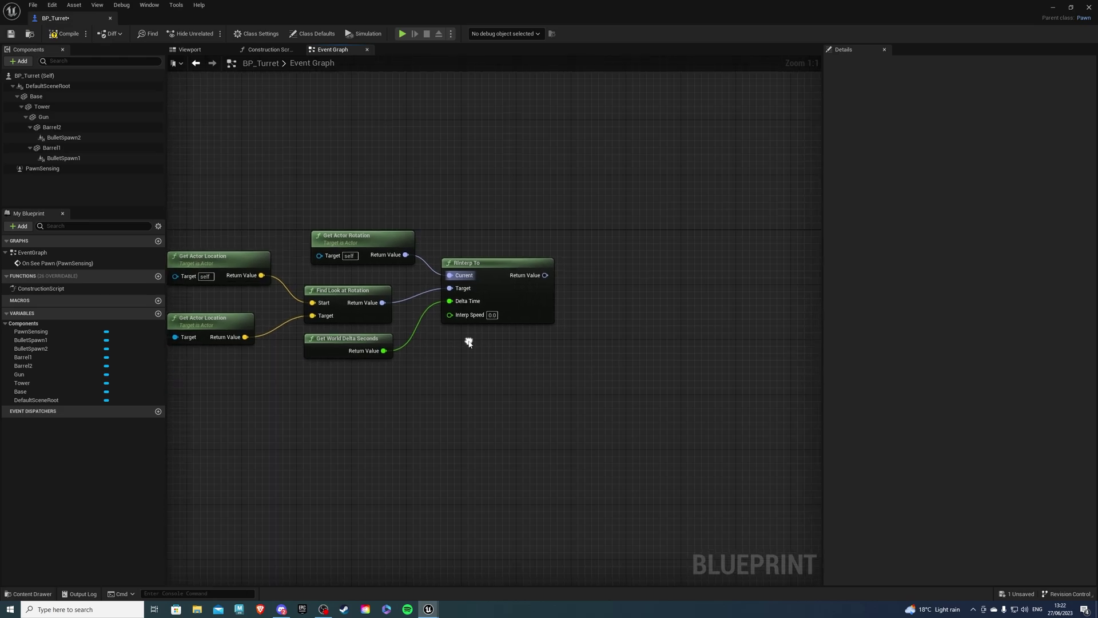
pyautogui.moveTo(450, 318); pyautogui.dragTo(449, 369)
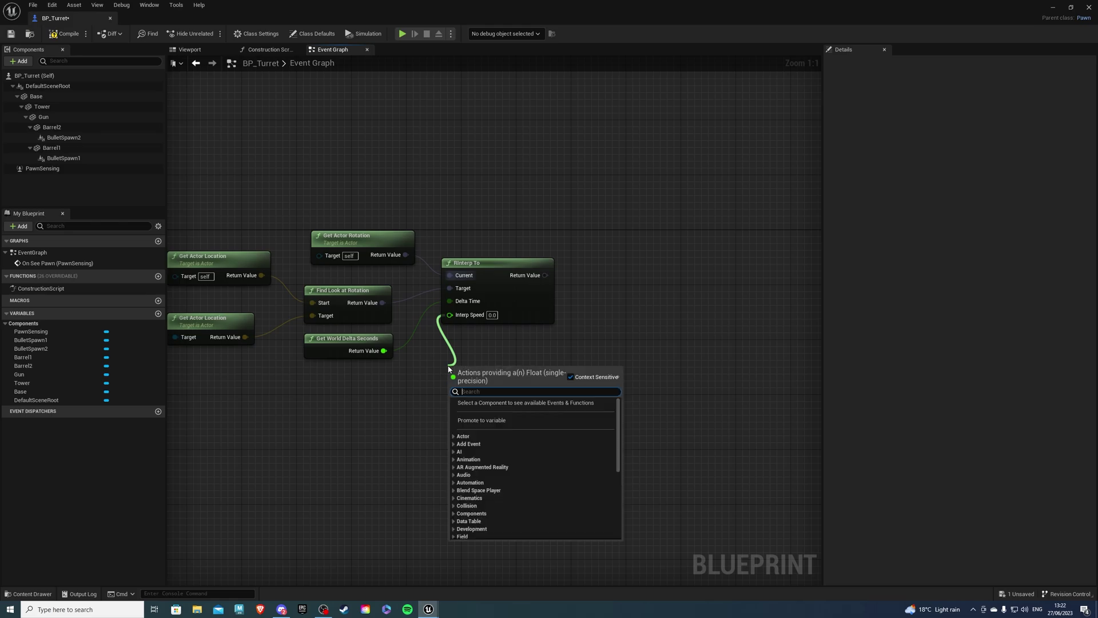
pyautogui.write('*')
pyautogui.click(483, 445)
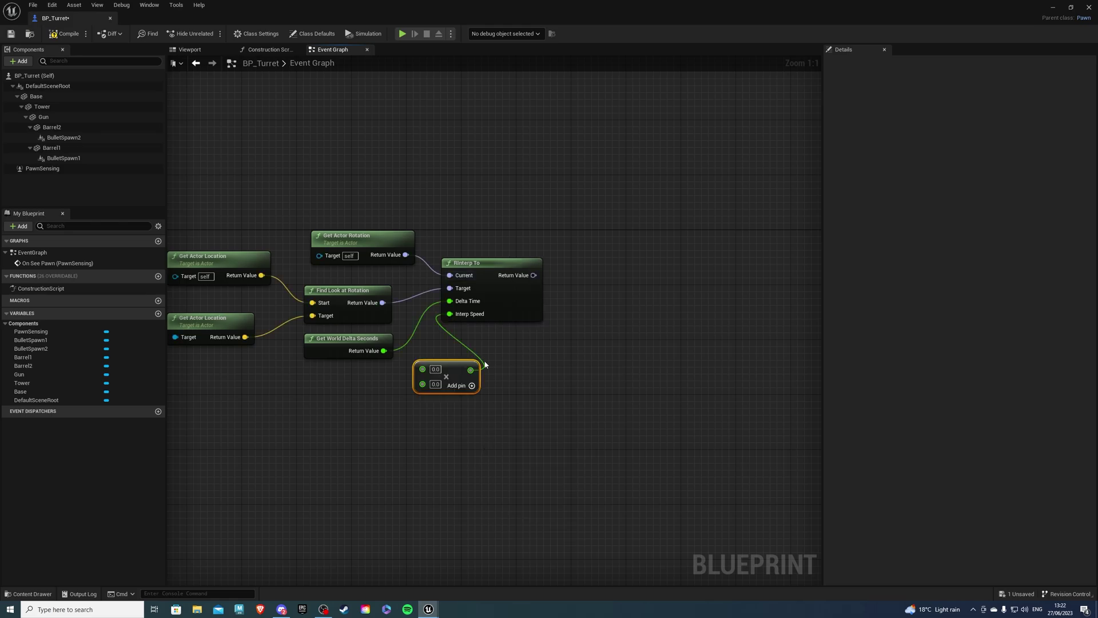
pyautogui.write('2')
pyautogui.press('Return')
pyautogui.write('0')
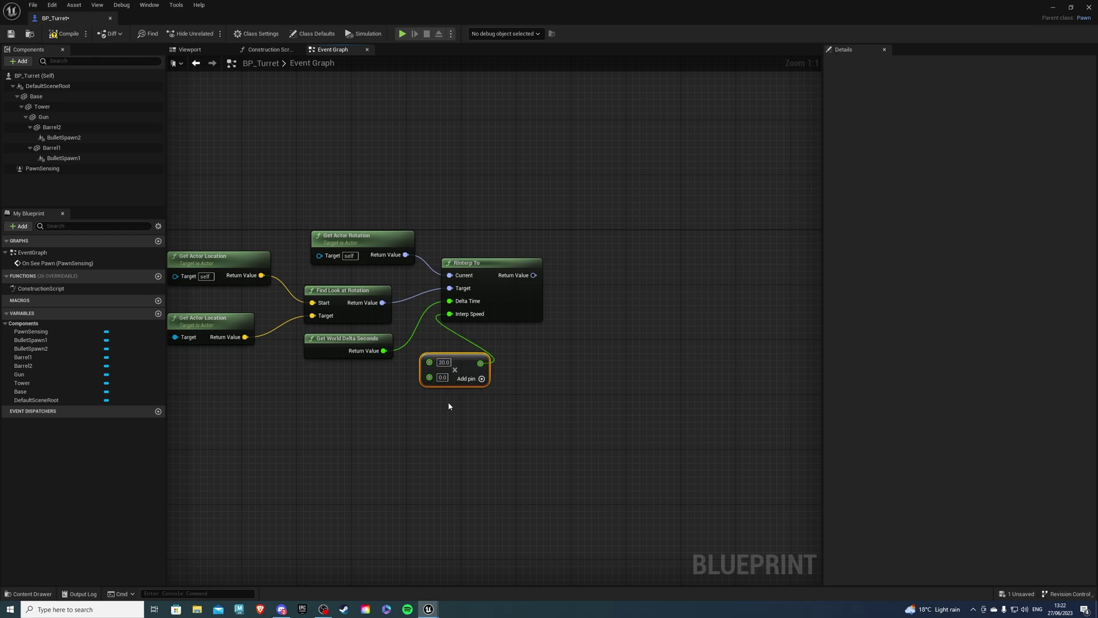
pyautogui.click(492, 347)
pyautogui.write('5')
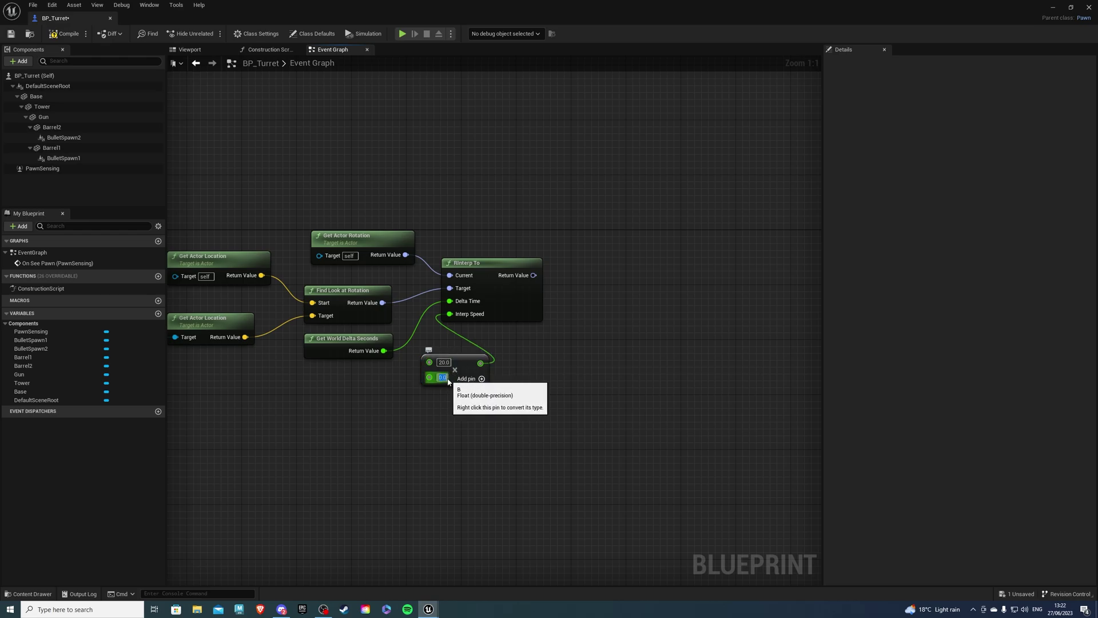
pyautogui.click(471, 415)
# - Split RInterp To's Return Value into separate roll, pitch and yaw outputs
pyautogui.moveTo(510, 332); pyautogui.dragTo(466, 388, button='right')
pyautogui.rightClick(478, 295)
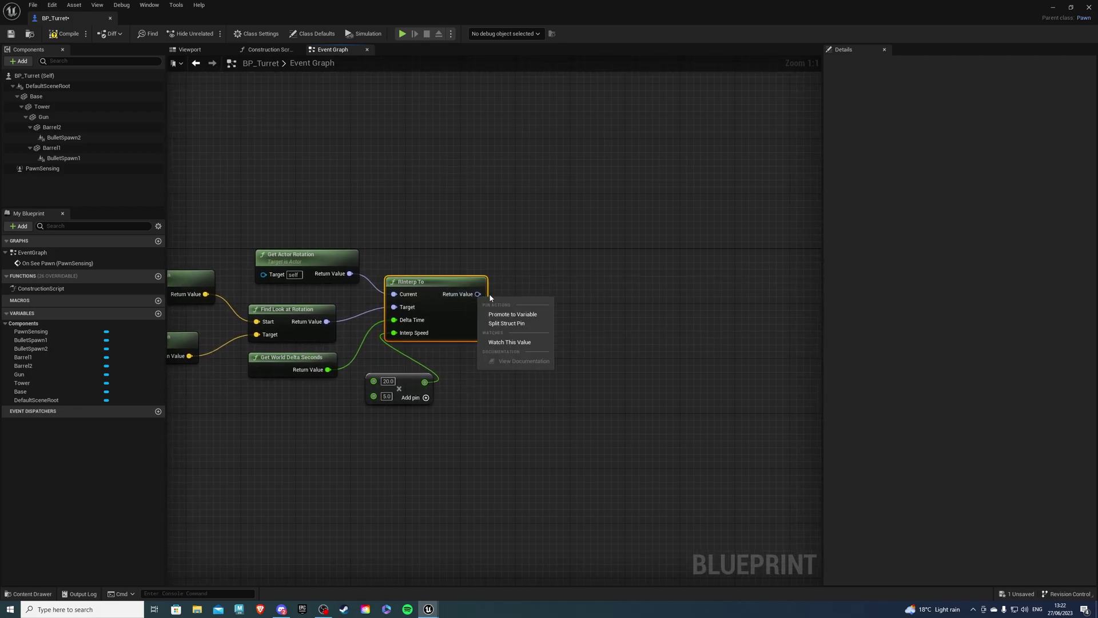
pyautogui.click(504, 325)
pyautogui.moveTo(541, 300); pyautogui.dragTo(480, 336, button='right')
pyautogui.click(496, 331)
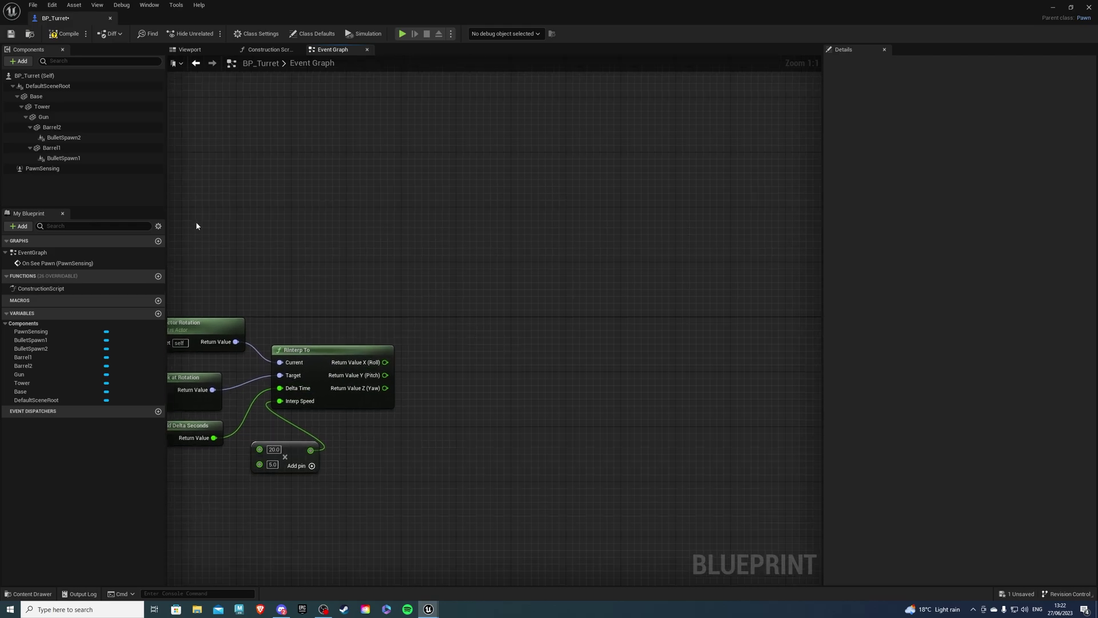
# - Add a reference to the Tower component in the event graph and a Set World Rotation node targeting it
pyautogui.click(191, 50)
pyautogui.click(445, 250)
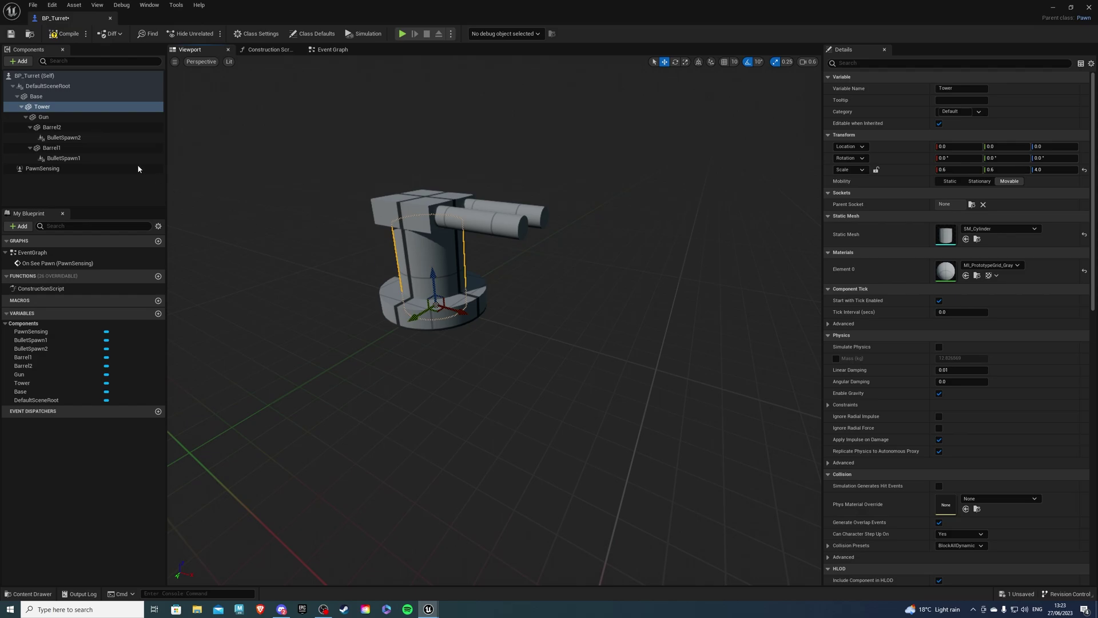
pyautogui.click(331, 50)
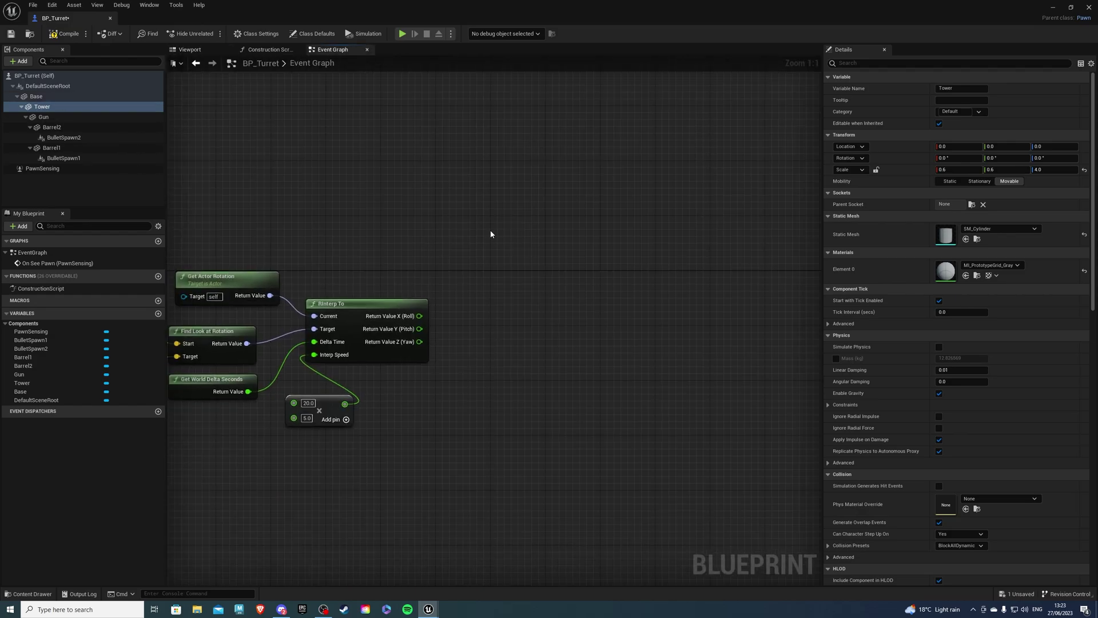
pyautogui.moveTo(32, 107); pyautogui.dragTo(551, 286)
pyautogui.write('set world')
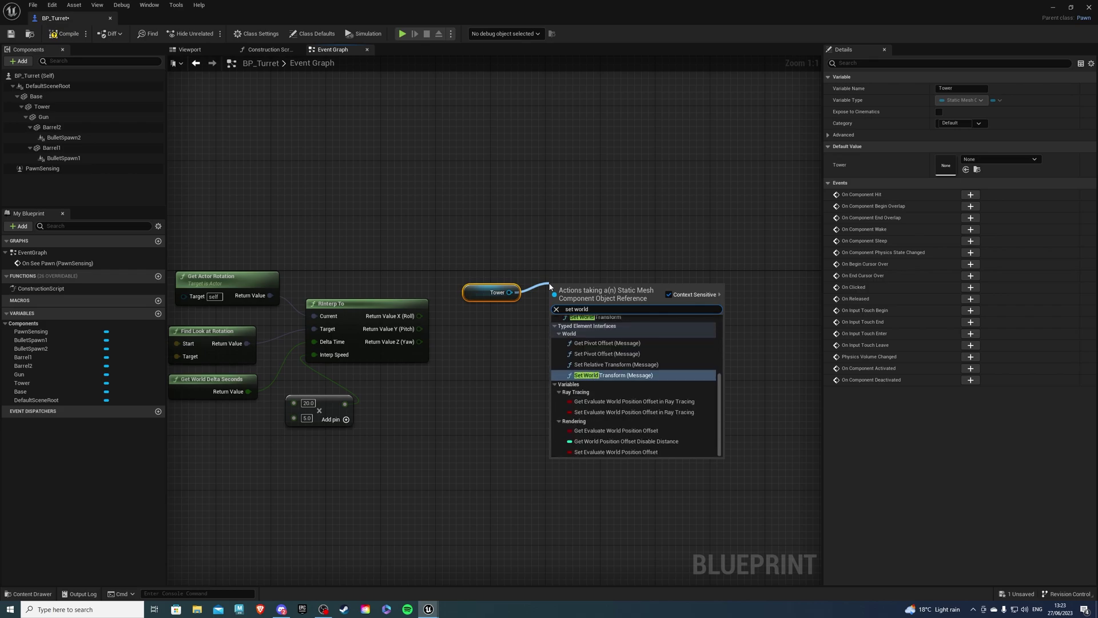
pyautogui.write(' rot')
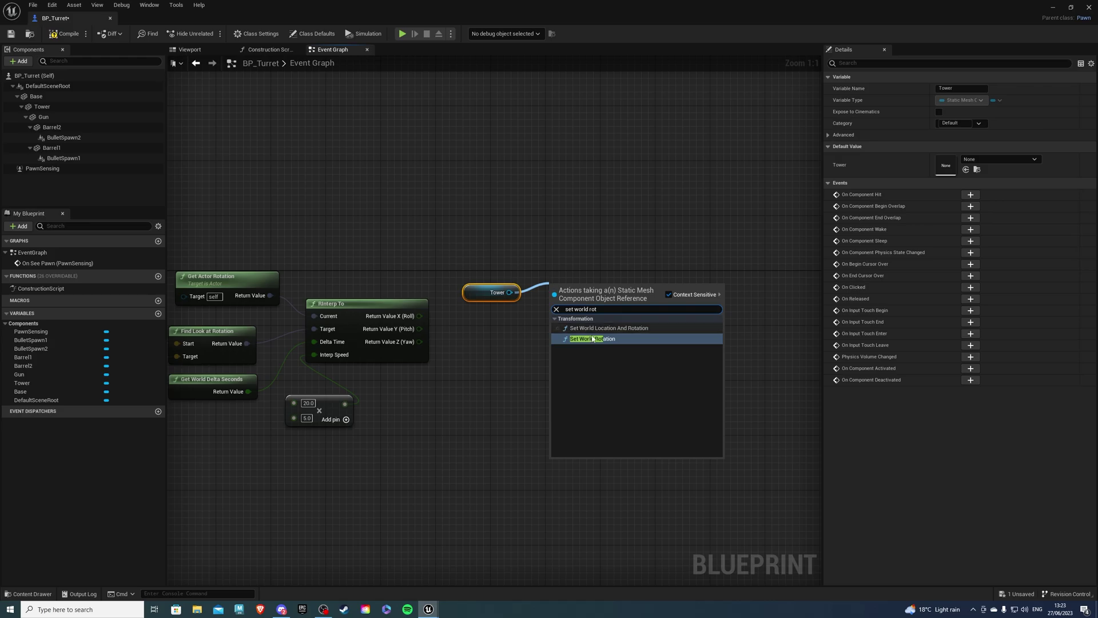
pyautogui.click(594, 339)
pyautogui.moveTo(509, 260); pyautogui.dragTo(525, 252, button='right')
# - Split Set World Rotation's New Rotation and connect RInterp To's pitch and yaw outputs to the matching inputs, aligning the nodes
pyautogui.rightClick(571, 327)
pyautogui.click(594, 356)
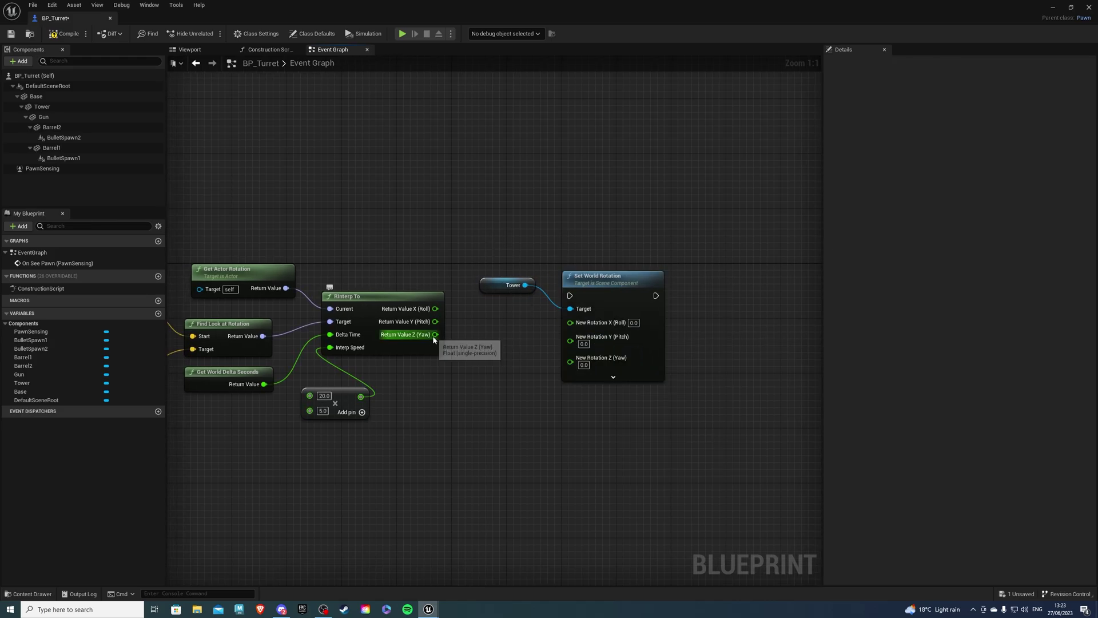
pyautogui.moveTo(435, 336); pyautogui.dragTo(571, 362)
pyautogui.moveTo(436, 321); pyautogui.dragTo(570, 341)
pyautogui.moveTo(485, 286); pyautogui.dragTo(424, 266)
pyautogui.moveTo(604, 281); pyautogui.dragTo(591, 272)
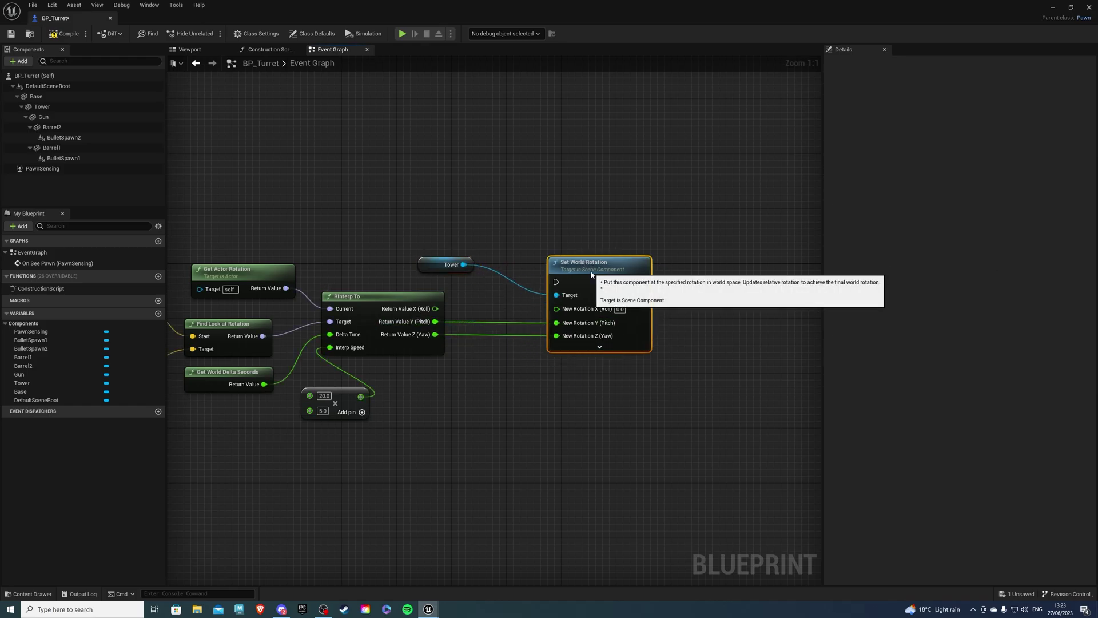
pyautogui.moveTo(497, 315); pyautogui.dragTo(489, 327, button='right')
pyautogui.click(480, 327)
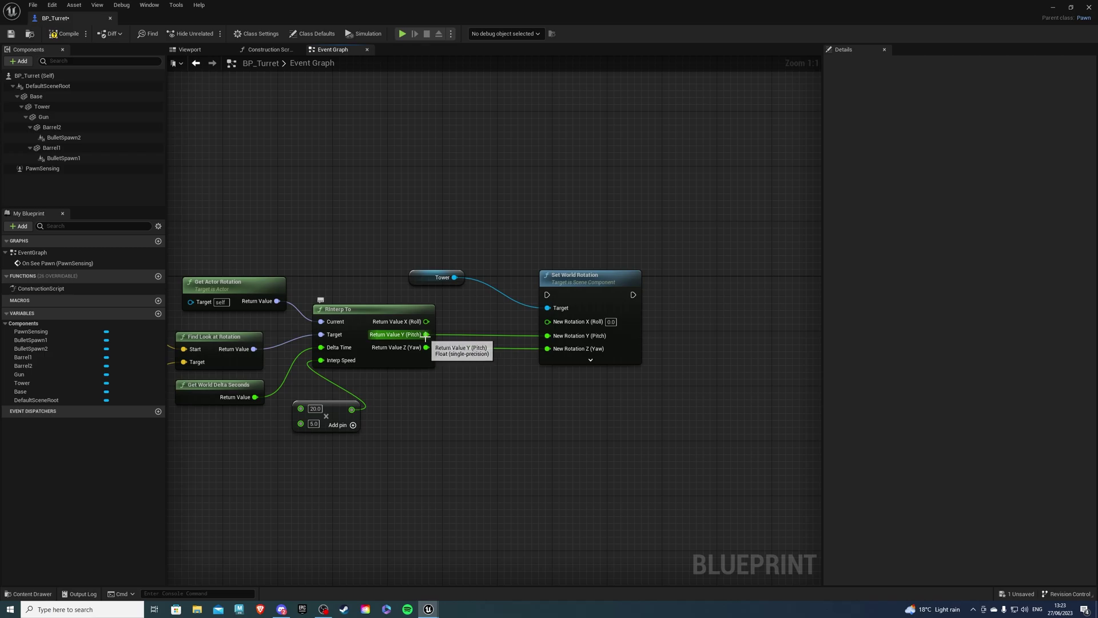
# - Insert a Clamp (Float) node between RInterp To's pitch output and Set World Rotation's New Rotation Y (Pitch)
pyautogui.moveTo(426, 335); pyautogui.dragTo(436, 201)
pyautogui.write('clamp')
pyautogui.click(543, 288)
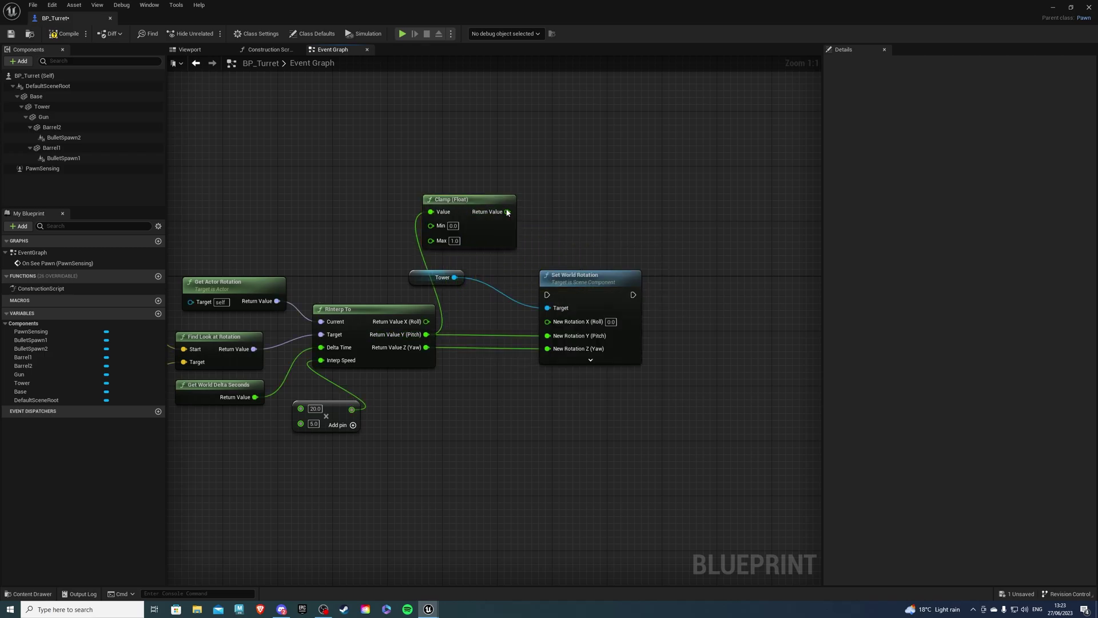
pyautogui.moveTo(507, 212); pyautogui.dragTo(547, 336)
pyautogui.moveTo(463, 214); pyautogui.dragTo(470, 215)
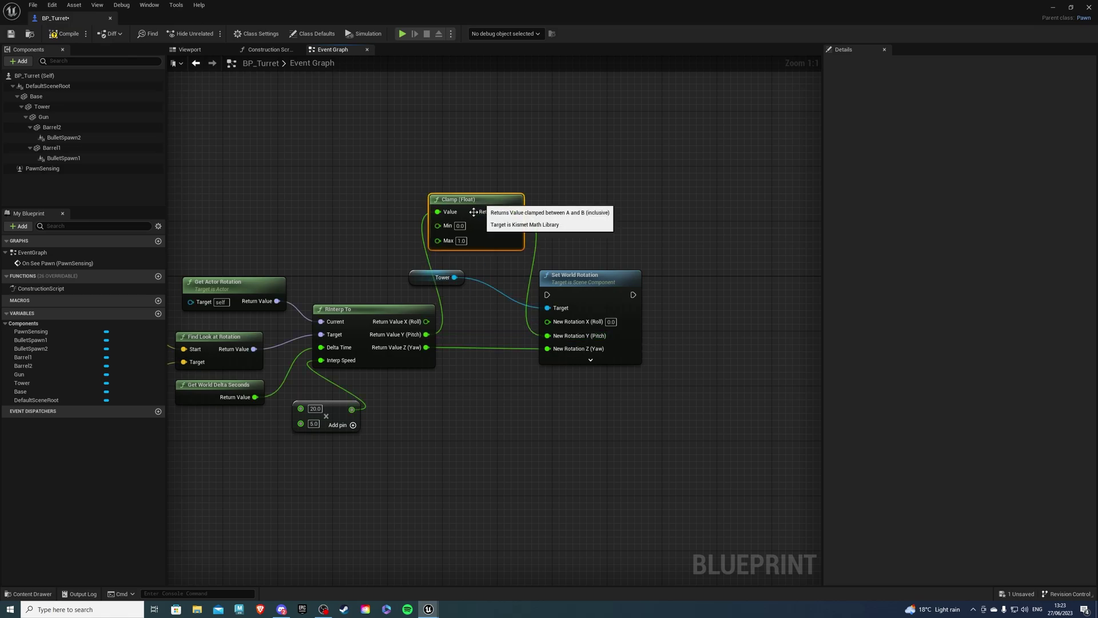
# - Set the pitch clamp's Min to -20.0 and Max to 20.0
pyautogui.click(460, 225)
pyautogui.write('-20')
pyautogui.press('Return')
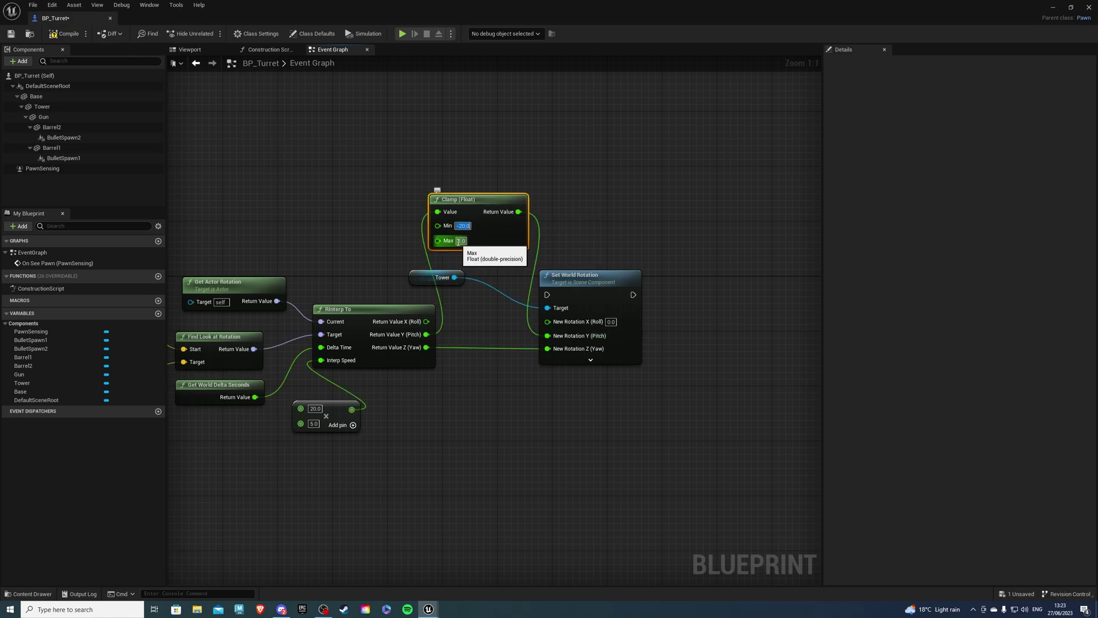
pyautogui.click(460, 241)
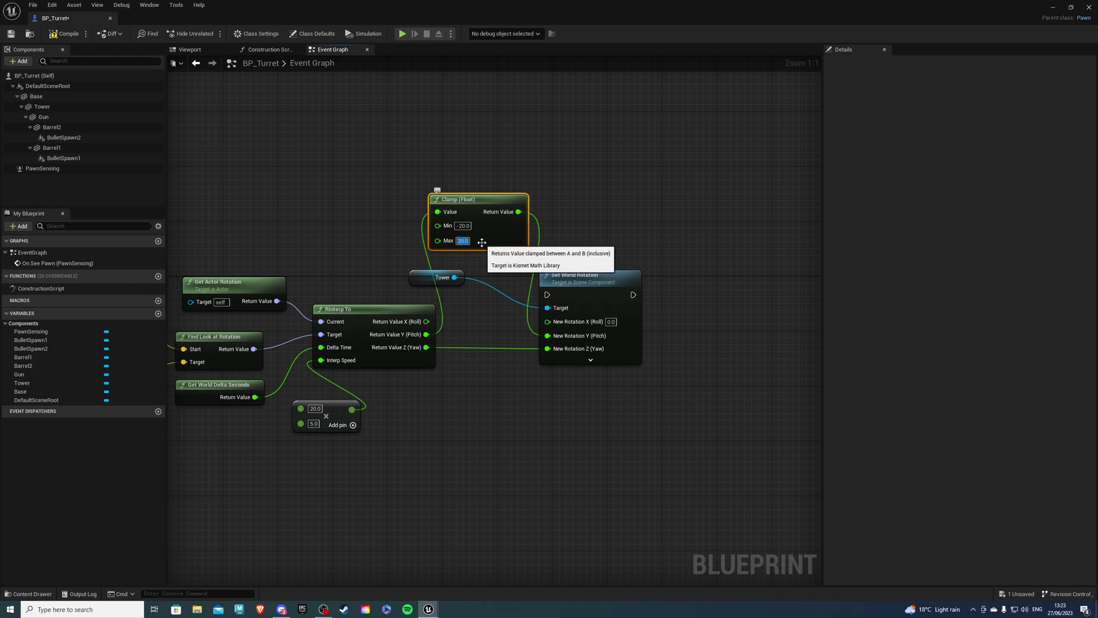
pyautogui.click(588, 209)
# - Add a Set Actor Rotation node and run it after Set World Rotation
pyautogui.moveTo(603, 234); pyautogui.dragTo(494, 255, button='right')
pyautogui.moveTo(660, 297); pyautogui.dragTo(583, 297, button='right')
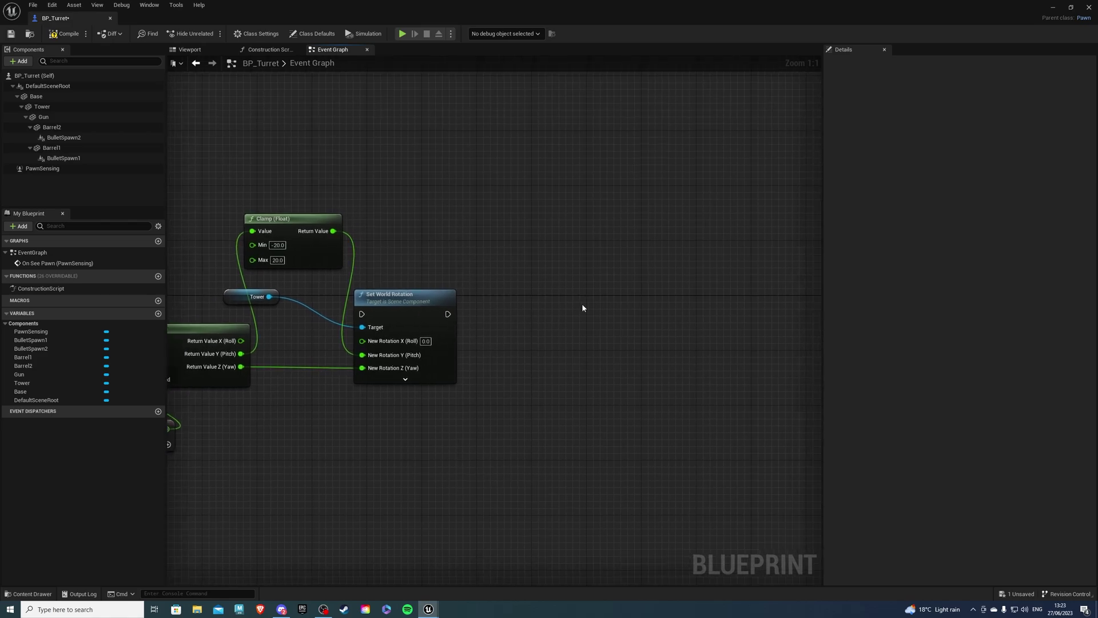
pyautogui.rightClick(527, 308)
pyautogui.write('set actor t')
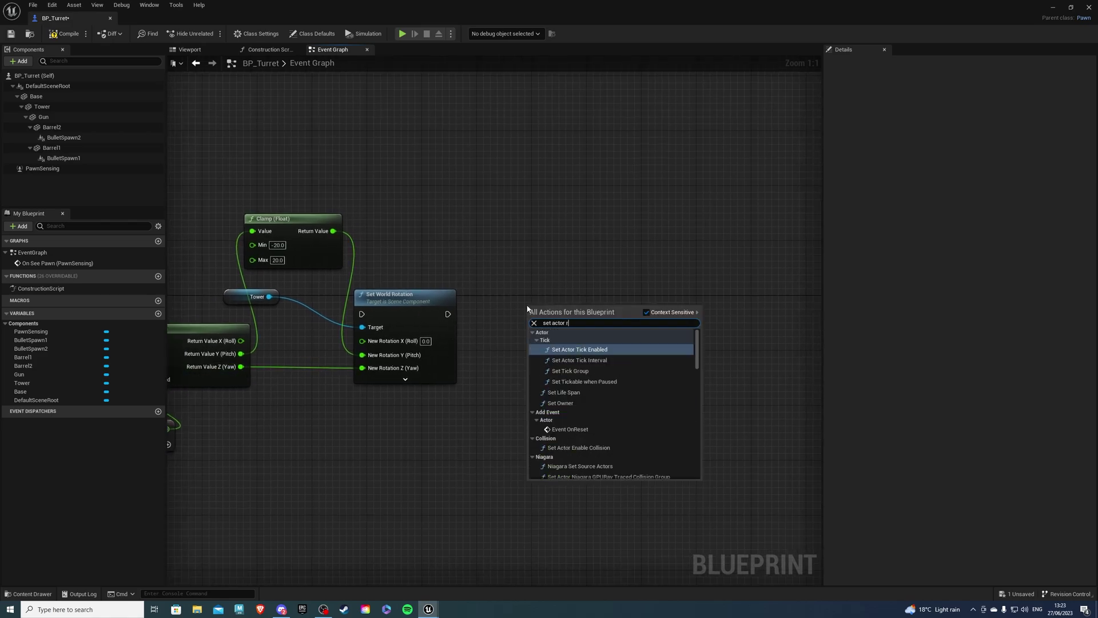
pyautogui.write('ot')
pyautogui.click(561, 363)
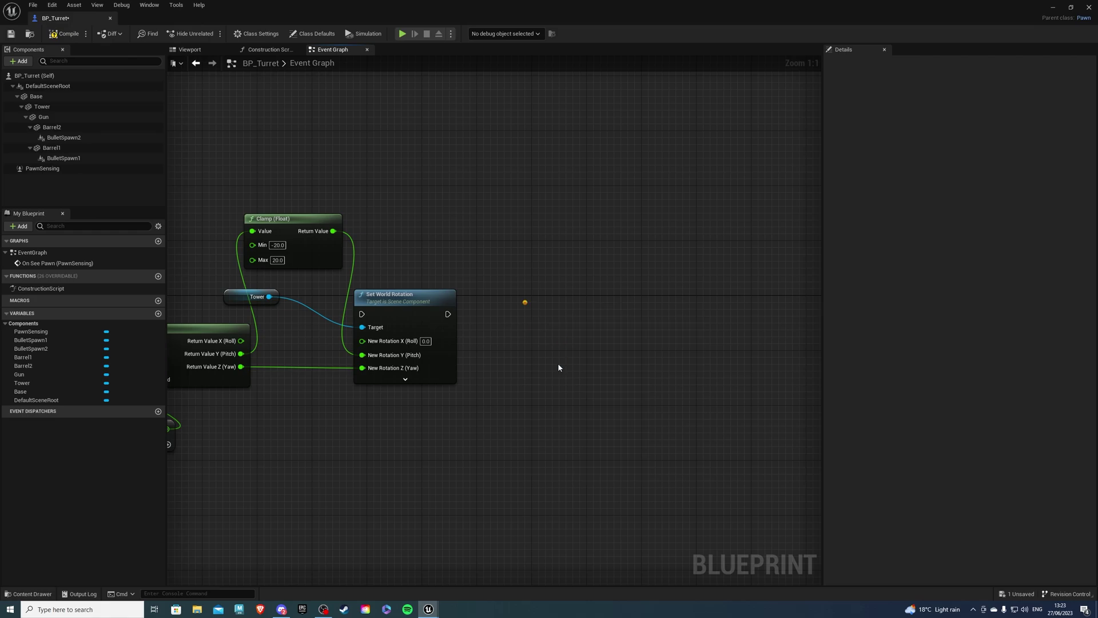
pyautogui.moveTo(446, 313); pyautogui.dragTo(533, 321)
# - Split Set Actor Rotation's New Rotation and connect RInterp To's yaw output to its yaw input
pyautogui.moveTo(500, 357); pyautogui.dragTo(615, 318, button='right')
pyautogui.rightClick(615, 318)
pyautogui.click(668, 355)
pyautogui.click(422, 380)
pyautogui.moveTo(329, 337); pyautogui.dragTo(615, 351)
# - Insert a Sequence node after Cast To BP_ThirdPersonCharacter and connect Then 0 to Set World Rotation
pyautogui.moveTo(483, 402); pyautogui.dragTo(551, 336, button='right')
pyautogui.scroll(-3, 600, 340)
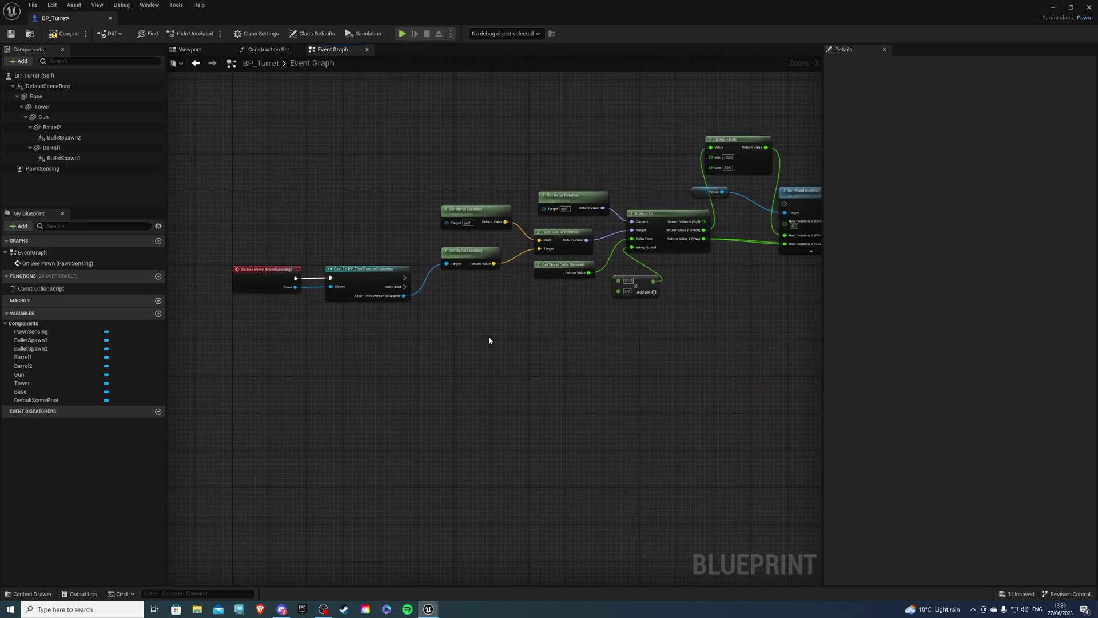
pyautogui.scroll(2, 490, 338)
pyautogui.scroll(-1, 502, 360)
pyautogui.moveTo(503, 361); pyautogui.dragTo(412, 384, button='right')
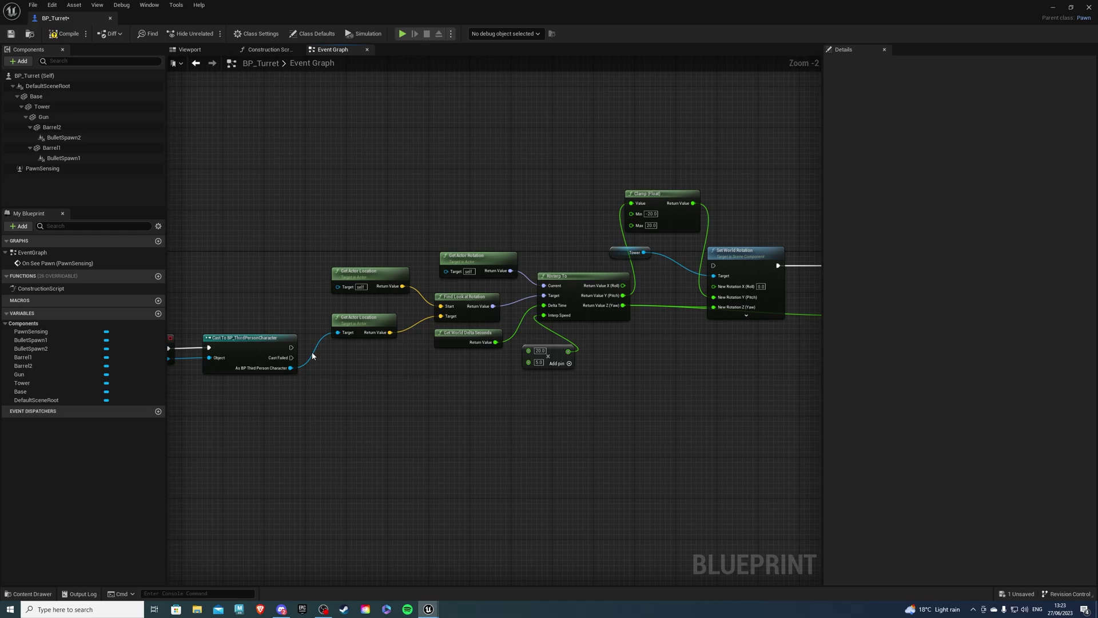
pyautogui.press('s')
pyautogui.click(375, 387)
pyautogui.moveTo(388, 396); pyautogui.dragTo(386, 378)
pyautogui.click(337, 369)
pyautogui.moveTo(291, 347); pyautogui.dragTo(712, 266)
pyautogui.moveTo(534, 415); pyautogui.dragTo(585, 332, button='right')
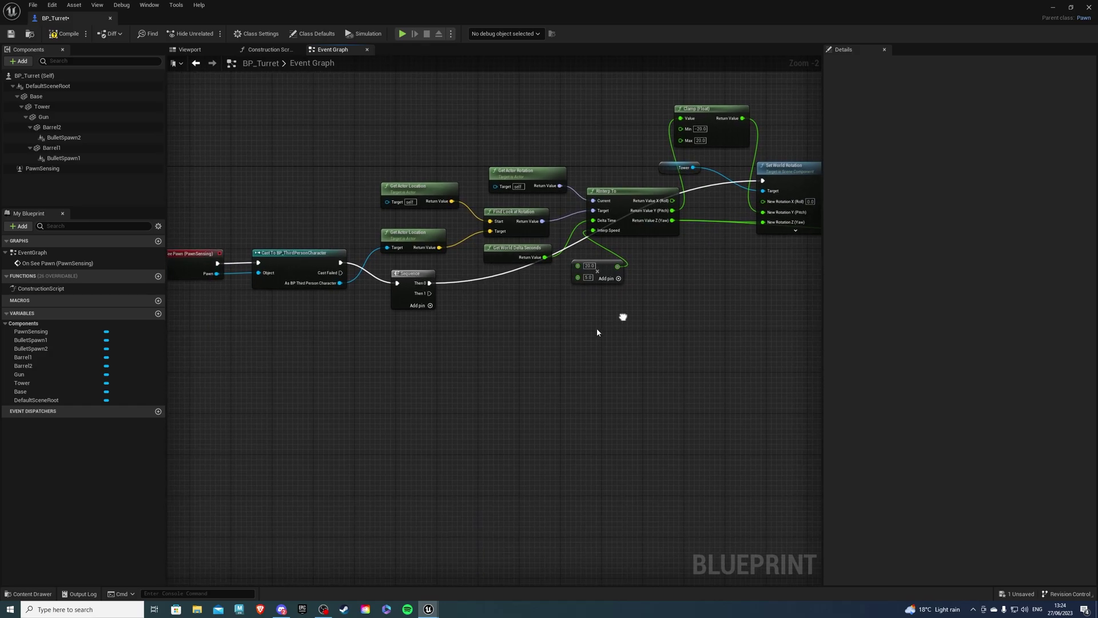
# - Add a Retriggerable Delay with a Duration of 0.1, executed from the Sequence node's Then 1
pyautogui.scroll(2, 576, 341)
pyautogui.moveTo(470, 324); pyautogui.dragTo(416, 314, button='right')
pyautogui.rightClick(417, 314)
pyautogui.write('retri')
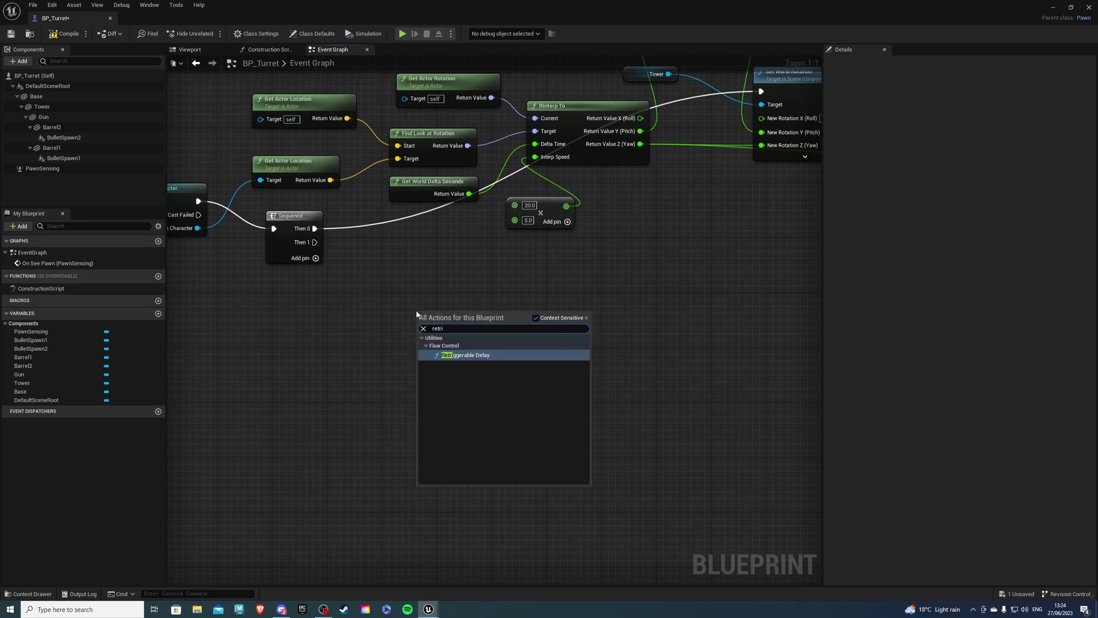
pyautogui.press('Return')
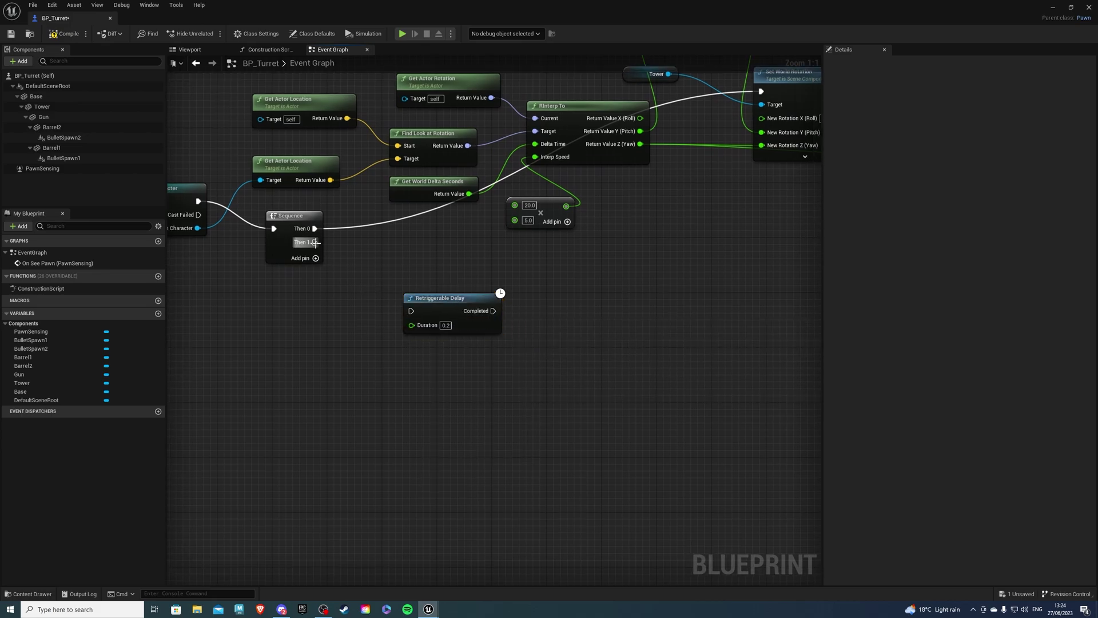
pyautogui.moveTo(315, 242); pyautogui.dragTo(471, 341)
pyautogui.click(453, 333)
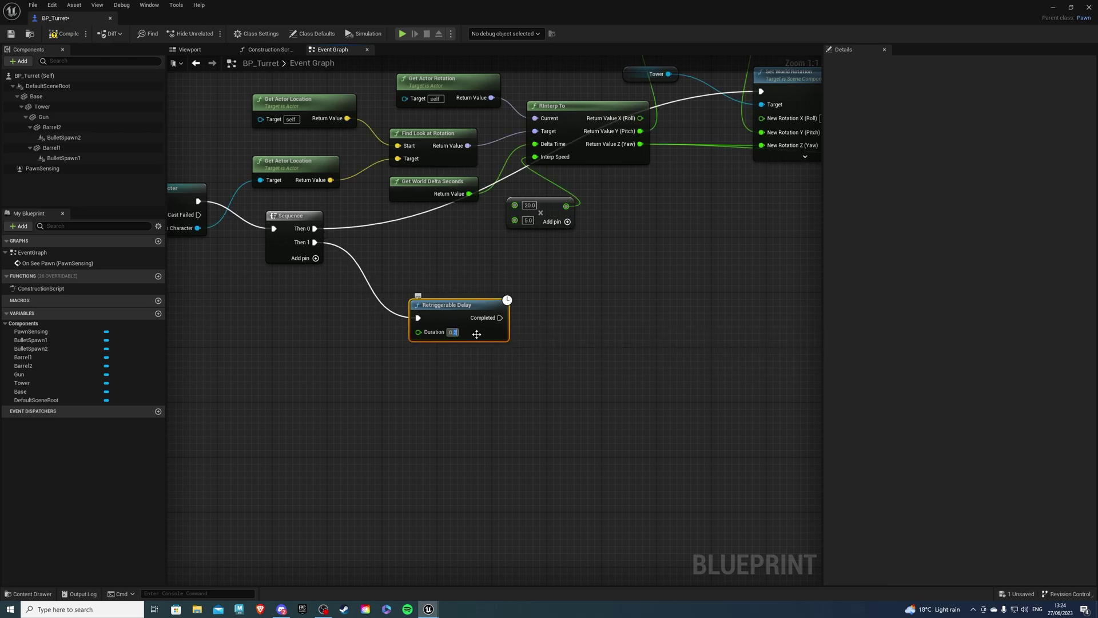
pyautogui.write('1')
pyautogui.click(560, 315)
pyautogui.moveTo(559, 334); pyautogui.dragTo(482, 316, button='right')
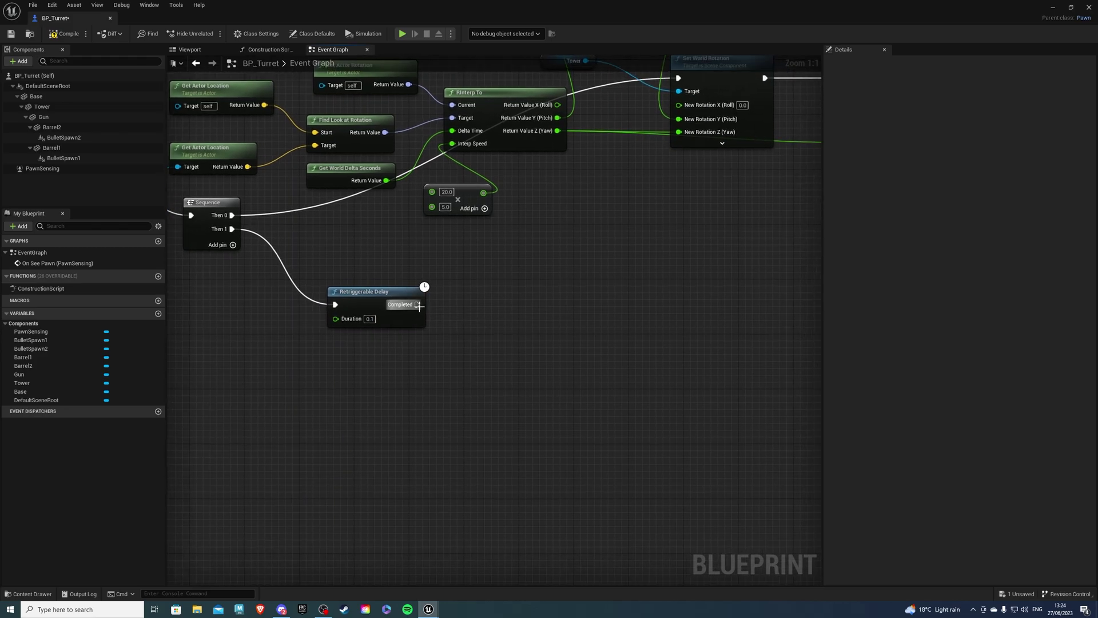
# - Add a Spawn Actor from Class node executed from the Retriggerable Delay's Completed output and set its class to BP_Bullet
pyautogui.moveTo(418, 304); pyautogui.dragTo(467, 304)
pyautogui.write('spawn')
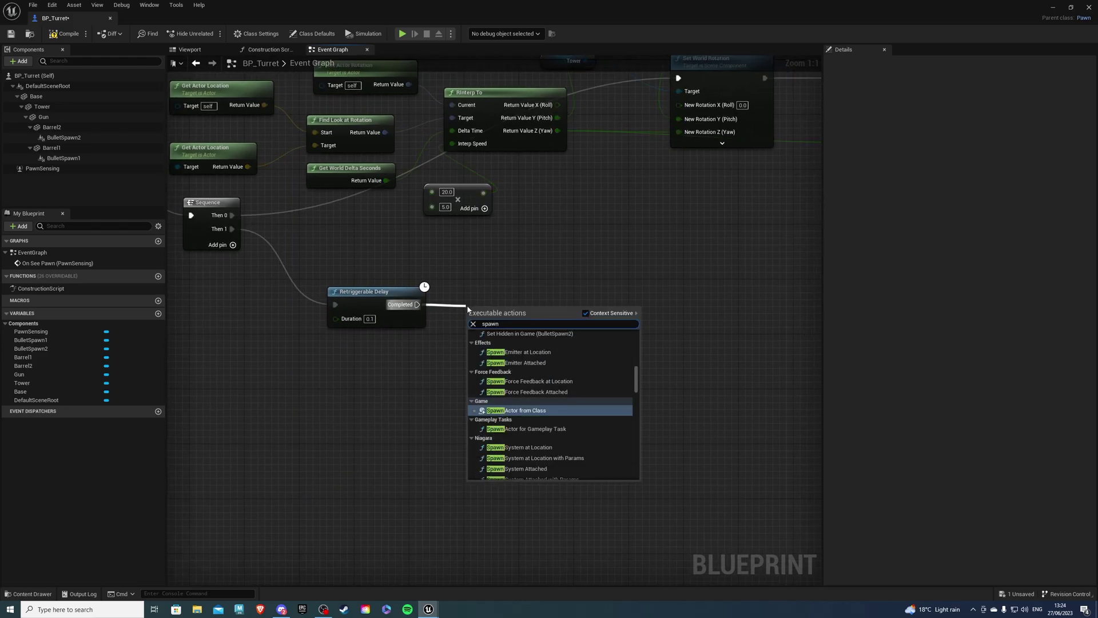
pyautogui.write(' act')
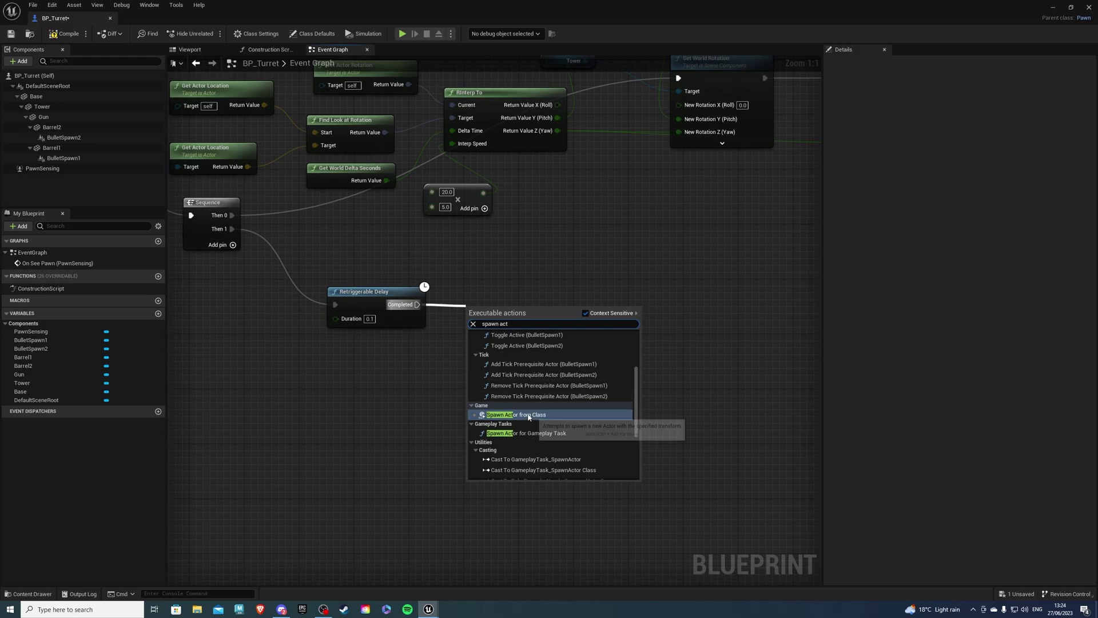
pyautogui.click(518, 414)
pyautogui.click(533, 327)
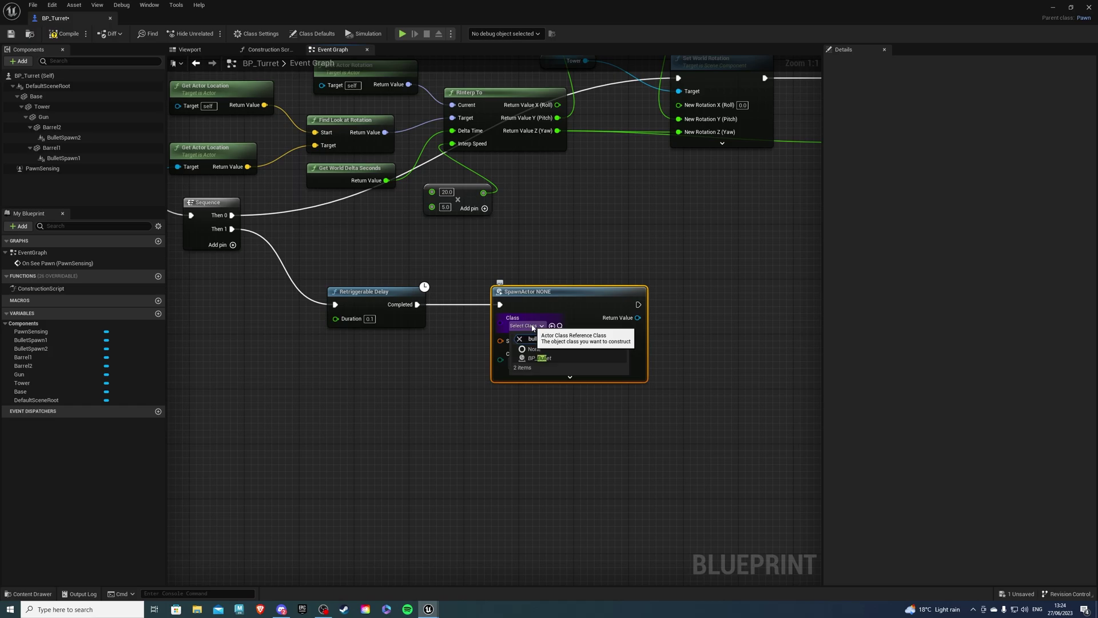
pyautogui.click(555, 357)
pyautogui.click(418, 351)
# - Feed the Spawn Transform of SpawnActor BP Bullet with a Get World Transform node targeting BulletSpawn1, and tidy the nodes
pyautogui.moveTo(406, 363); pyautogui.dragTo(466, 348, button='right')
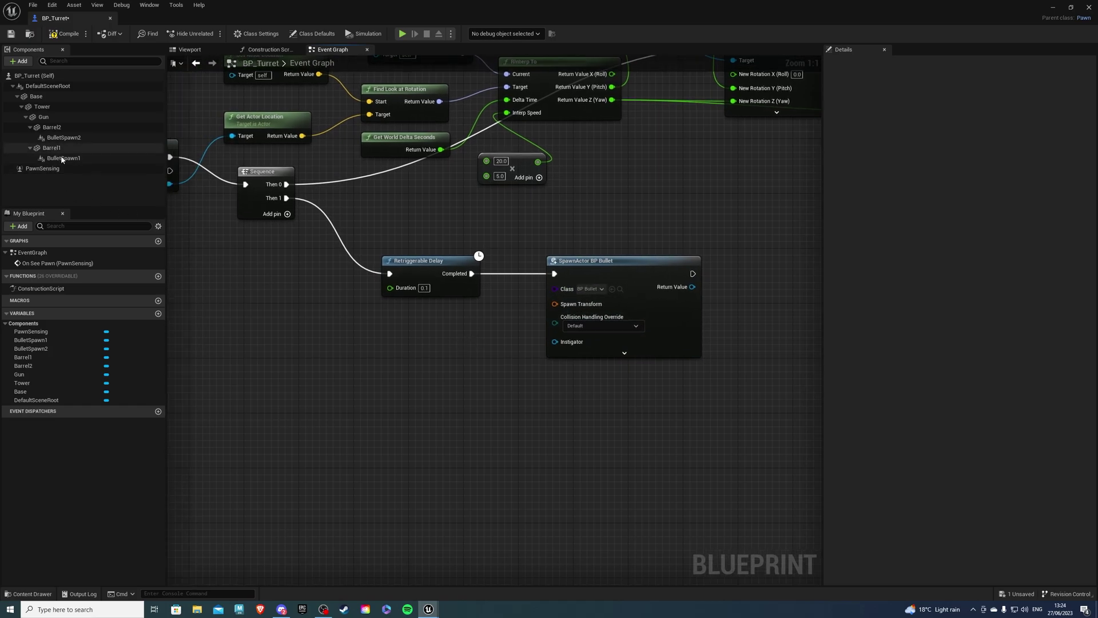
pyautogui.moveTo(55, 160); pyautogui.dragTo(464, 350)
pyautogui.write('get world tran')
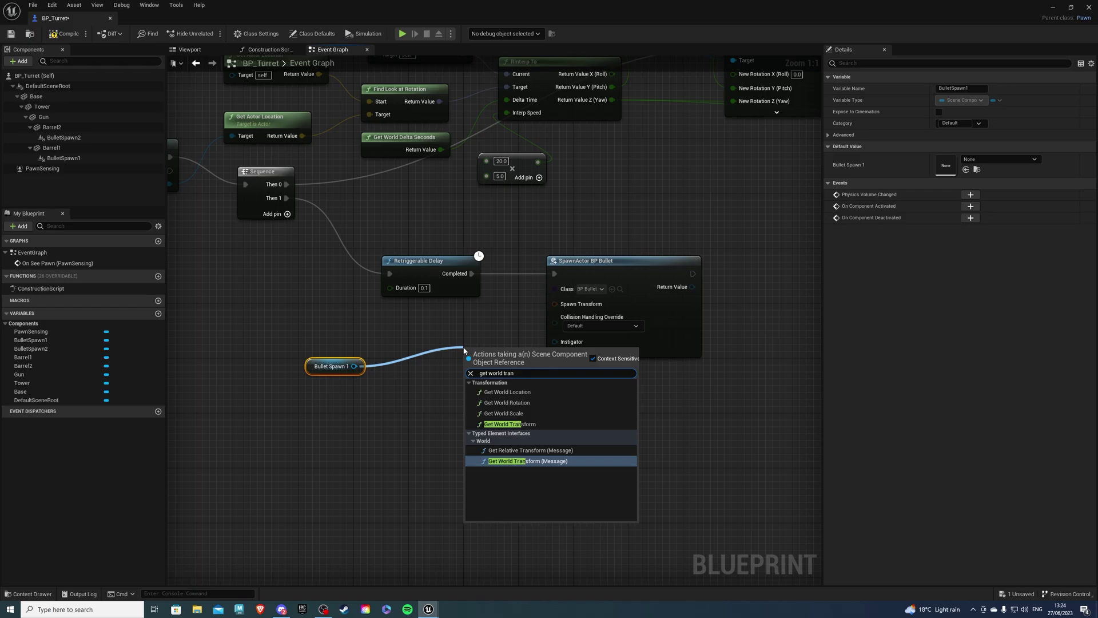
pyautogui.click(508, 423)
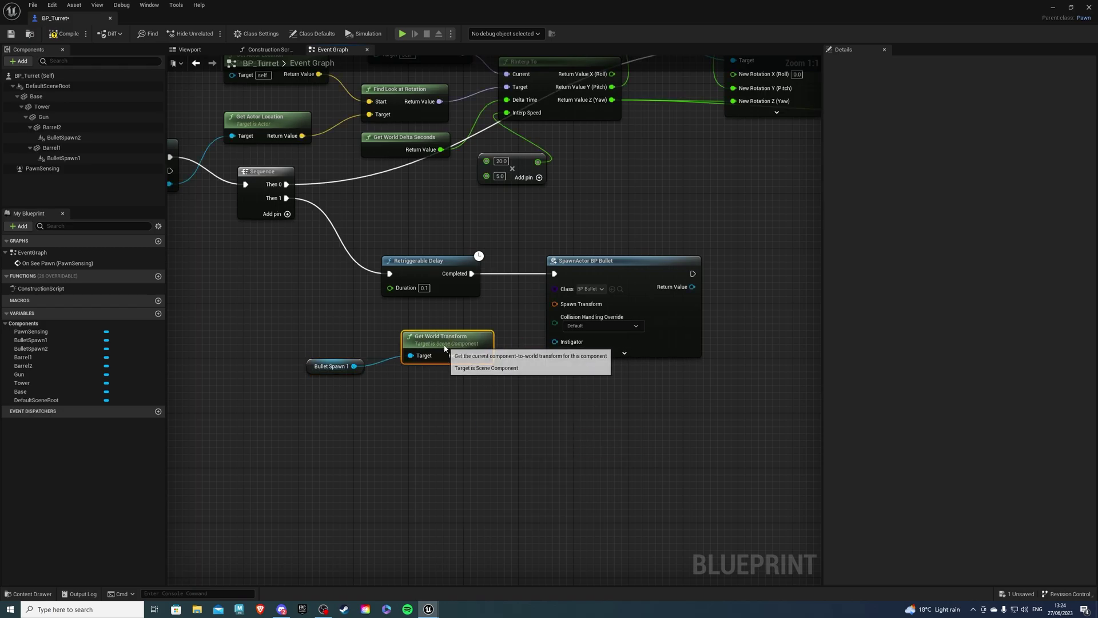
pyautogui.moveTo(483, 355); pyautogui.dragTo(555, 304)
pyautogui.moveTo(446, 339); pyautogui.dragTo(446, 318)
pyautogui.click(327, 358)
pyautogui.moveTo(320, 361); pyautogui.dragTo(347, 326)
pyautogui.moveTo(446, 362); pyautogui.dragTo(351, 359, button='right')
pyautogui.click(351, 358)
pyautogui.moveTo(263, 324); pyautogui.dragTo(263, 324)
# - Duplicate the Get World Transform and SpawnActor BP Bullet nodes and execute the copy after the first spawn node
pyautogui.moveTo(573, 408); pyautogui.dragTo(305, 330)
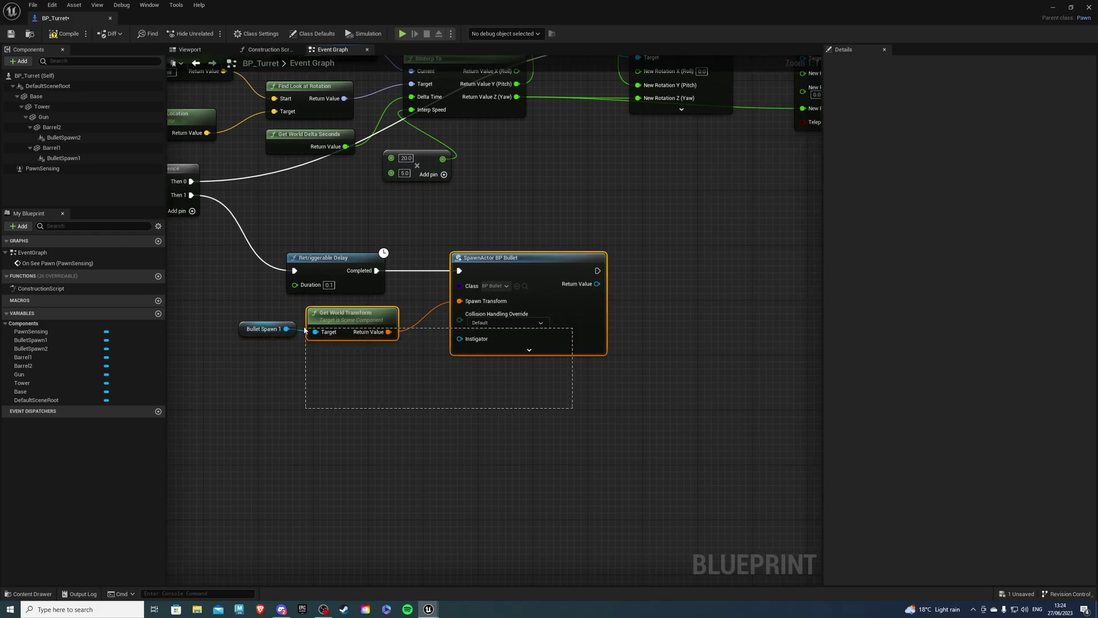
pyautogui.moveTo(615, 318); pyautogui.dragTo(443, 342, button='right')
pyautogui.click(533, 326)
pyautogui.hotkey('ctrl', 'v')
pyautogui.click(540, 323)
pyautogui.moveTo(422, 296); pyautogui.dragTo(596, 286)
pyautogui.click(474, 265)
pyautogui.moveTo(474, 266); pyautogui.dragTo(627, 241, button='right')
pyautogui.moveTo(556, 230); pyautogui.dragTo(442, 226, button='right')
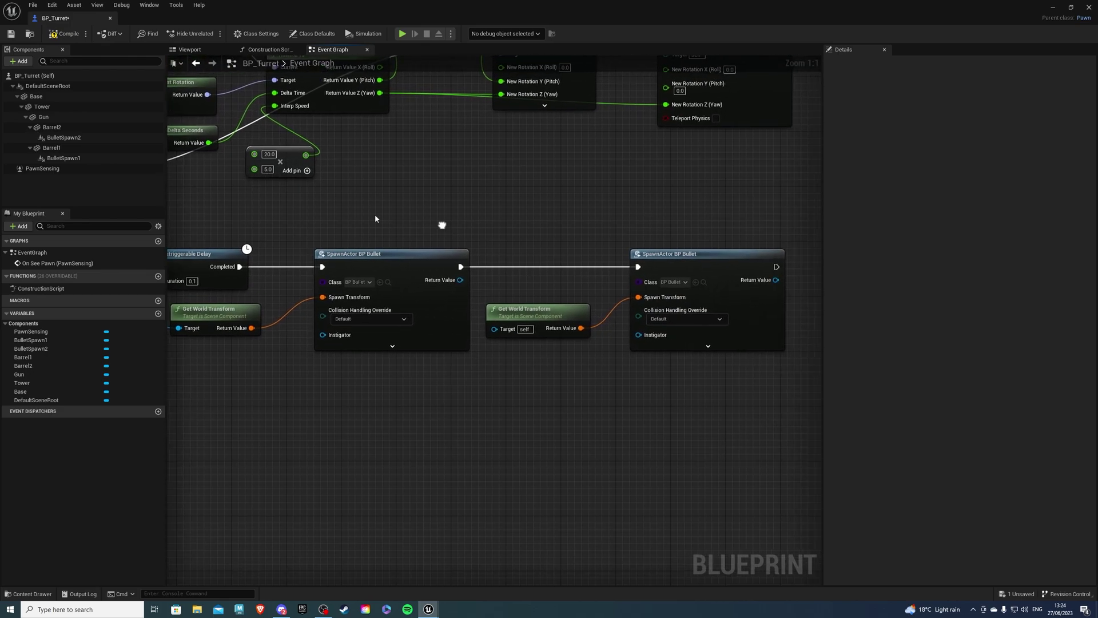
# - Add a BulletSpawn2 reference, connect it to the second Get World Transform's target, and tidy the nodes
pyautogui.moveTo(65, 137); pyautogui.dragTo(496, 330)
pyautogui.moveTo(572, 228); pyautogui.dragTo(518, 283)
pyautogui.click(487, 247)
pyautogui.moveTo(486, 247); pyautogui.dragTo(610, 227, button='right')
pyautogui.moveTo(493, 371); pyautogui.dragTo(303, 256)
pyautogui.click(549, 367)
pyautogui.moveTo(549, 367); pyautogui.dragTo(427, 358, button='right')
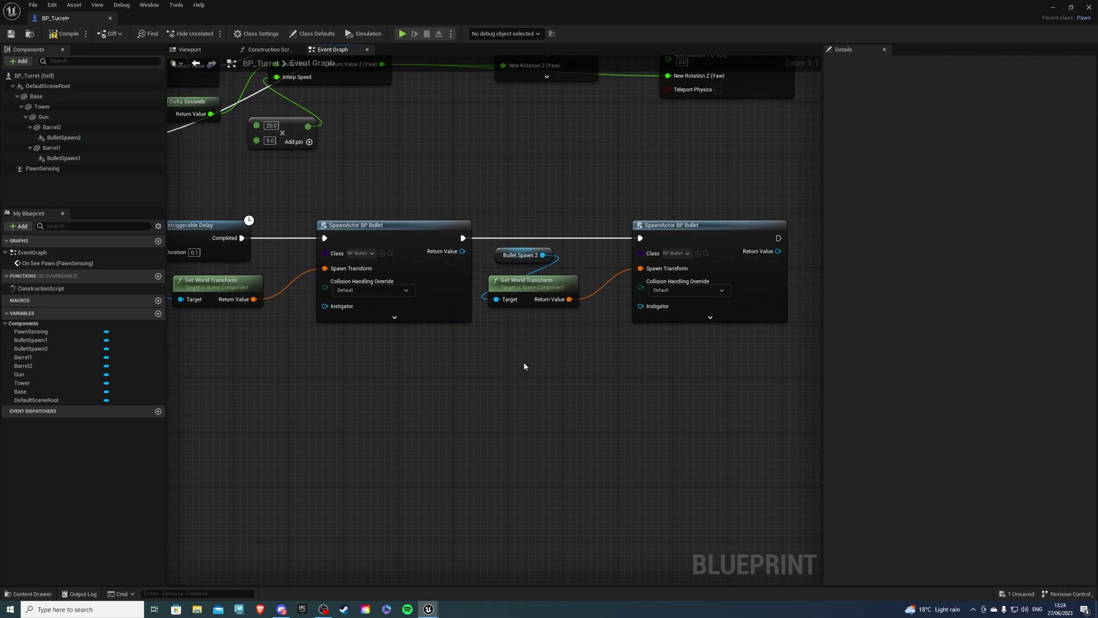
# - Add a Sphere Collision component to the turret and name it Collision
pyautogui.scroll(-5, 390, 399)
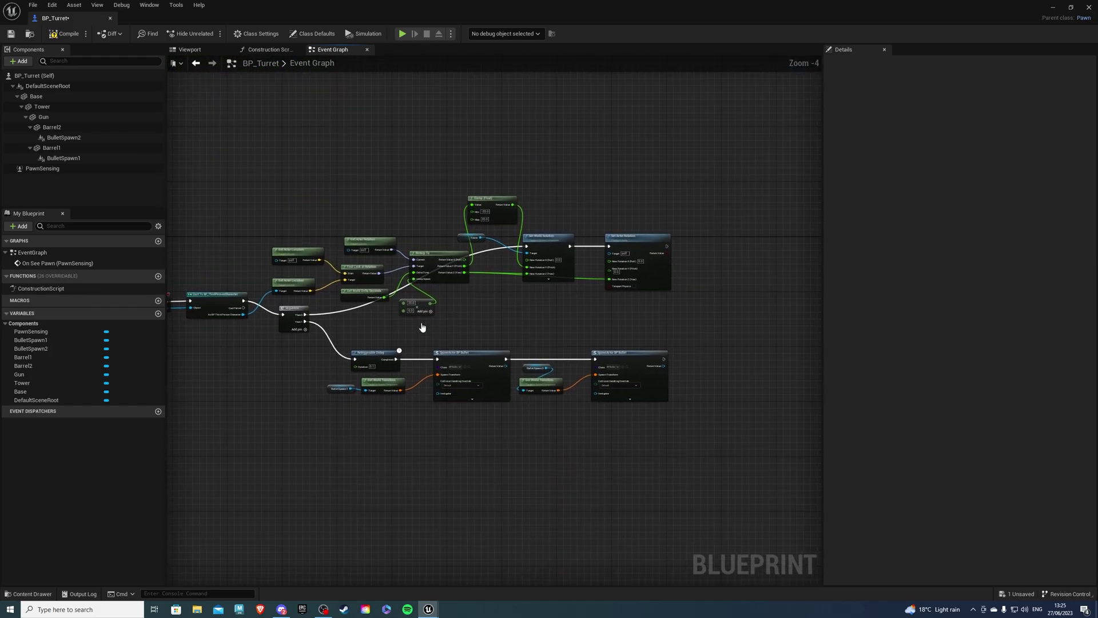
pyautogui.moveTo(463, 441); pyautogui.dragTo(486, 348, button='right')
pyautogui.scroll(2, 457, 337)
pyautogui.click(189, 50)
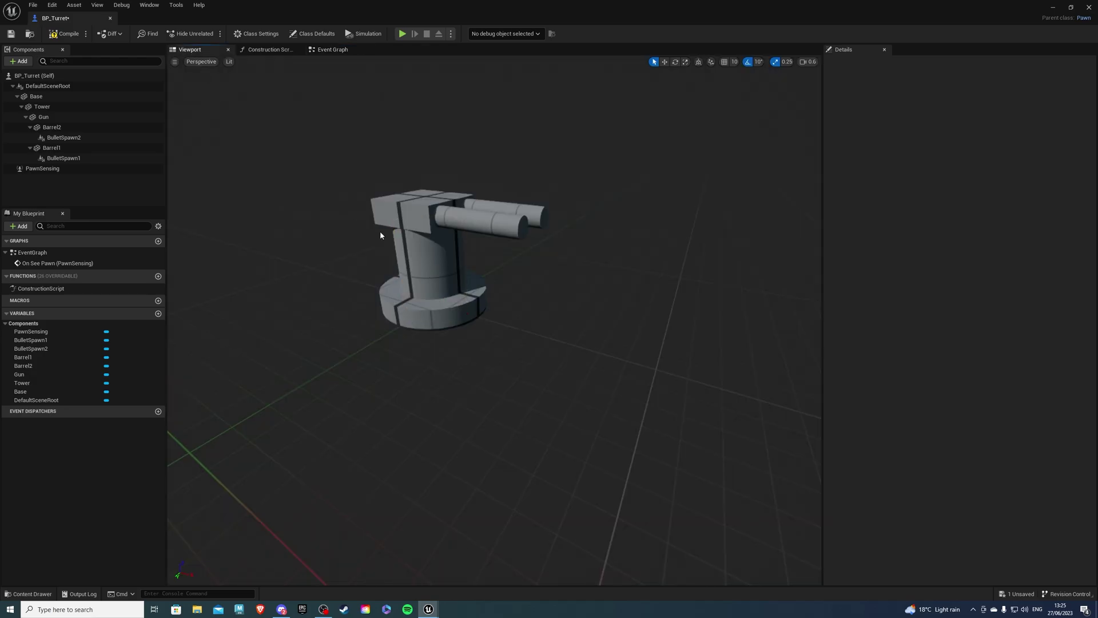
pyautogui.moveTo(390, 327); pyautogui.dragTo(357, 334, button='right')
pyautogui.scroll(-1, 390, 327)
pyautogui.click(27, 75)
pyautogui.click(23, 62)
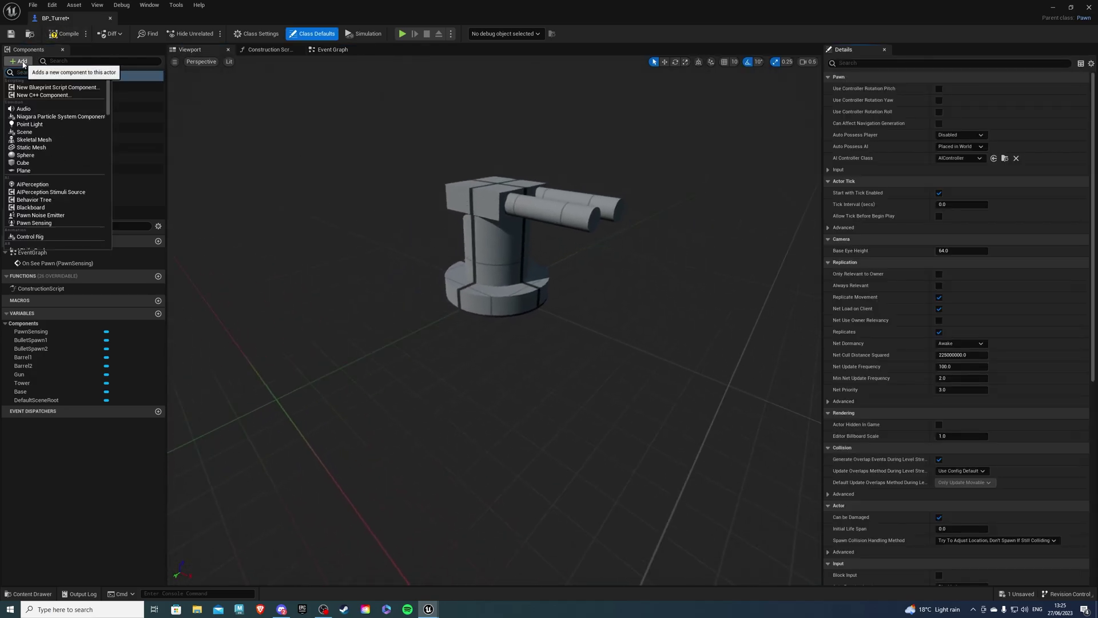
pyautogui.write('sphere')
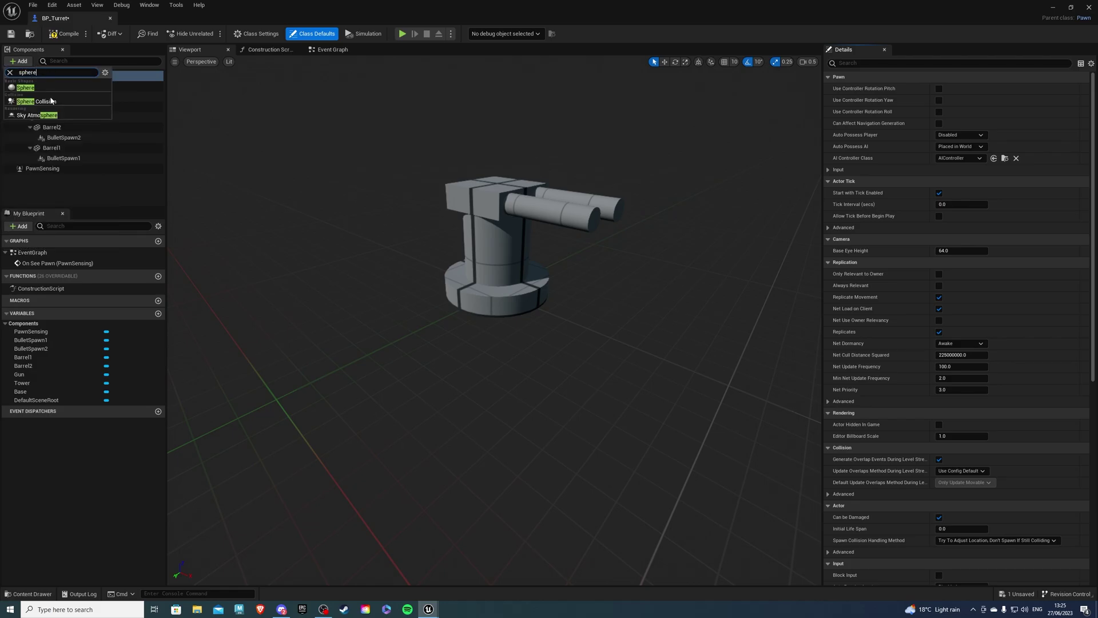
pyautogui.click(40, 102)
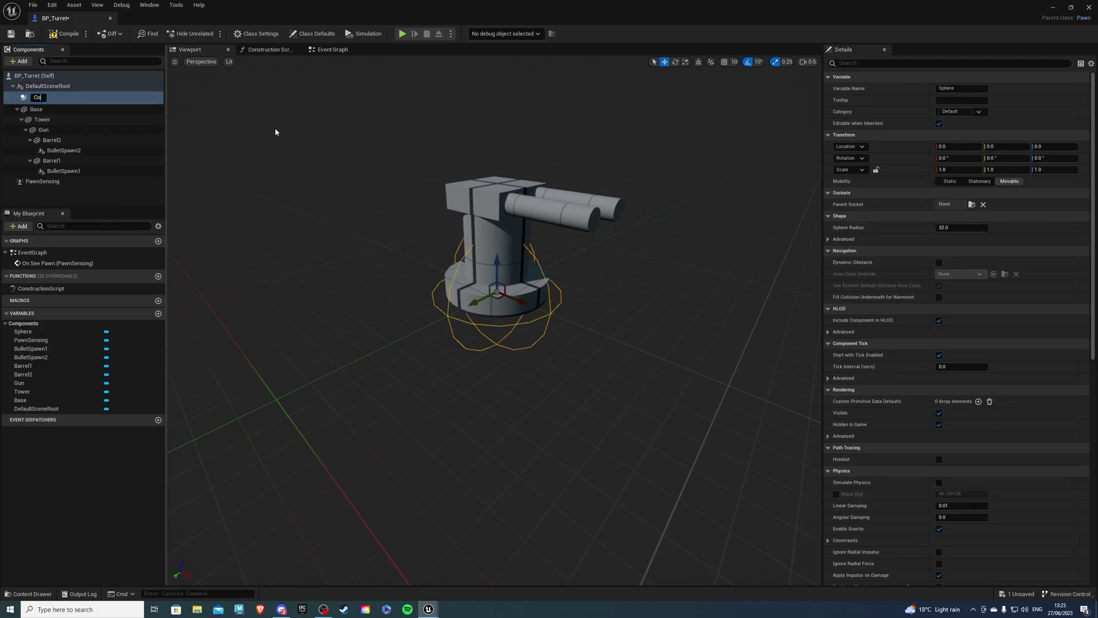
pyautogui.write('Collision')
pyautogui.press('Return')
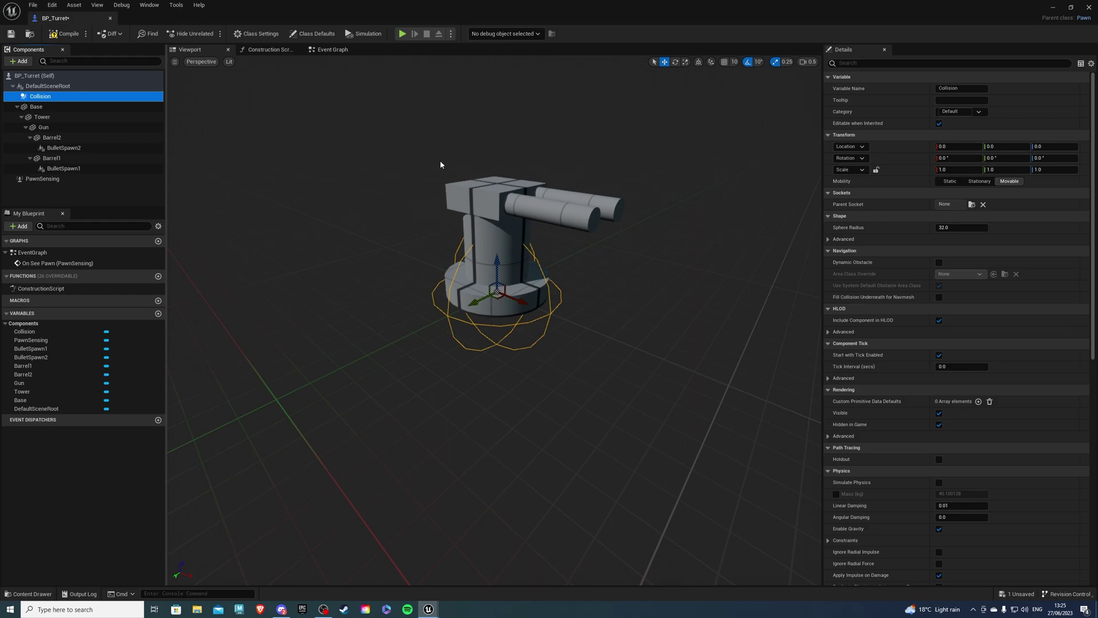
pyautogui.press('Return')
# - Set the Collision component's Sphere Radius to 500 and compile the blueprint
pyautogui.moveTo(743, 246); pyautogui.dragTo(666, 246, button='right')
pyautogui.press('w')
pyautogui.click(970, 225)
pyautogui.press('Return')
pyautogui.press('s')
pyautogui.press('q')
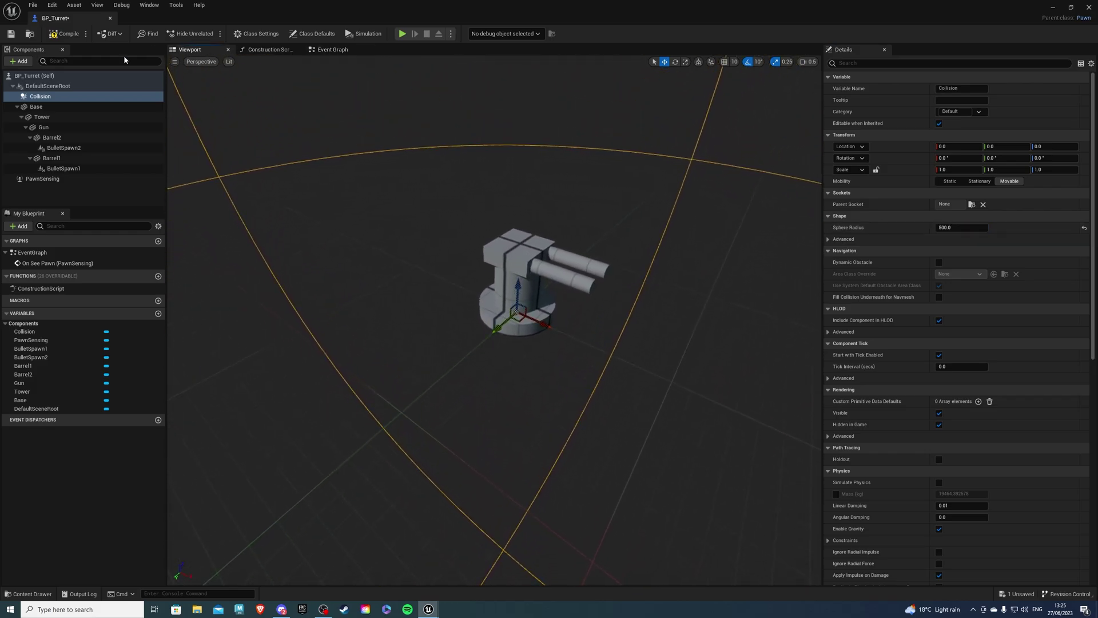
pyautogui.click(62, 35)
# - Add an On Component Begin Overlap event for the Collision component in the event graph
pyautogui.click(331, 50)
pyautogui.scroll(2, 486, 252)
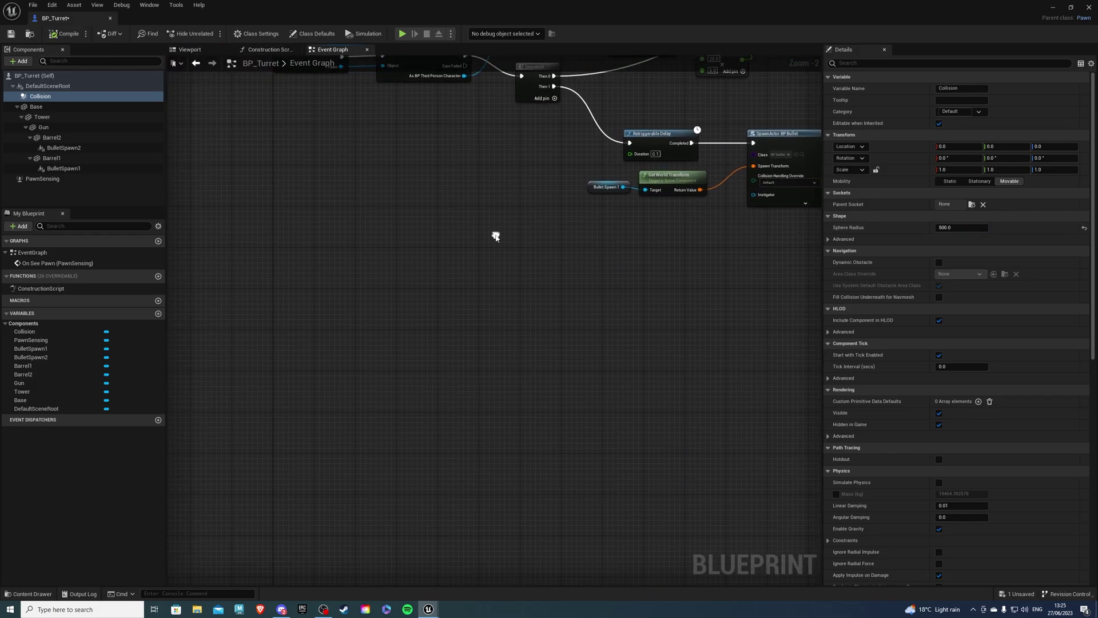
pyautogui.rightClick(38, 96)
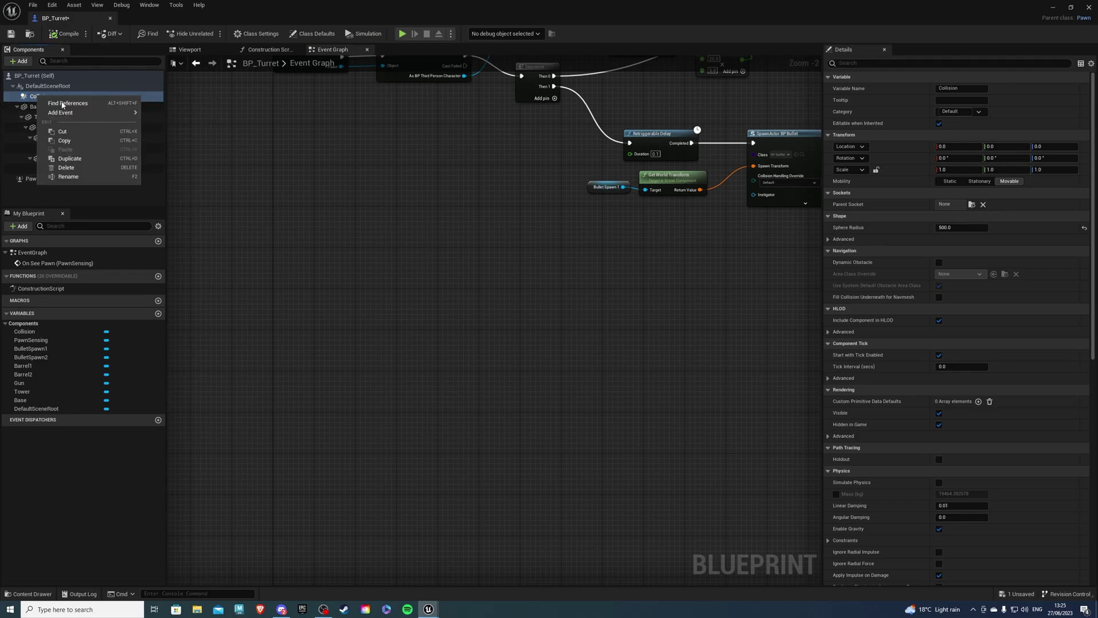
pyautogui.moveTo(62, 113)
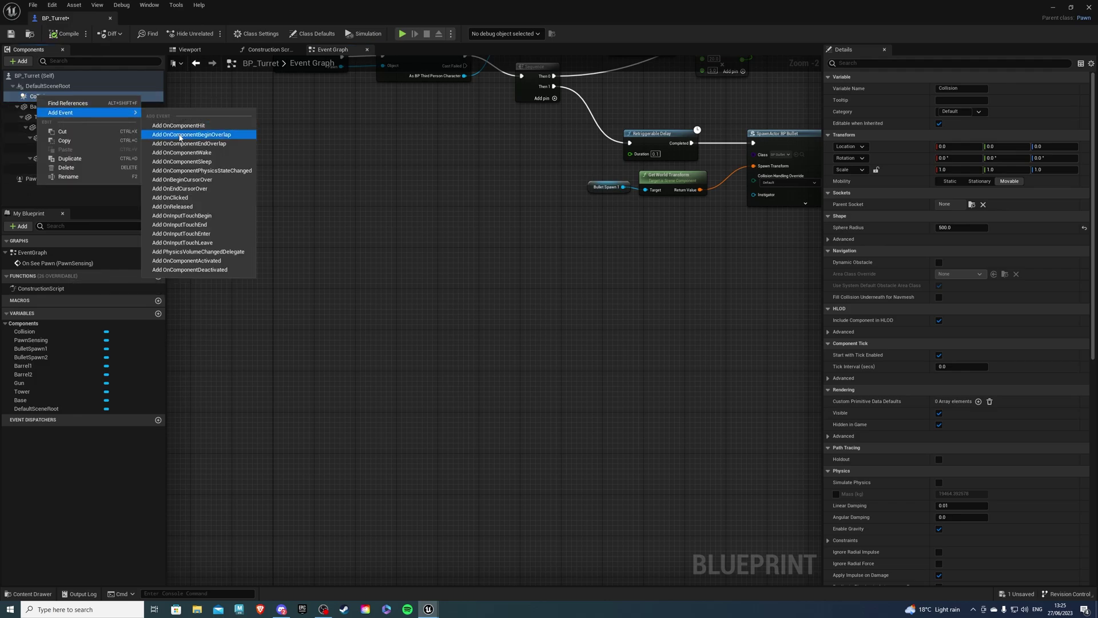
pyautogui.click(191, 136)
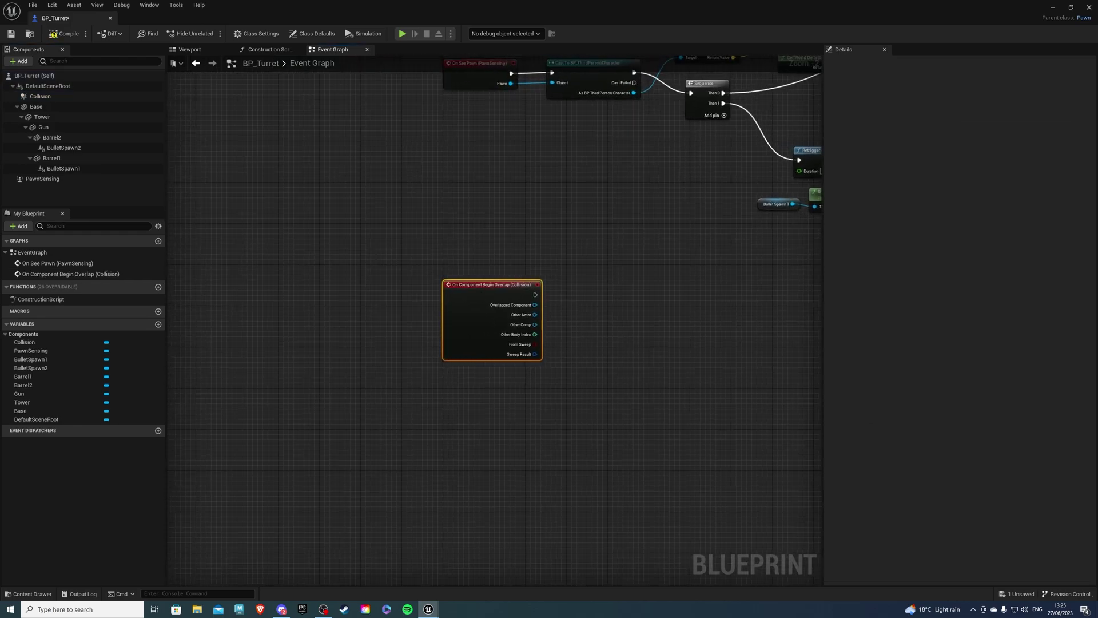
pyautogui.moveTo(473, 299); pyautogui.dragTo(360, 275, button='right')
pyautogui.moveTo(444, 256)
pyautogui.mouseDown(button='right')
pyautogui.moveTo(441, 281)
pyautogui.moveTo(444, 258)
pyautogui.mouseUp(button='right')
pyautogui.scroll(1, 445, 258)
pyautogui.click(481, 299)
pyautogui.moveTo(481, 300); pyautogui.dragTo(378, 329, button='right')
# - Cast the overlap event's Other Actor to BP_ThirdPersonCharacter and execute the cast from the event
pyautogui.moveTo(313, 324); pyautogui.dragTo(369, 316)
pyautogui.write('cas')
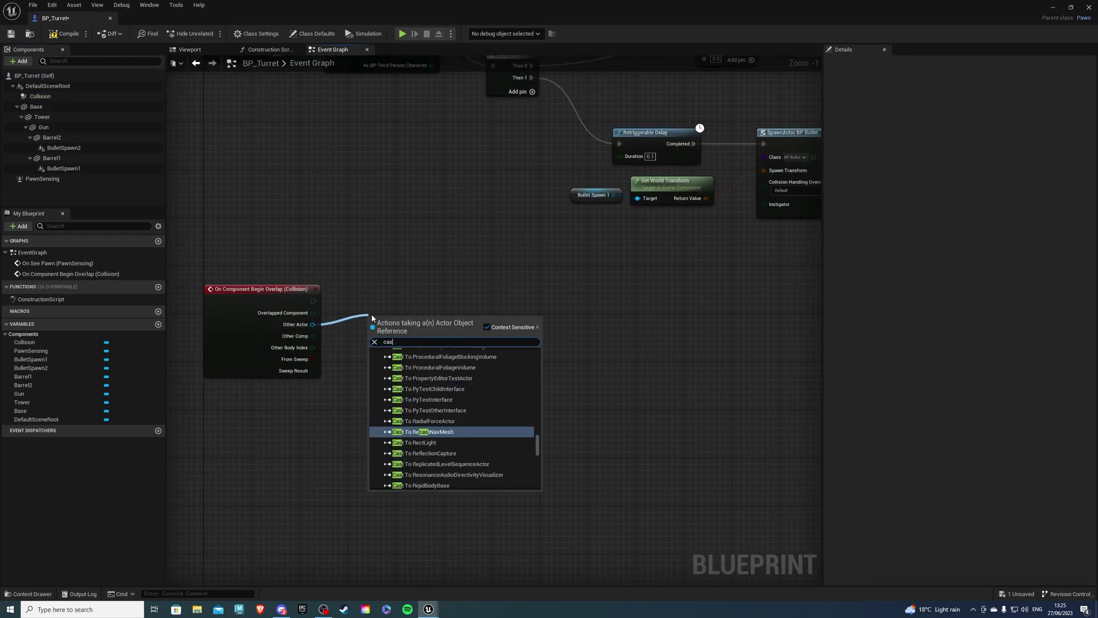
pyautogui.write('t to third')
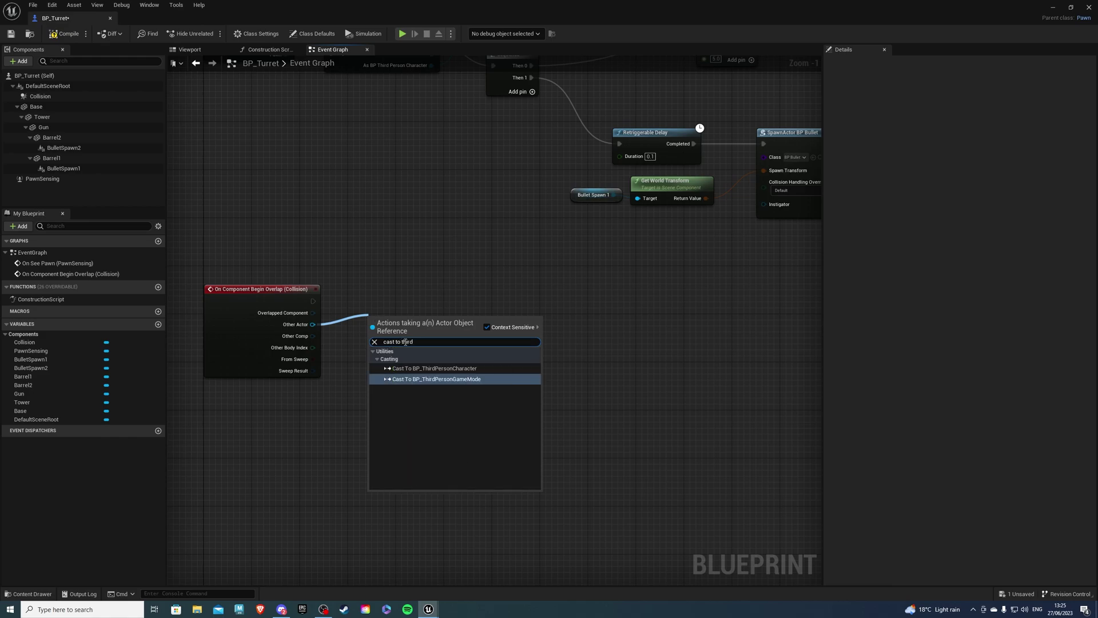
pyautogui.click(426, 366)
pyautogui.moveTo(416, 324); pyautogui.dragTo(410, 294)
pyautogui.moveTo(520, 347); pyautogui.dragTo(427, 334, button='right')
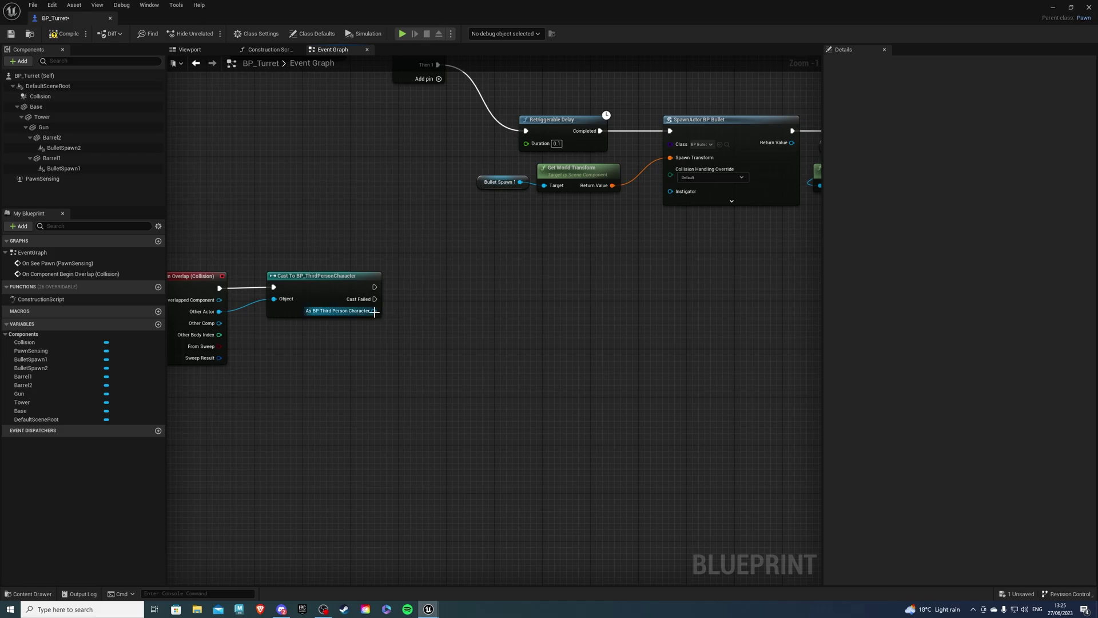
# - Add two Get Actor Location nodes, one targeting the cast character and the other targeting self
pyautogui.moveTo(374, 311); pyautogui.dragTo(437, 336)
pyautogui.write('get actor')
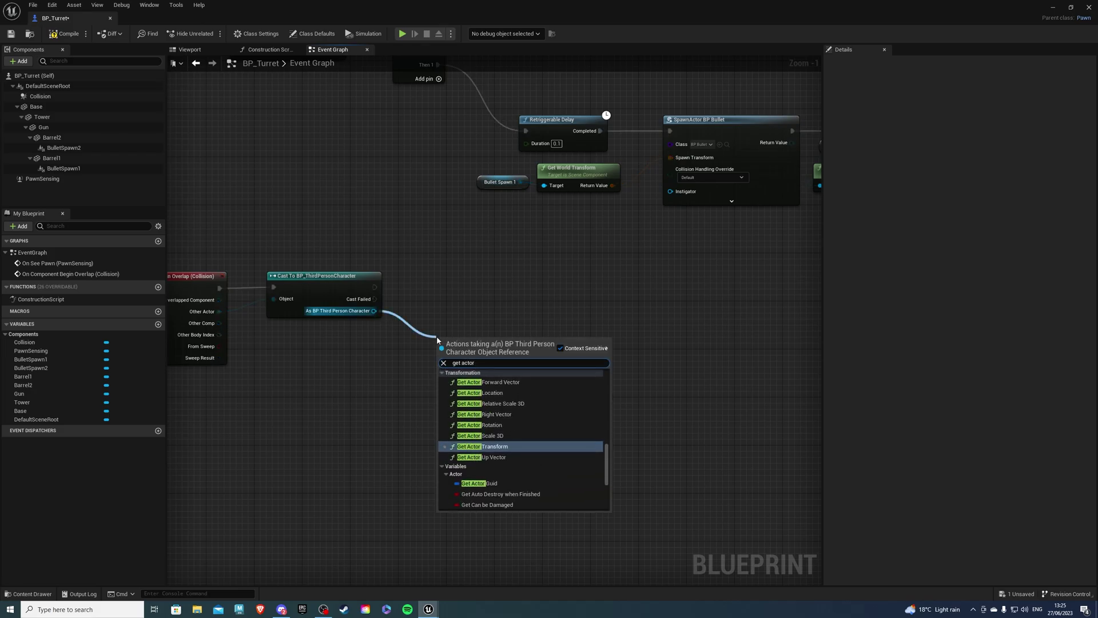
pyautogui.write(' loc')
pyautogui.click(470, 381)
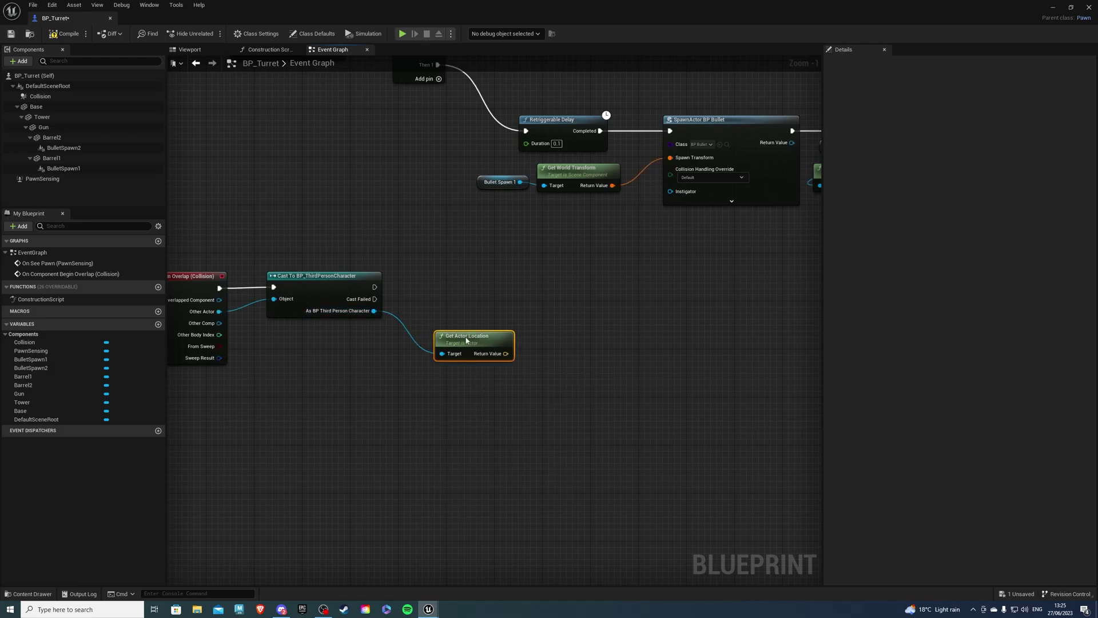
pyautogui.rightClick(457, 381)
pyautogui.write('get actor loc')
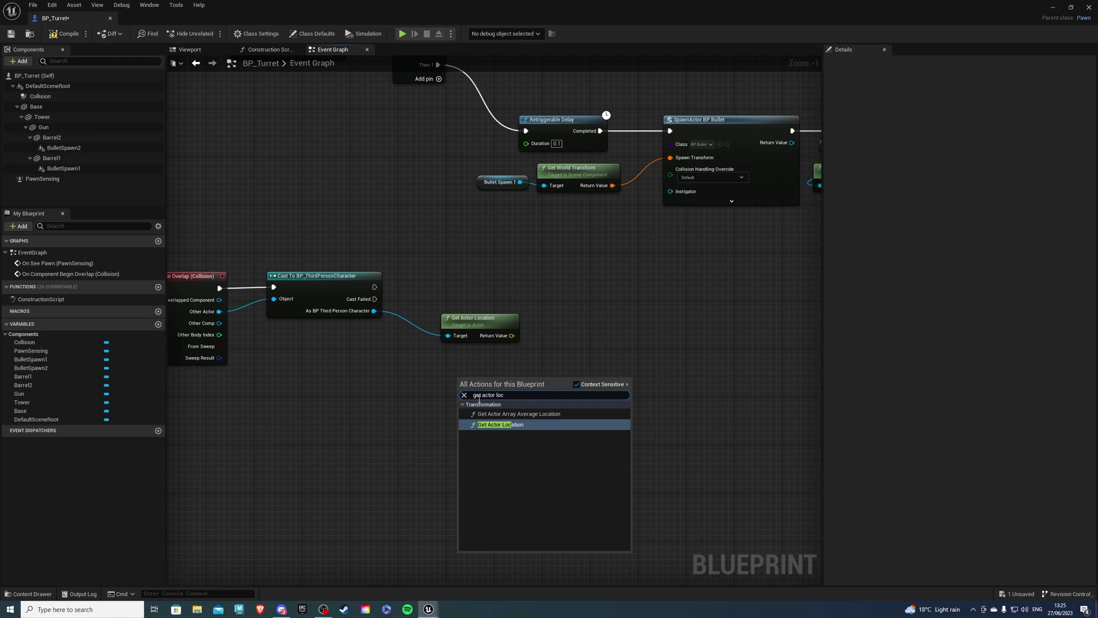
pyautogui.click(487, 426)
pyautogui.moveTo(492, 377); pyautogui.dragTo(439, 386, button='right')
# - Add a Find Look at Rotation node with the turret's location as Start and the character's location as Target
pyautogui.moveTo(446, 388); pyautogui.dragTo(514, 319)
pyautogui.write('find look')
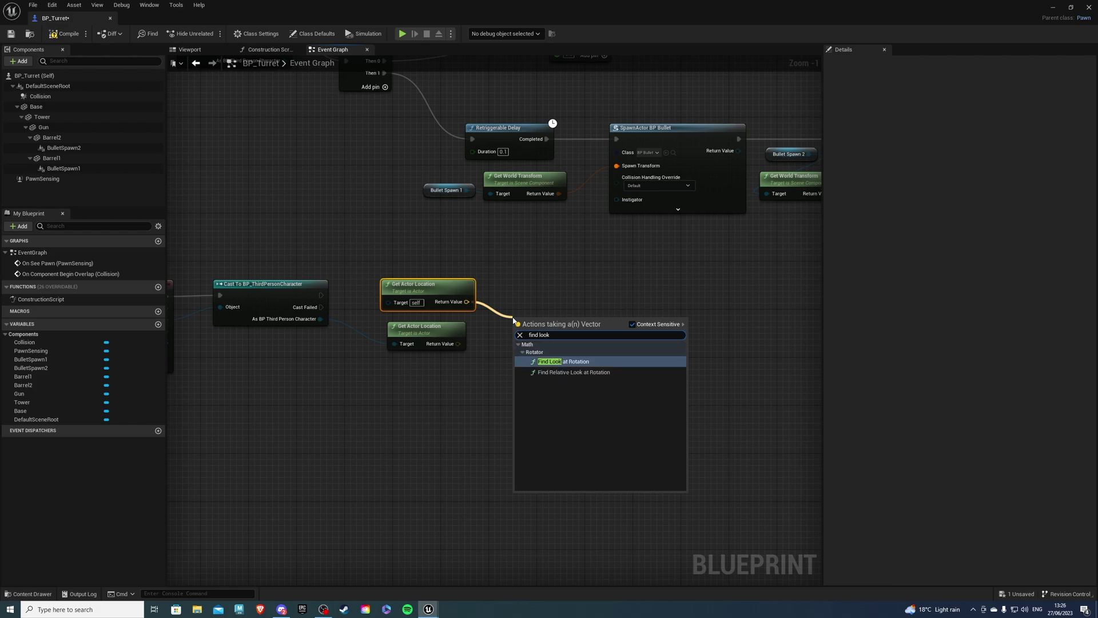
pyautogui.click(563, 362)
pyautogui.moveTo(519, 346); pyautogui.dragTo(459, 345)
pyautogui.moveTo(433, 298); pyautogui.dragTo(438, 298)
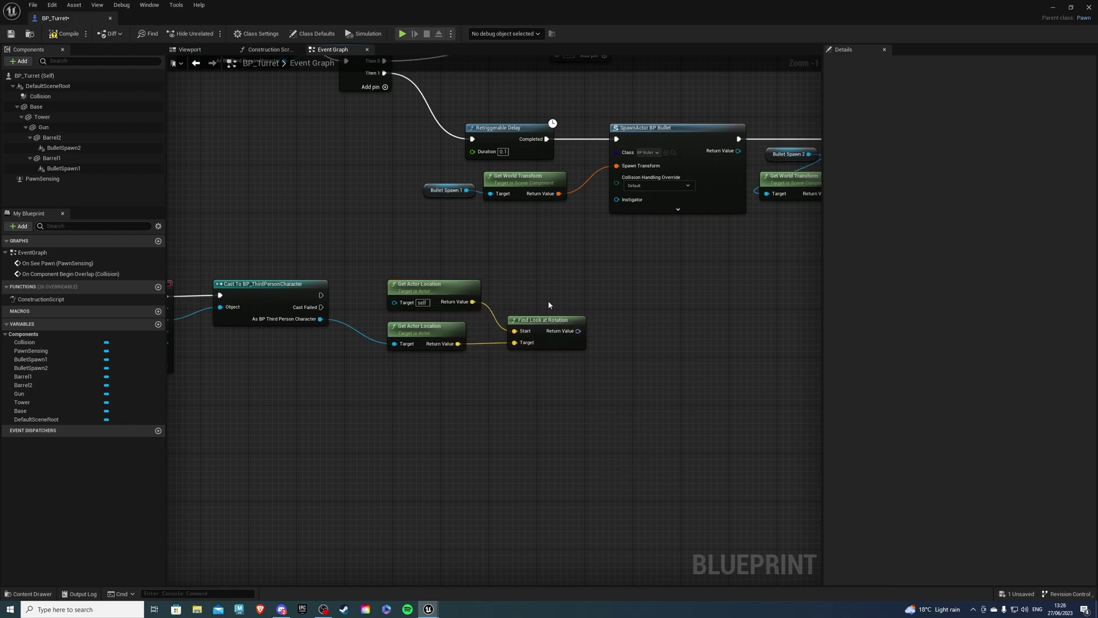
# - Split the new Find Look at Rotation node's Return Value into roll, pitch and yaw
pyautogui.scroll(1, 445, 308)
pyautogui.moveTo(550, 303); pyautogui.dragTo(403, 313, button='right')
pyautogui.rightClick(433, 334)
pyautogui.click(461, 360)
pyautogui.moveTo(474, 368); pyautogui.dragTo(507, 356, button='right')
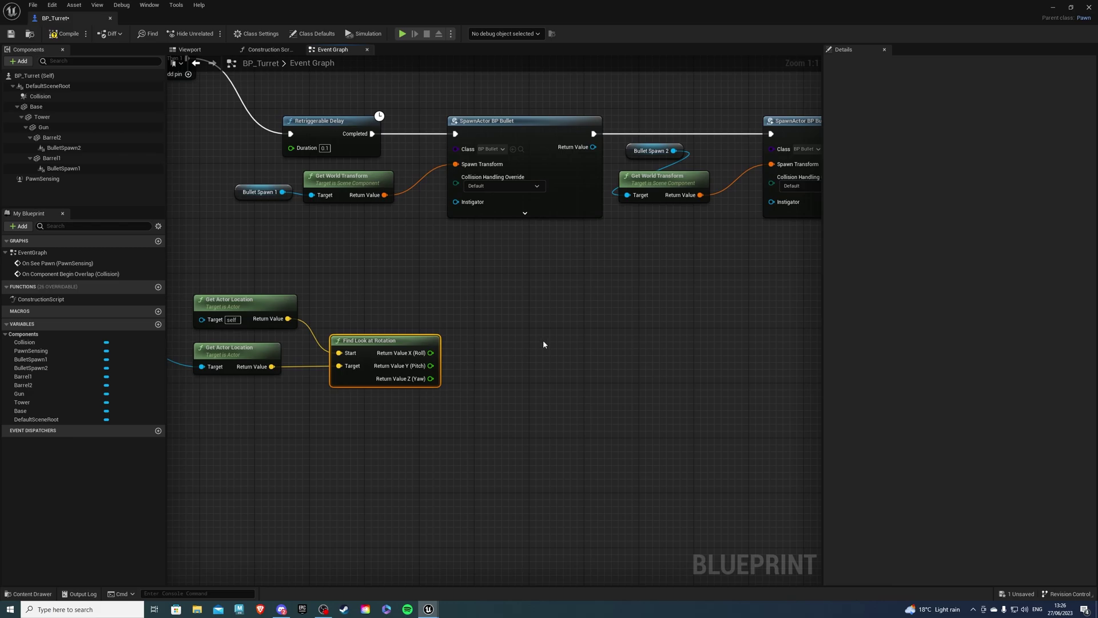
# - Add a Set Actor Rotation node, split its New Rotation, and connect the look-at pitch and yaw to it
pyautogui.rightClick(543, 344)
pyautogui.write('set actor rot')
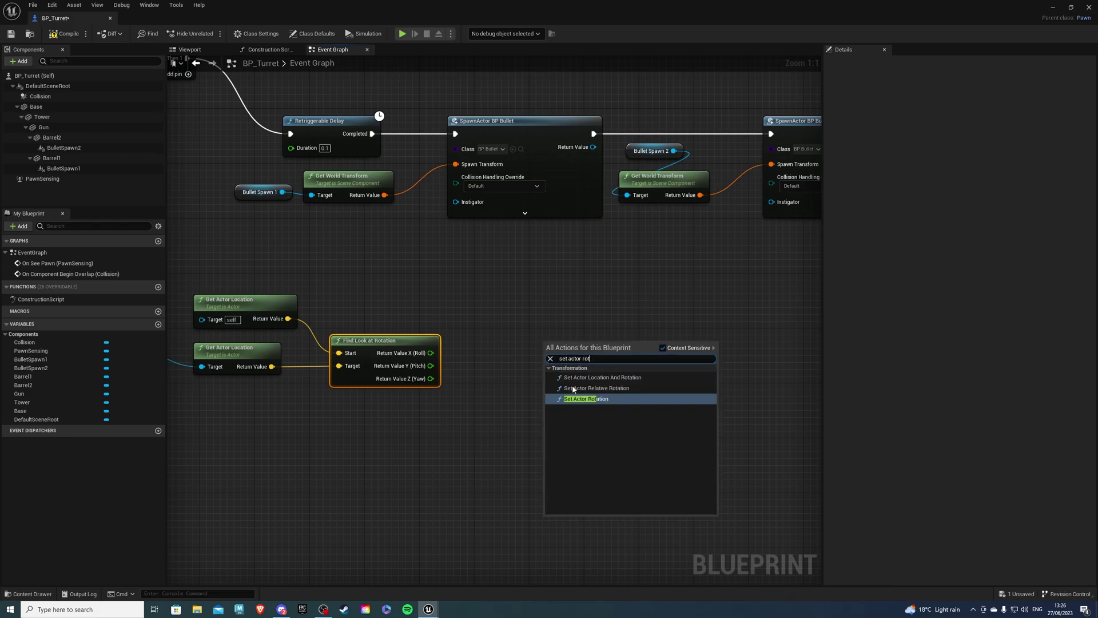
pyautogui.press('Return')
pyautogui.moveTo(566, 360); pyautogui.dragTo(505, 312)
pyautogui.rightClick(490, 346)
pyautogui.click(518, 371)
pyautogui.moveTo(428, 378); pyautogui.dragTo(489, 359)
# - Execute Set Actor Rotation from the overlap branch's Cast To BP_ThirdPersonCharacter and compile the blueprint
pyautogui.click(411, 312)
pyautogui.moveTo(411, 312); pyautogui.dragTo(493, 314, button='right')
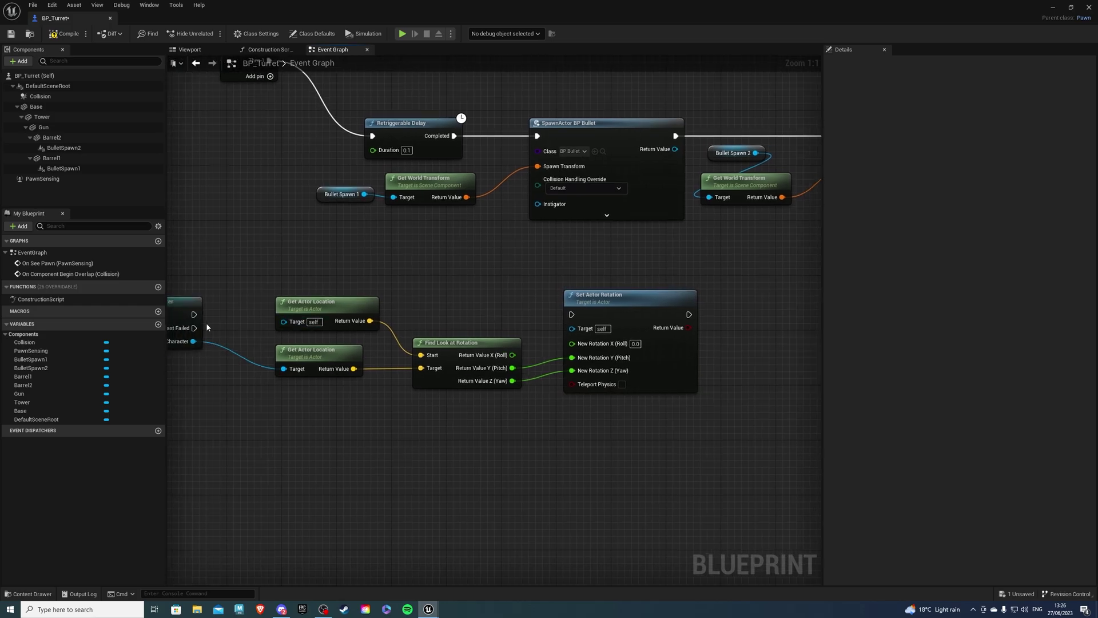
pyautogui.moveTo(193, 315); pyautogui.dragTo(570, 315)
pyautogui.scroll(-3, 450, 296)
pyautogui.moveTo(451, 296); pyautogui.dragTo(566, 395, button='right')
pyautogui.click(53, 36)
# - Return to the level and place a BP_Turret on top of the round platform, adjusting its position
pyautogui.click(1053, 8)
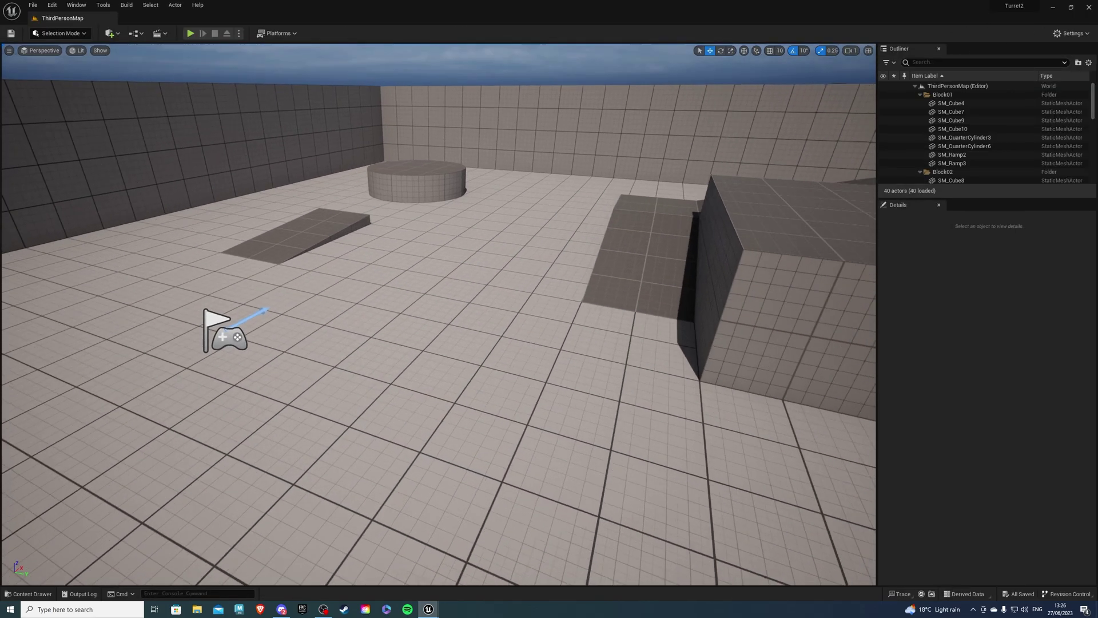
pyautogui.moveTo(214, 344); pyautogui.dragTo(213, 343, button='right')
pyautogui.press('w')
pyautogui.moveTo(486, 294); pyautogui.dragTo(486, 293, button='right')
pyautogui.click(29, 593)
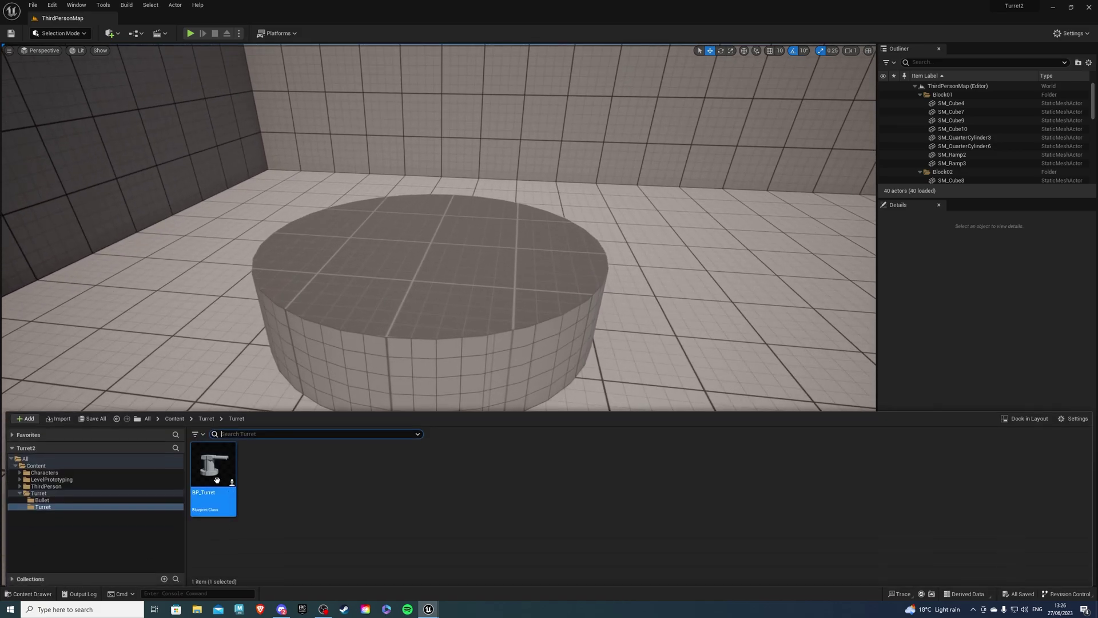
pyautogui.moveTo(222, 514); pyautogui.dragTo(424, 255)
pyautogui.press('d')
pyautogui.moveTo(424, 255); pyautogui.dragTo(424, 255, button='right')
pyautogui.press('e')
pyautogui.moveTo(455, 342); pyautogui.dragTo(479, 343)
# - In BP_Turret, set PawnSensing's Peripheral Vision Angle to 70 and its Sensing Interval to 0.1, and compile the blueprint
pyautogui.doubleClick(480, 332)
pyautogui.click(189, 50)
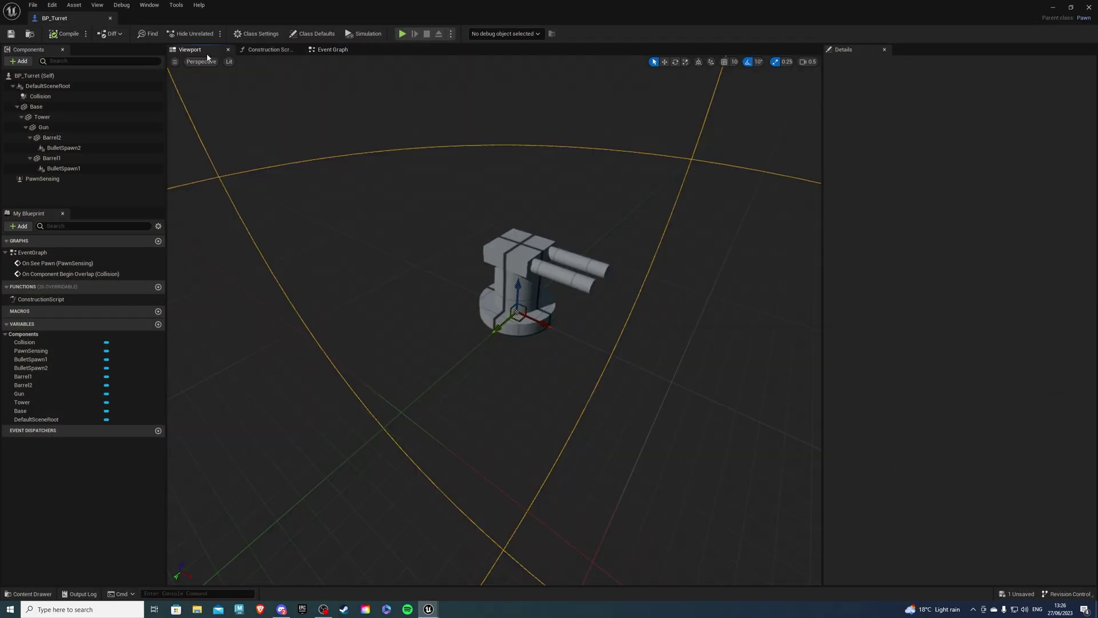
pyautogui.click(63, 179)
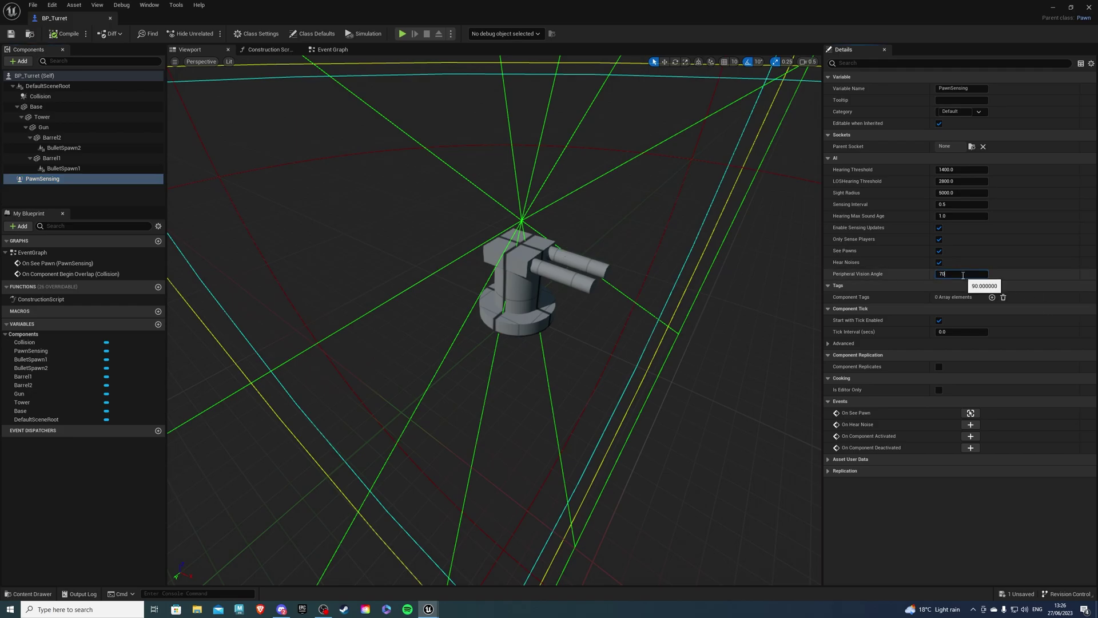
pyautogui.press('Return')
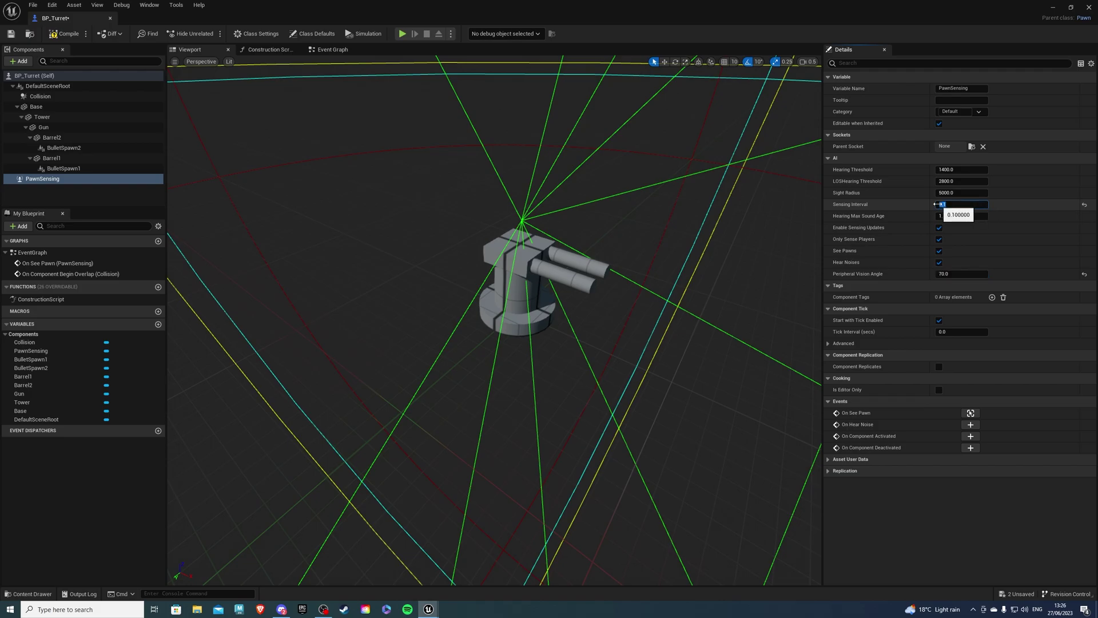
pyautogui.click(58, 37)
# - Return to the level and playtest it, running the character around the round platform to check the turret's tracking and shooting
pyautogui.click(1053, 7)
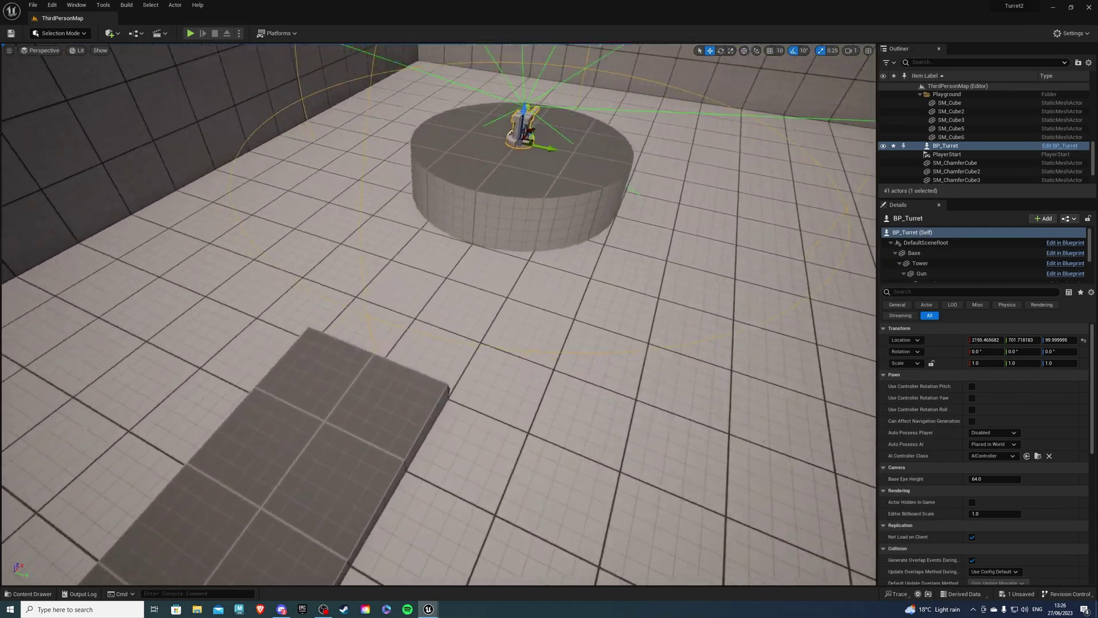
pyautogui.moveTo(438, 314)
pyautogui.mouseDown(button='right')
pyautogui.moveTo(400, 286)
pyautogui.moveTo(438, 286)
pyautogui.moveTo(445, 317)
pyautogui.mouseUp(button='right')
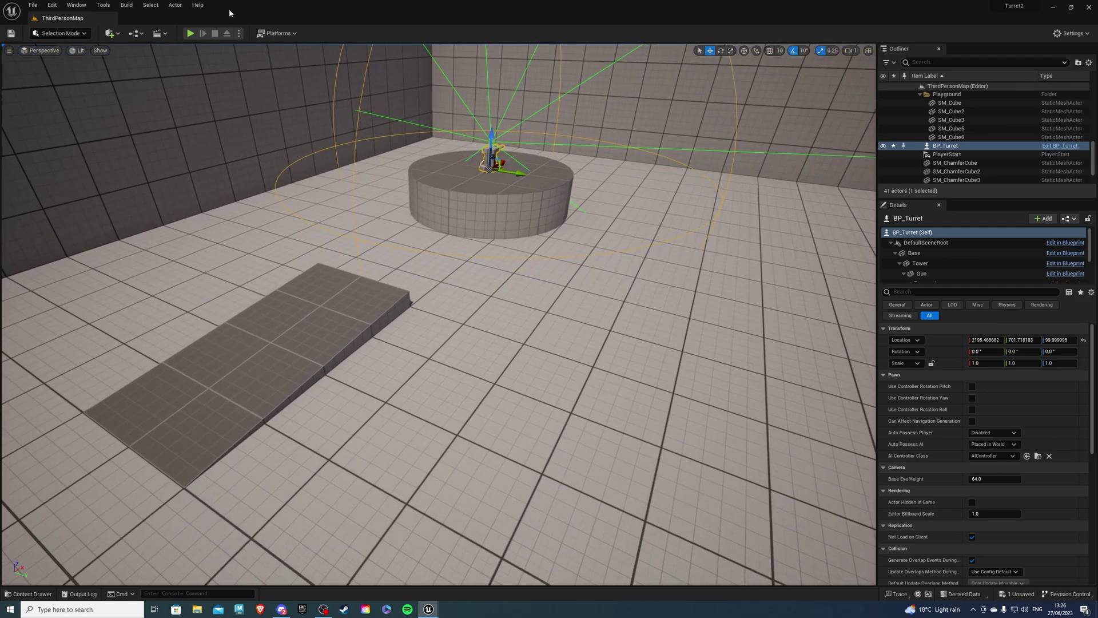
pyautogui.click(192, 34)
pyautogui.press('w')
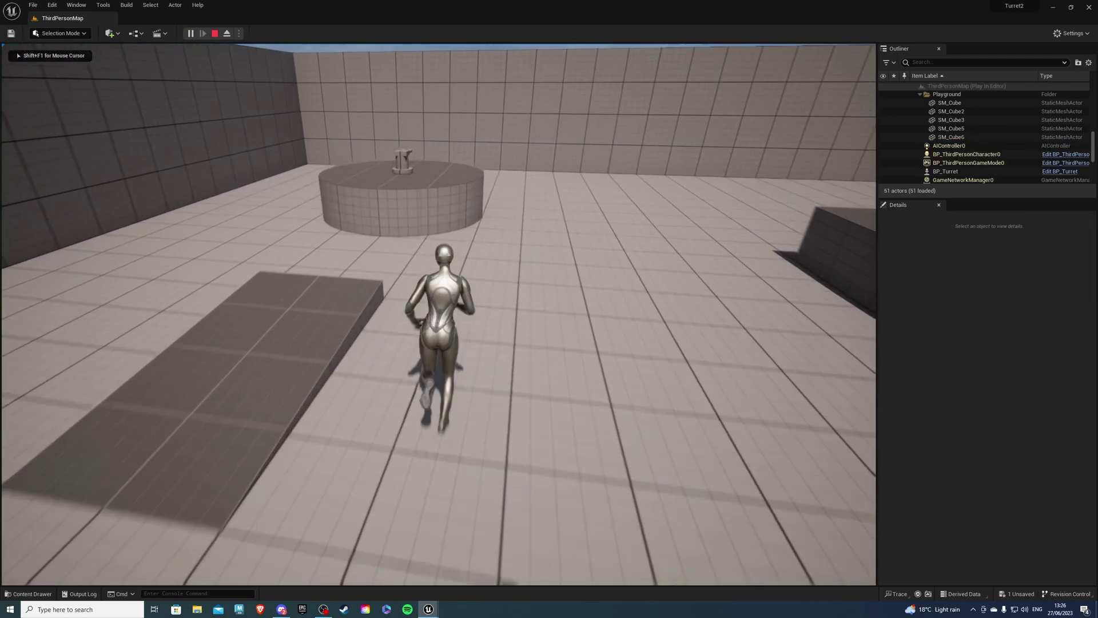
pyautogui.press('a')
pyautogui.press('d')
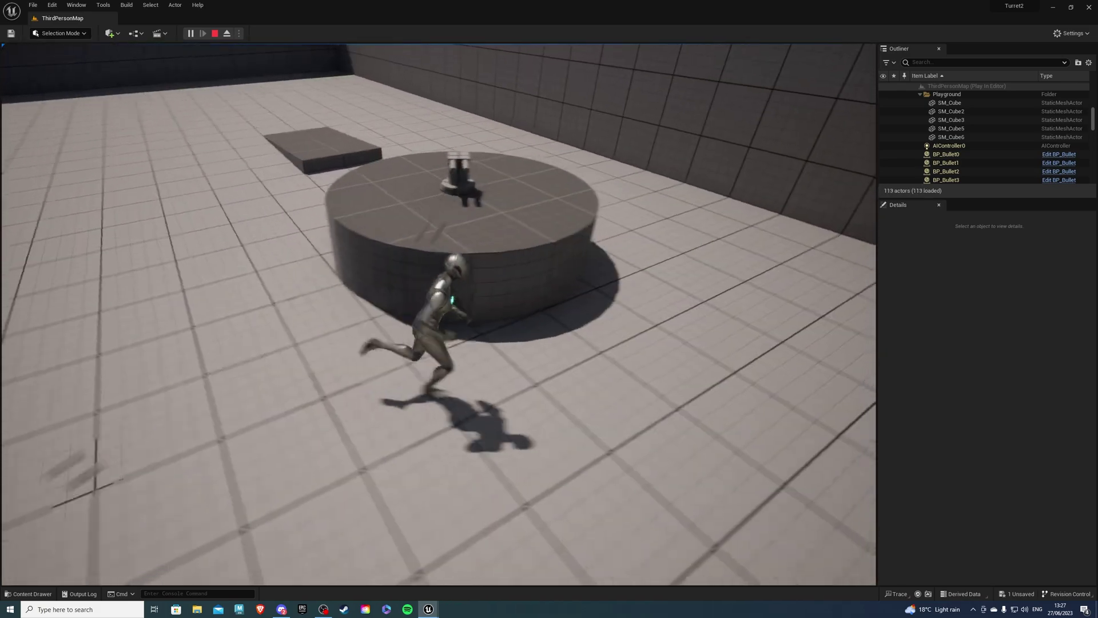
pyautogui.press('d')
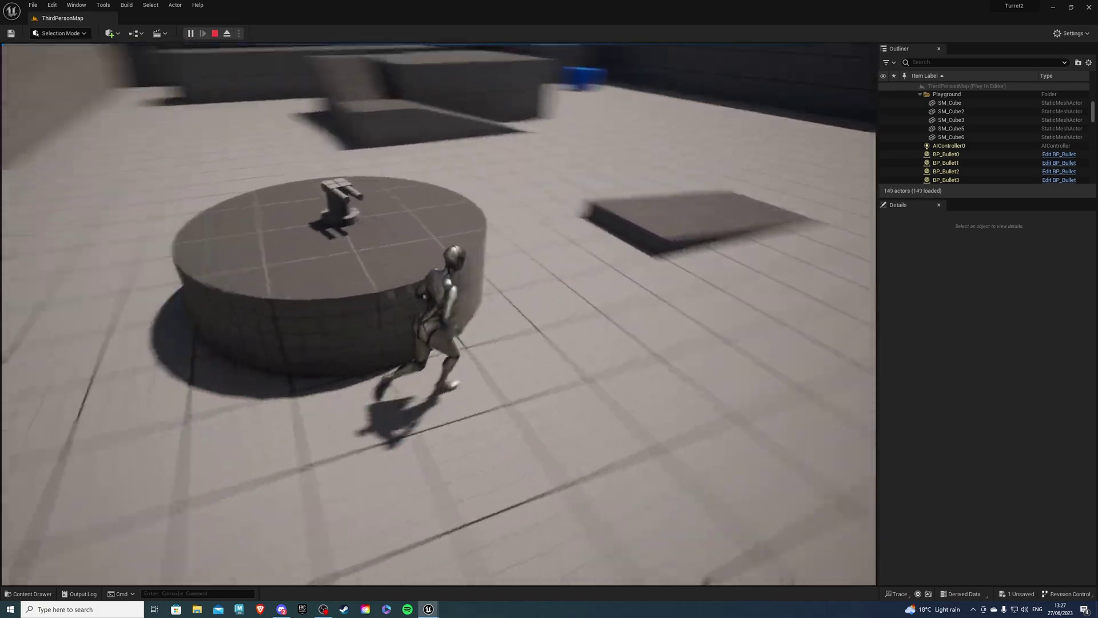
pyautogui.press('s')
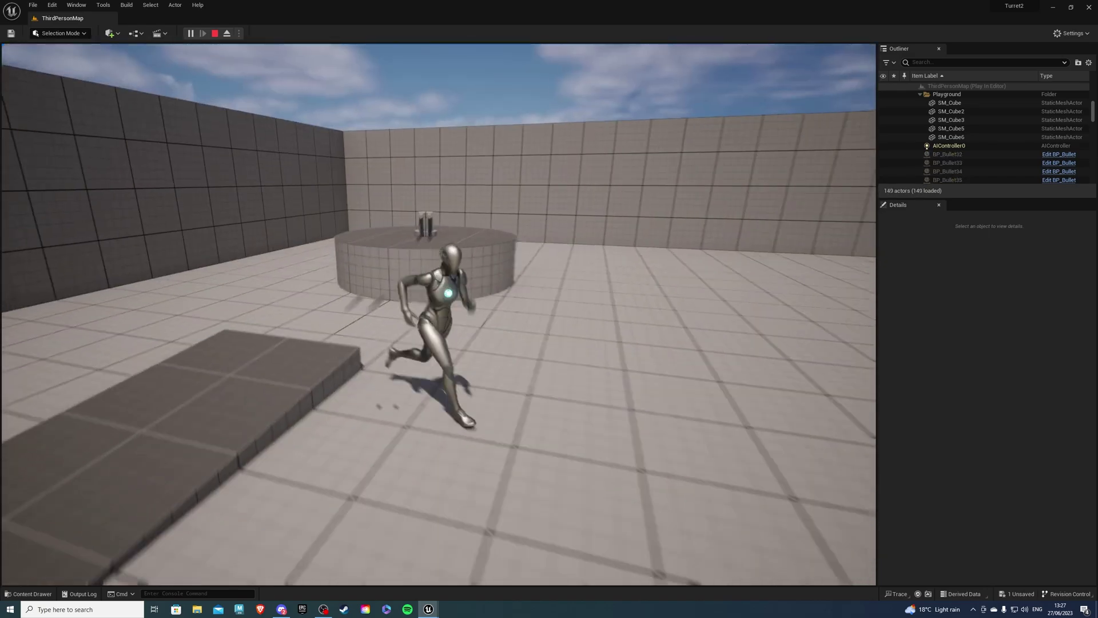
pyautogui.press('Escape')
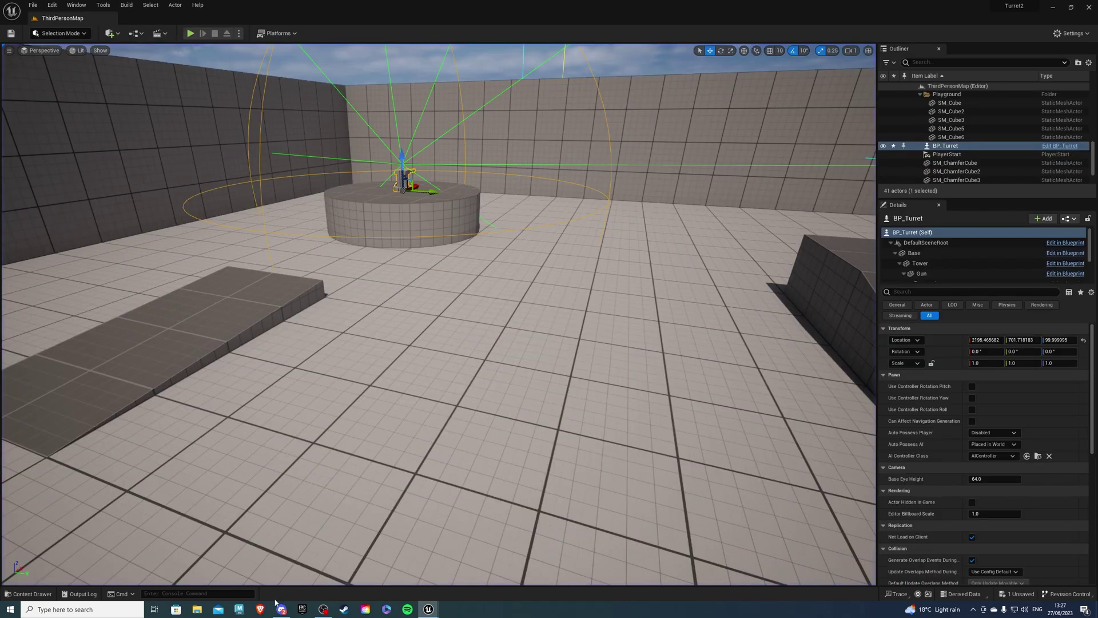
# - Open the BP_Bullet blueprint from the Content/Turret/Bullet folder and show its 3D preview
pyautogui.click(28, 593)
pyautogui.click(207, 419)
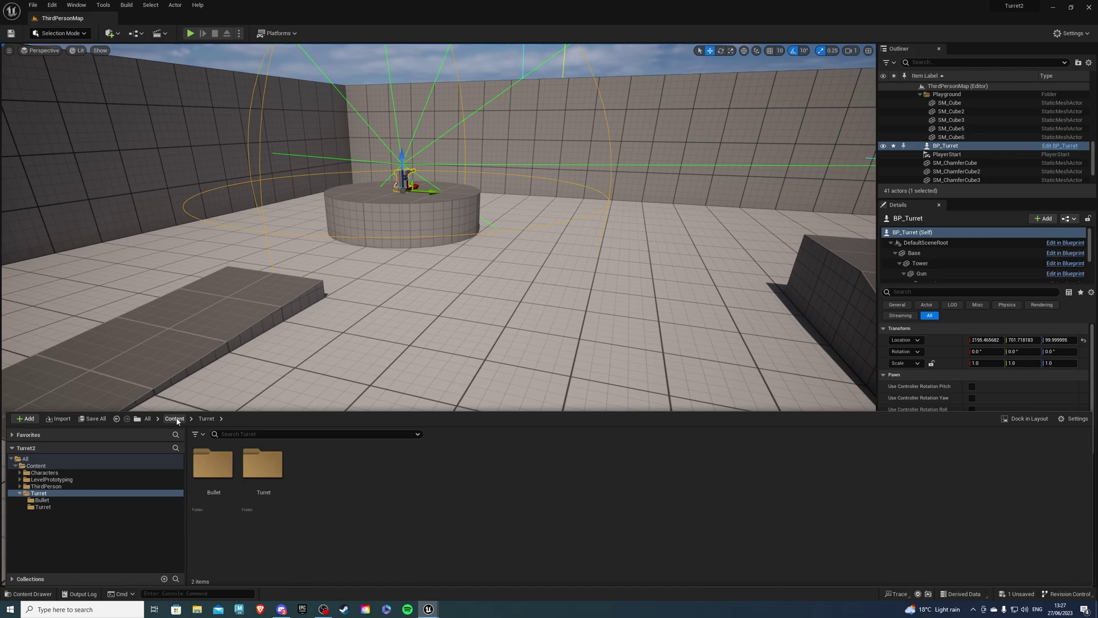
pyautogui.click(174, 418)
pyautogui.doubleClick(357, 466)
pyautogui.doubleClick(213, 463)
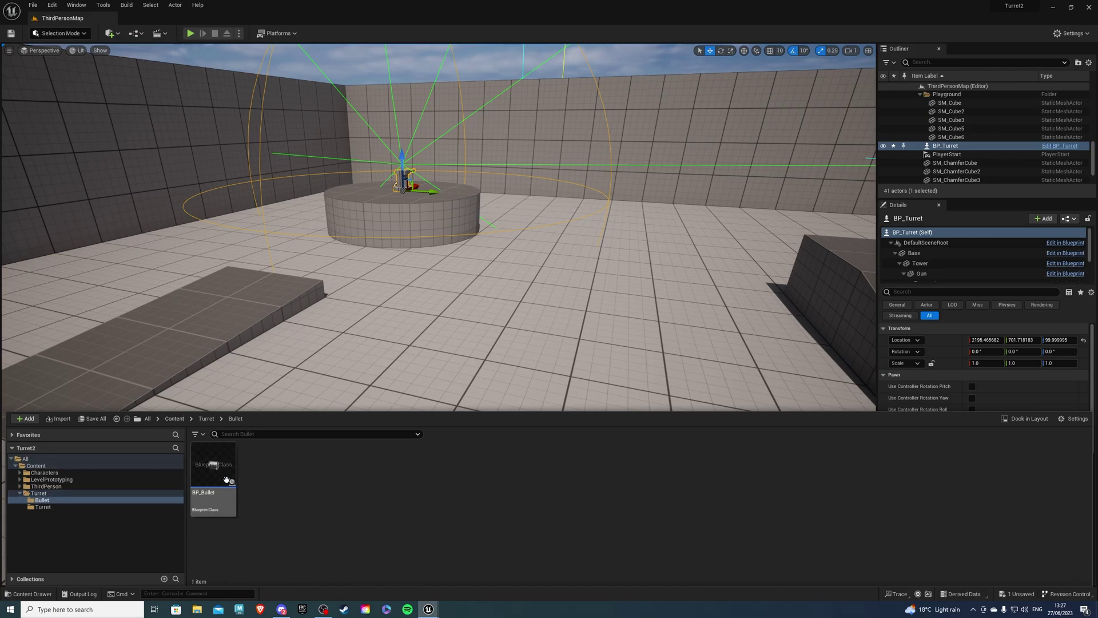
pyautogui.doubleClick(214, 464)
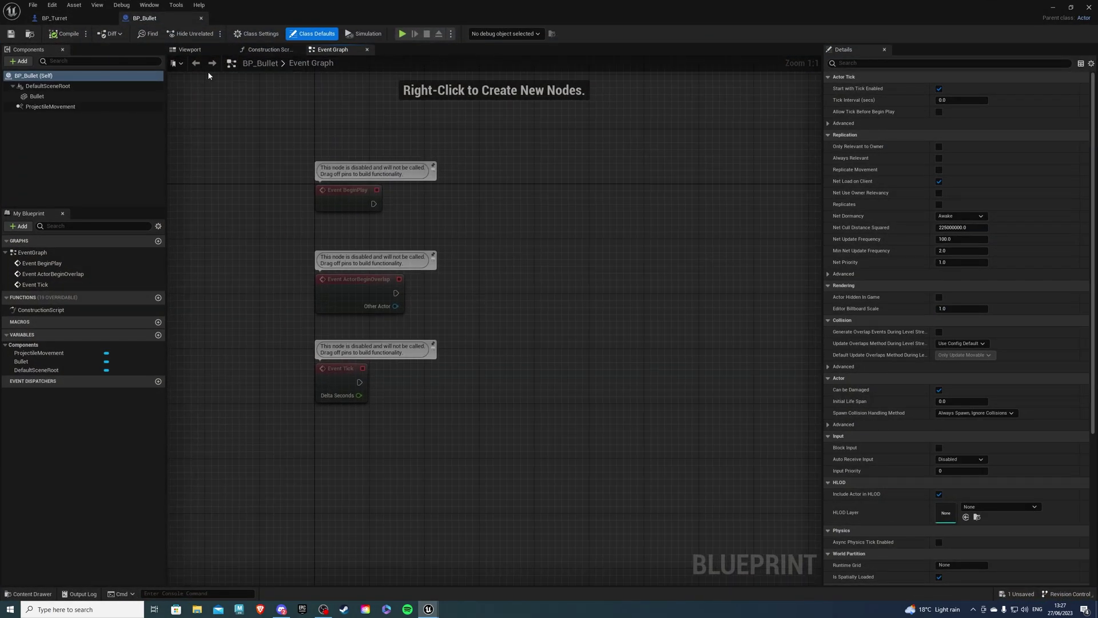
pyautogui.click(191, 50)
pyautogui.moveTo(468, 308); pyautogui.dragTo(478, 289, button='right')
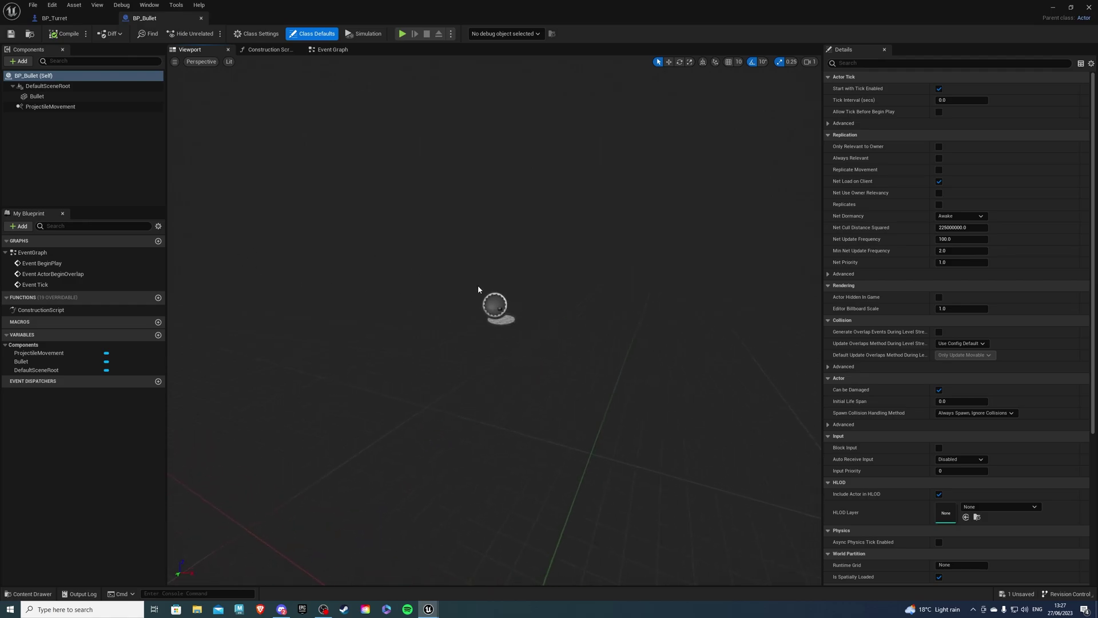
# - Set the Bullet mesh's Collision Presets to NoCollision and compile BP_Bullet
pyautogui.click(44, 97)
pyautogui.click(875, 63)
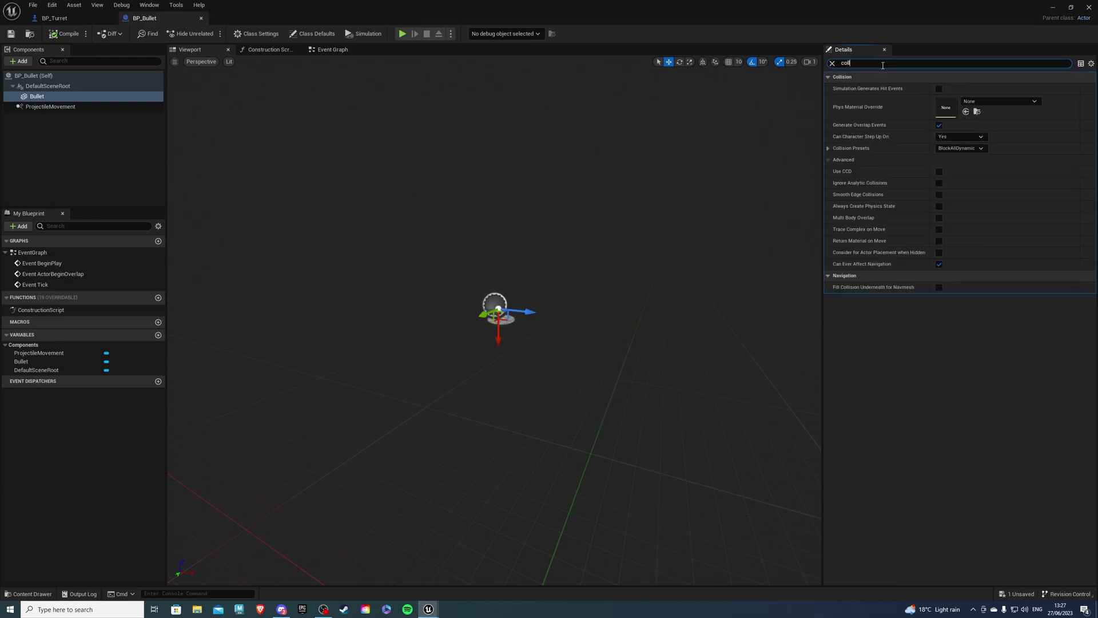
pyautogui.click(959, 150)
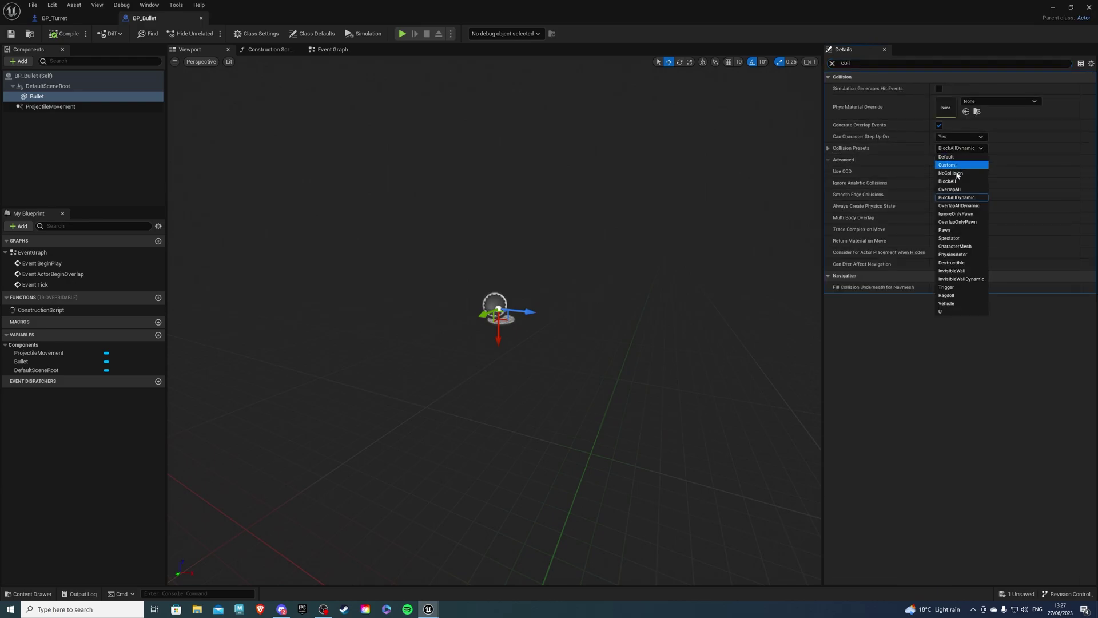
pyautogui.click(957, 174)
pyautogui.click(51, 36)
pyautogui.click(324, 55)
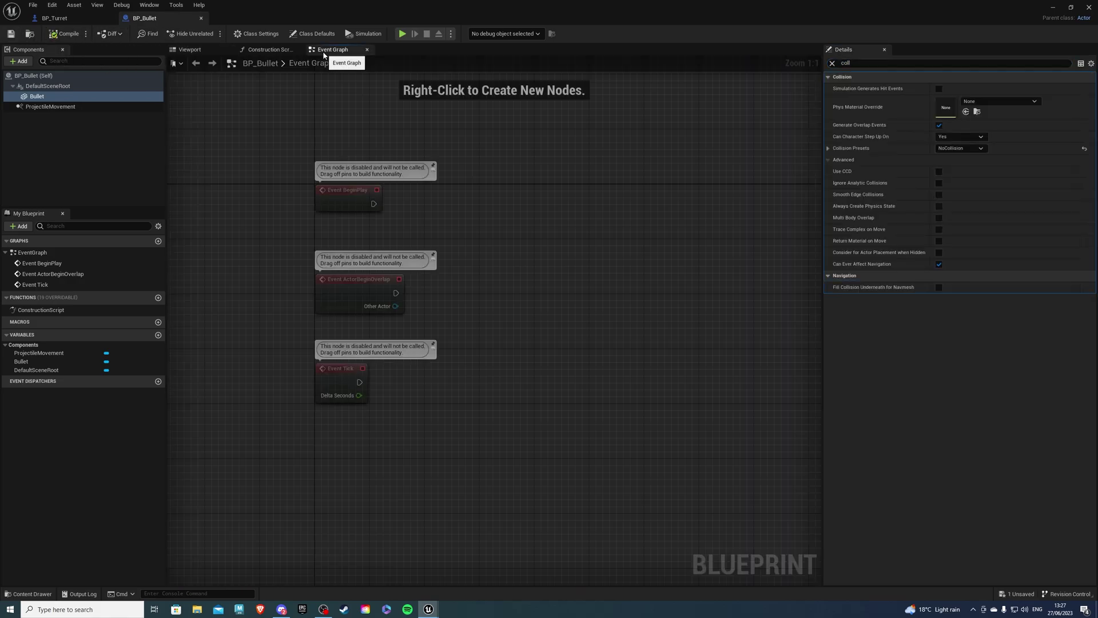
pyautogui.scroll(-1, 495, 286)
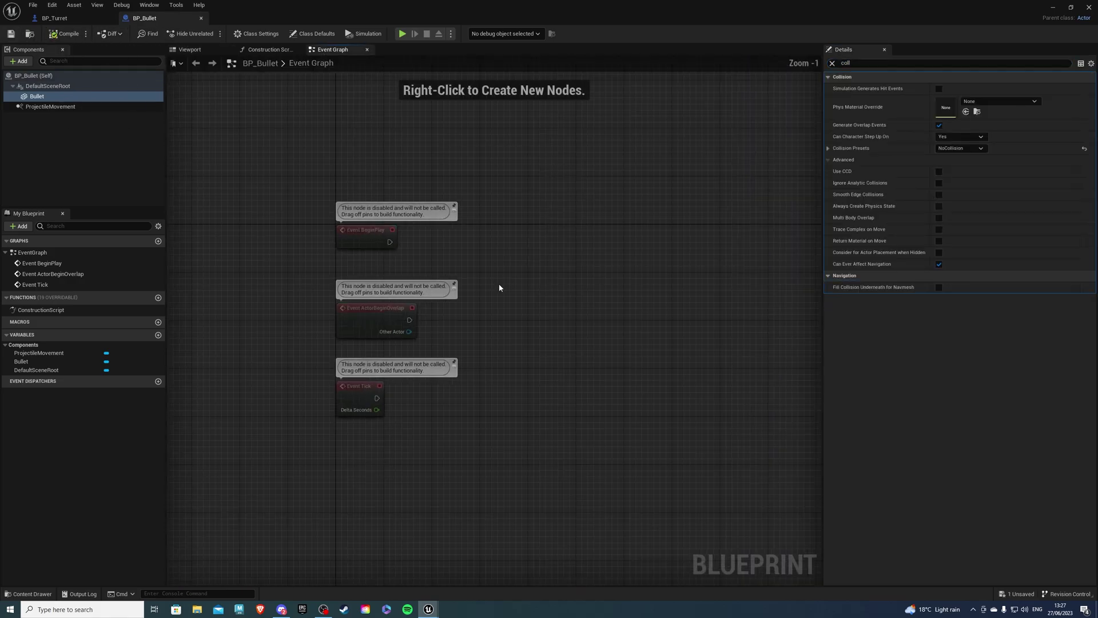
pyautogui.rightClick(499, 286)
pyautogui.write('apply dama')
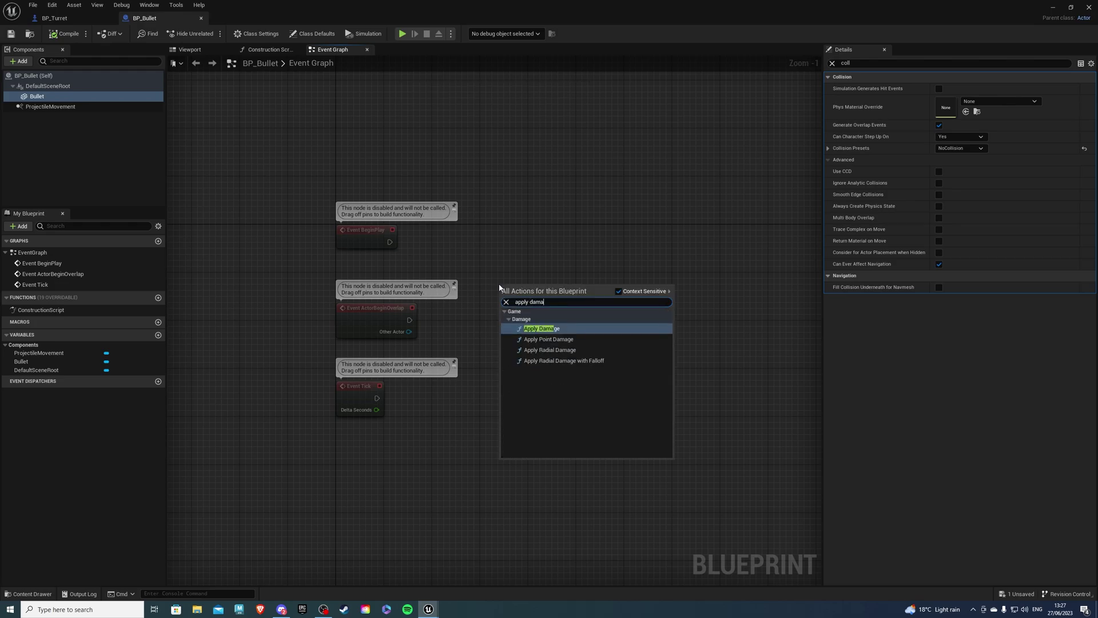
pyautogui.press('Escape')
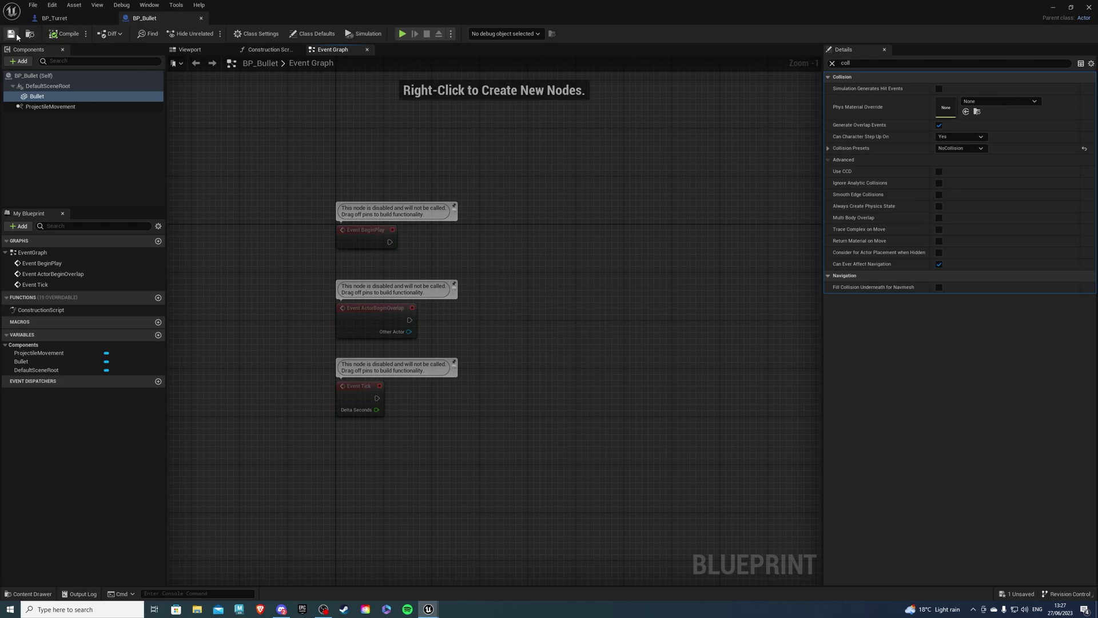
# - Playtest the level again, moving the character near the turret to check how the collision-free bullets behave
pyautogui.click(1052, 9)
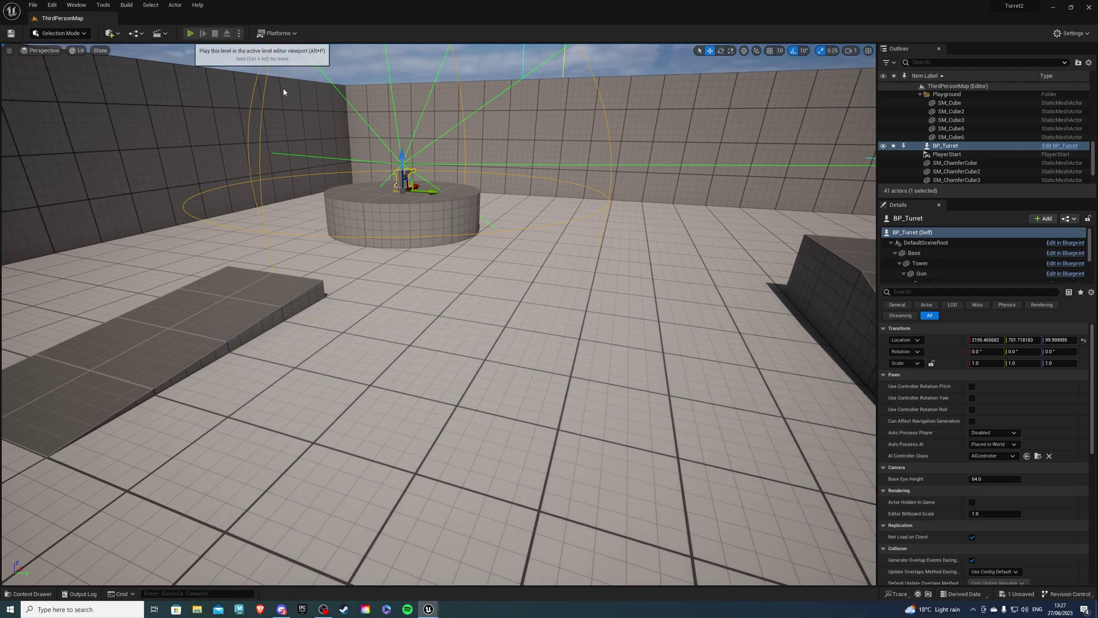
pyautogui.click(191, 33)
pyautogui.press('w')
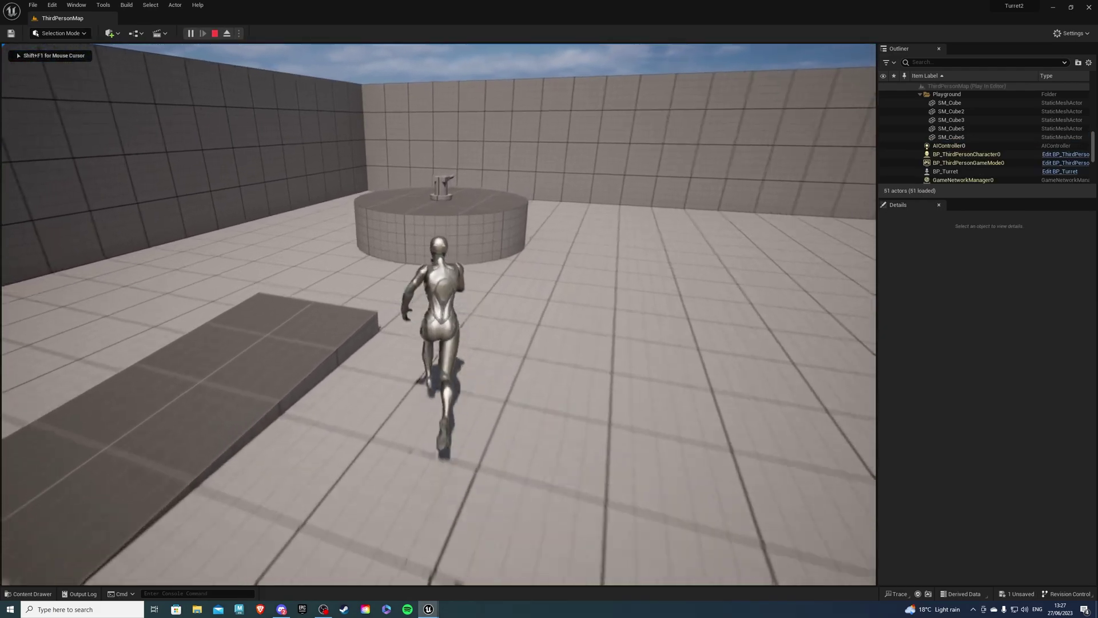
pyautogui.press('d')
pyautogui.press('s')
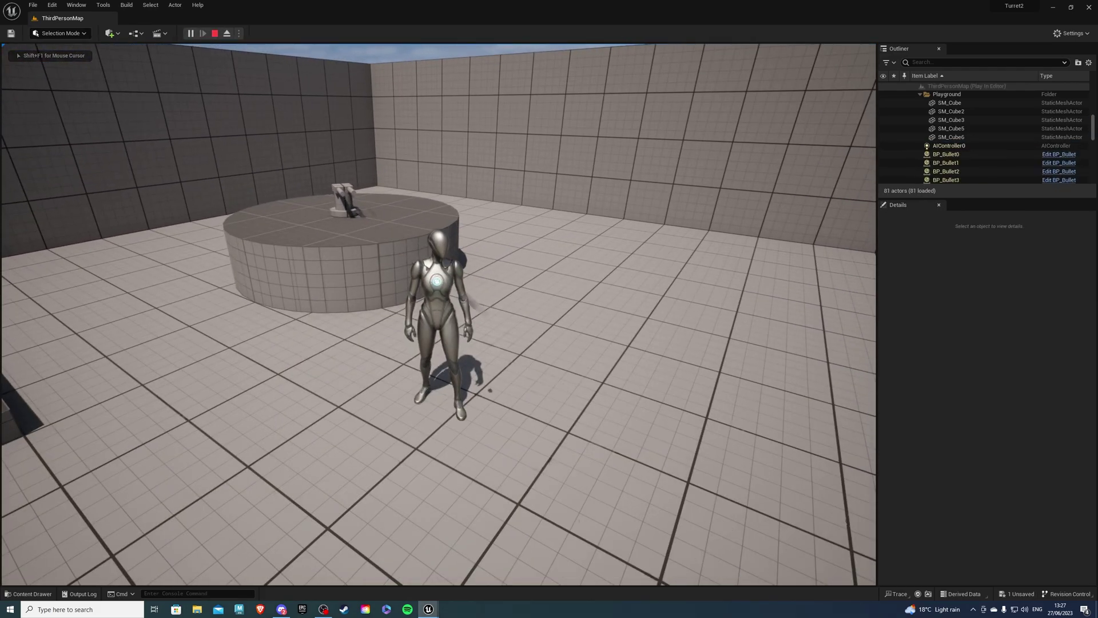